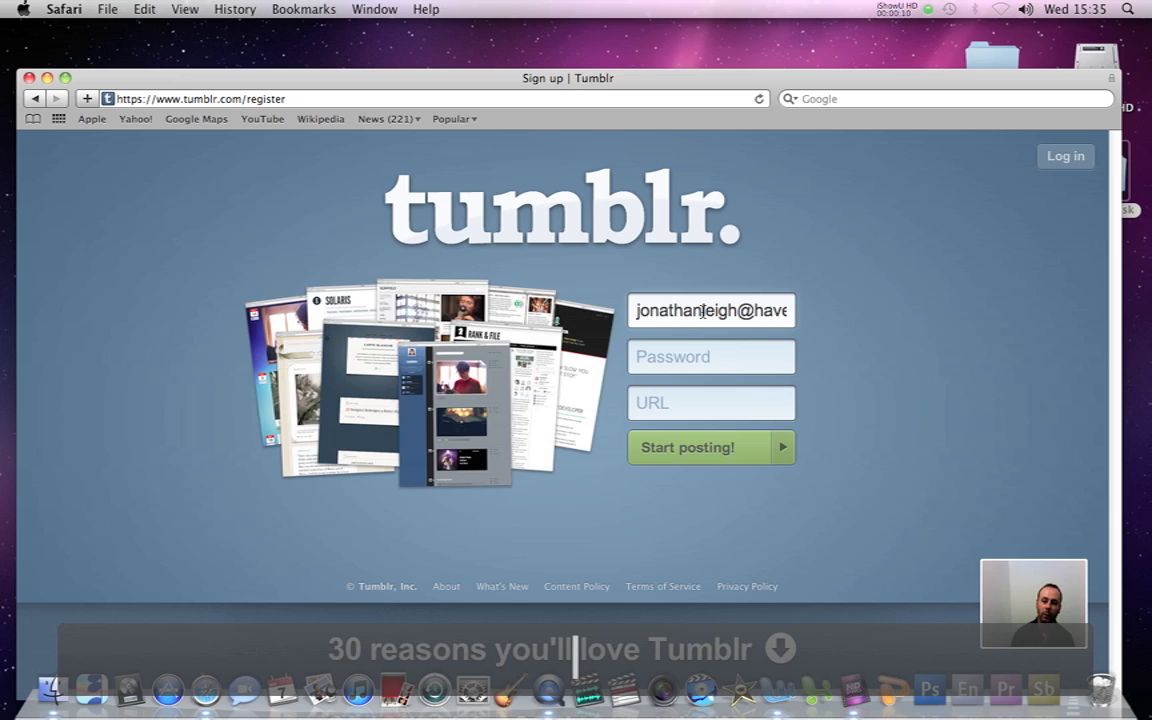
Step: Enter the account password and the chosen blog address on the sign-up form and submit it
{"action": "left_click", "coordinate": [676, 356]}
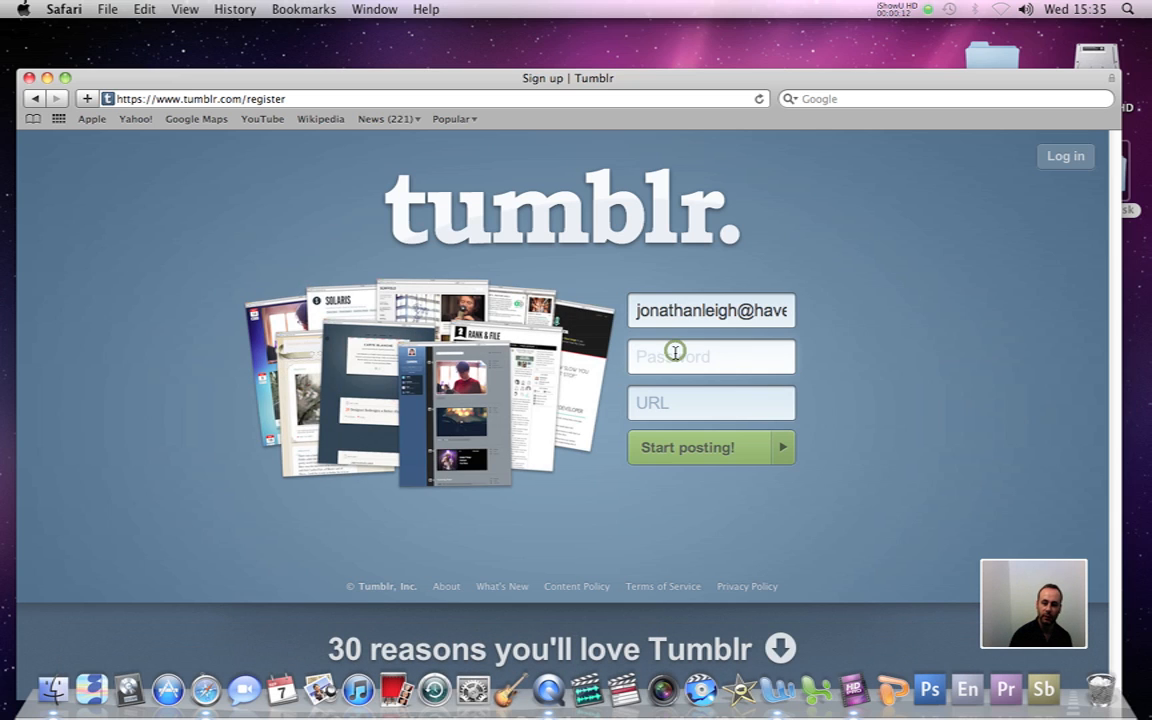
{"action": "type", "text": "••"}
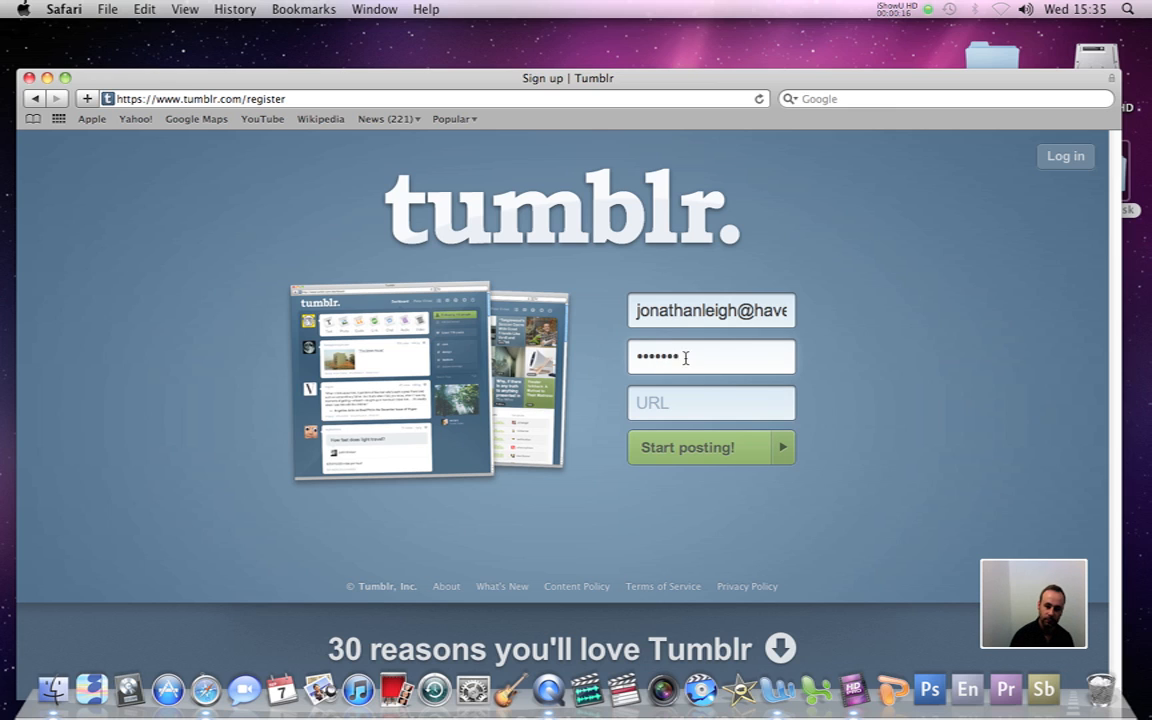
{"action": "left_click", "coordinate": [685, 405]}
{"action": "type", "text": "jo"}
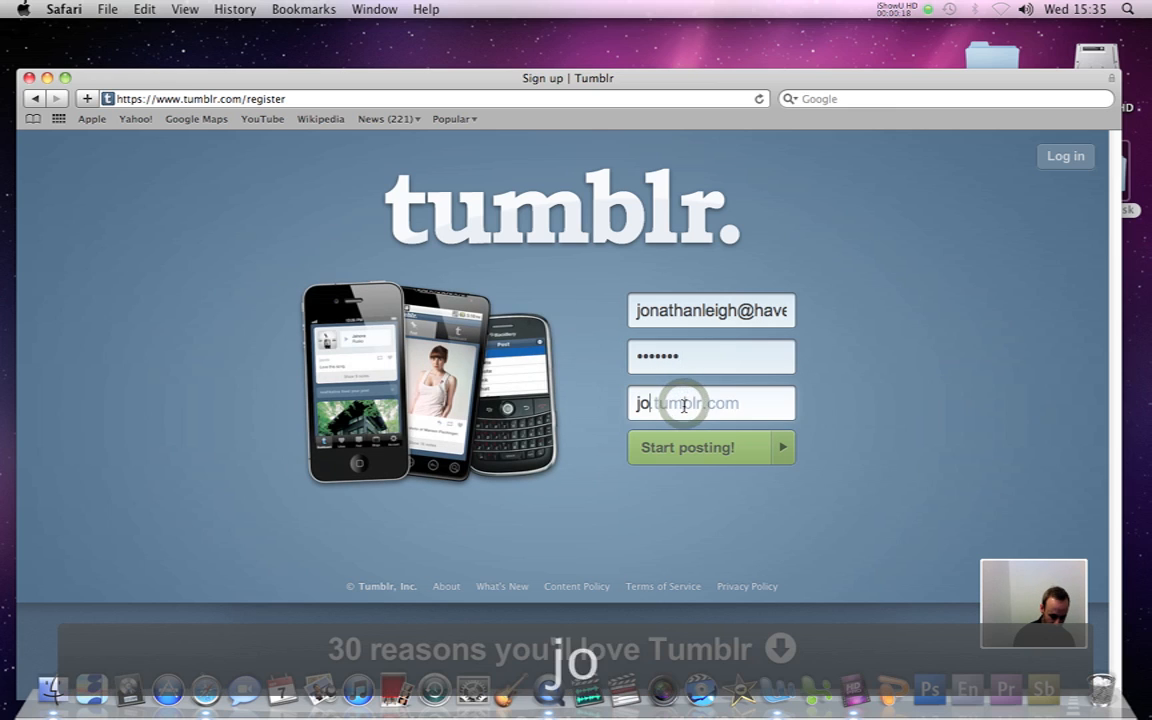
{"action": "type", "text": "nleighgrap"}
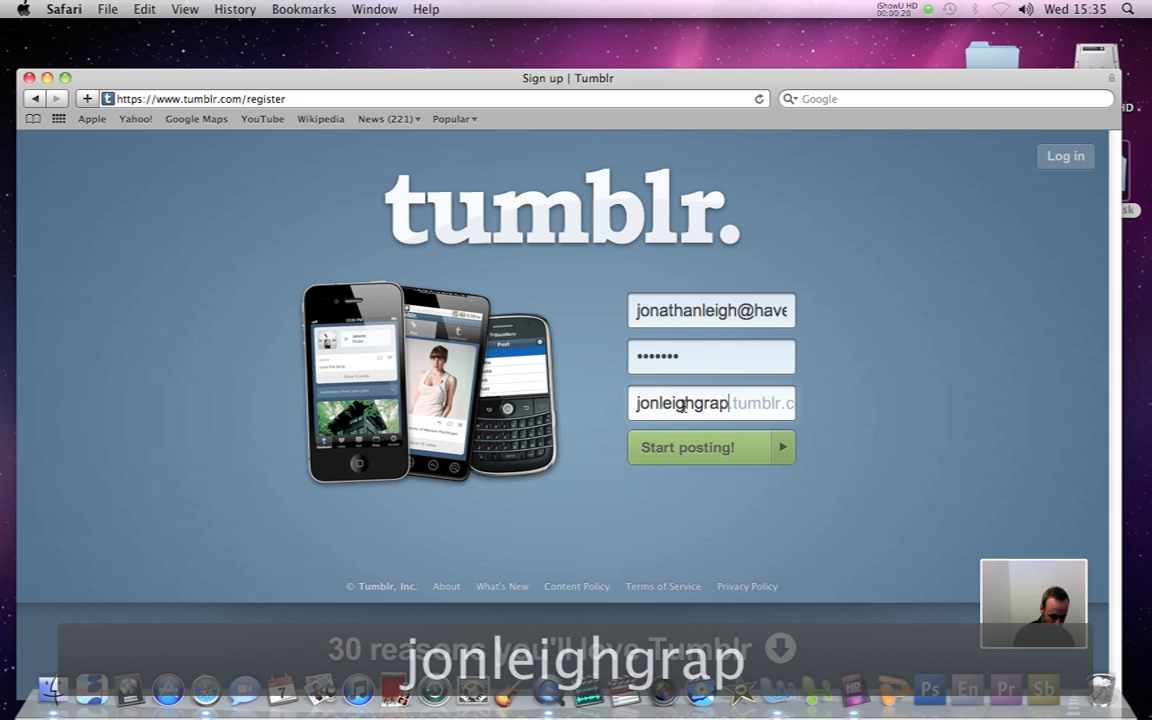
{"action": "type", "text": "hics"}
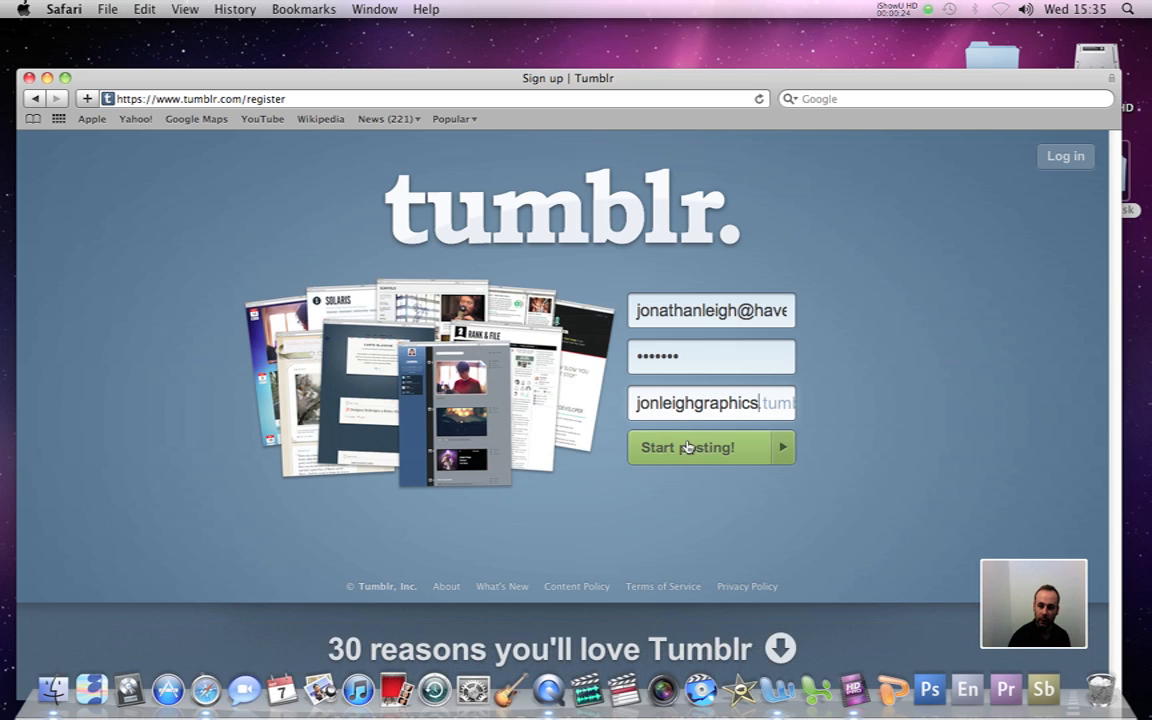
{"action": "left_click", "coordinate": [688, 448]}
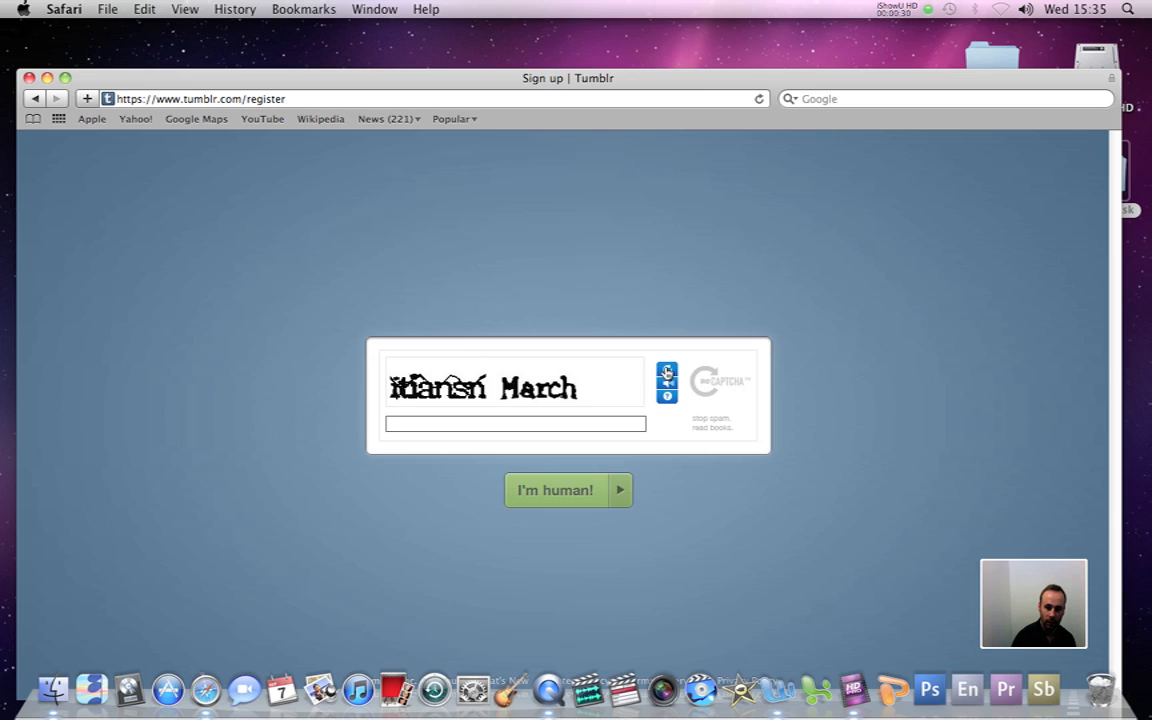
Step: Get a new CAPTCHA image, enter its verification words and confirm to create the account
{"action": "left_click", "coordinate": [667, 373]}
{"action": "left_click", "coordinate": [487, 423]}
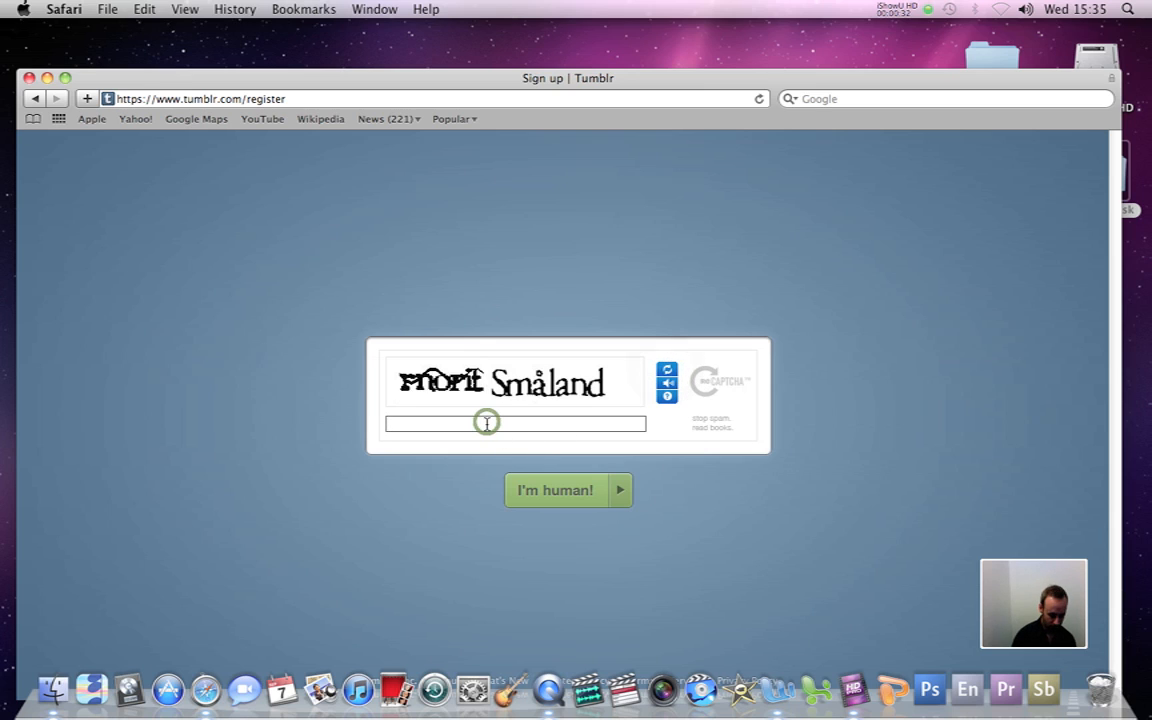
{"action": "type", "text": "rno"}
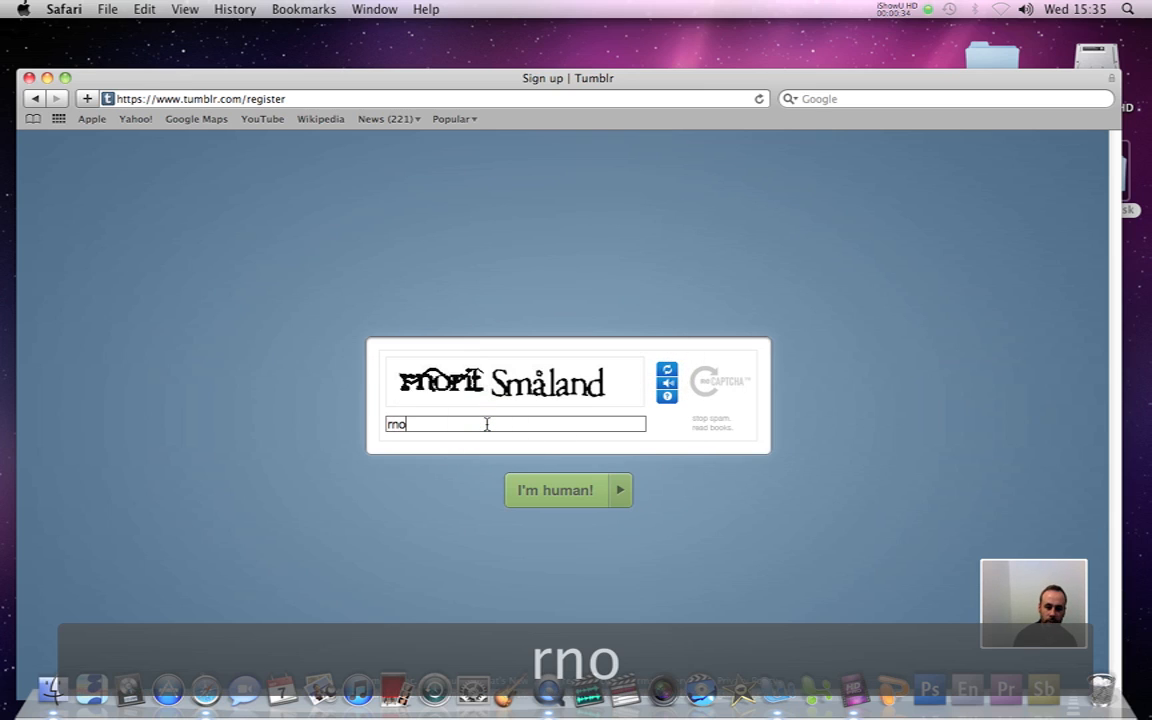
{"action": "type", "text": "rit "}
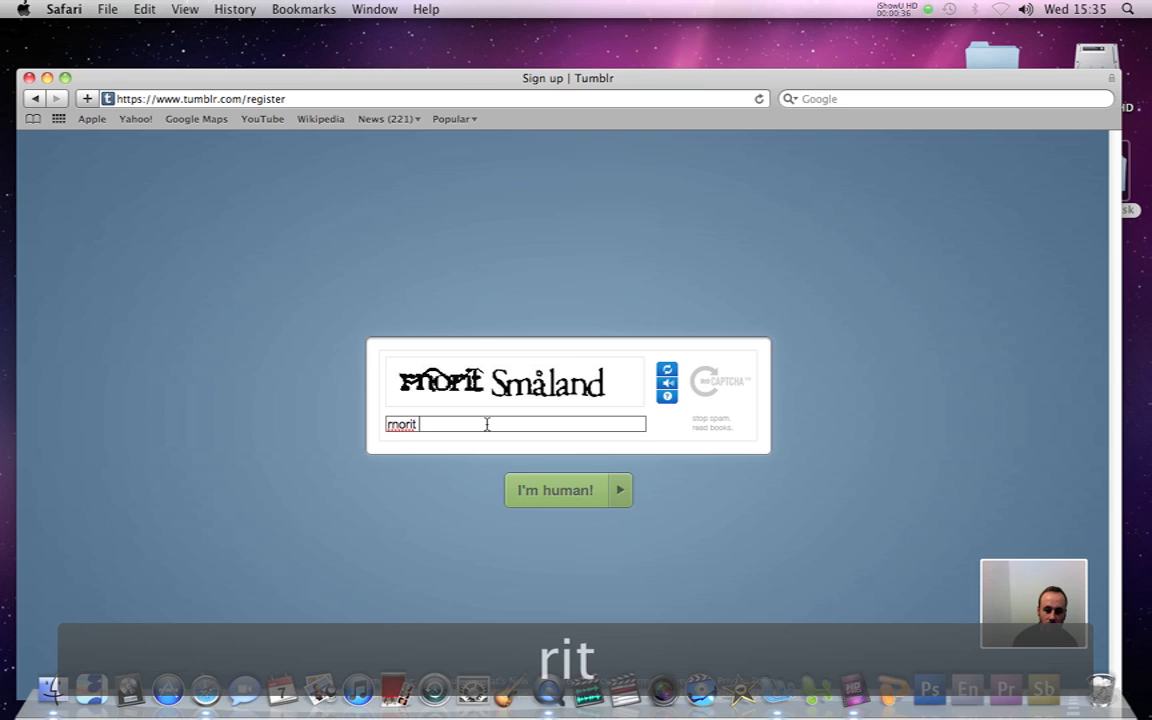
{"action": "type", "text": "smaland"}
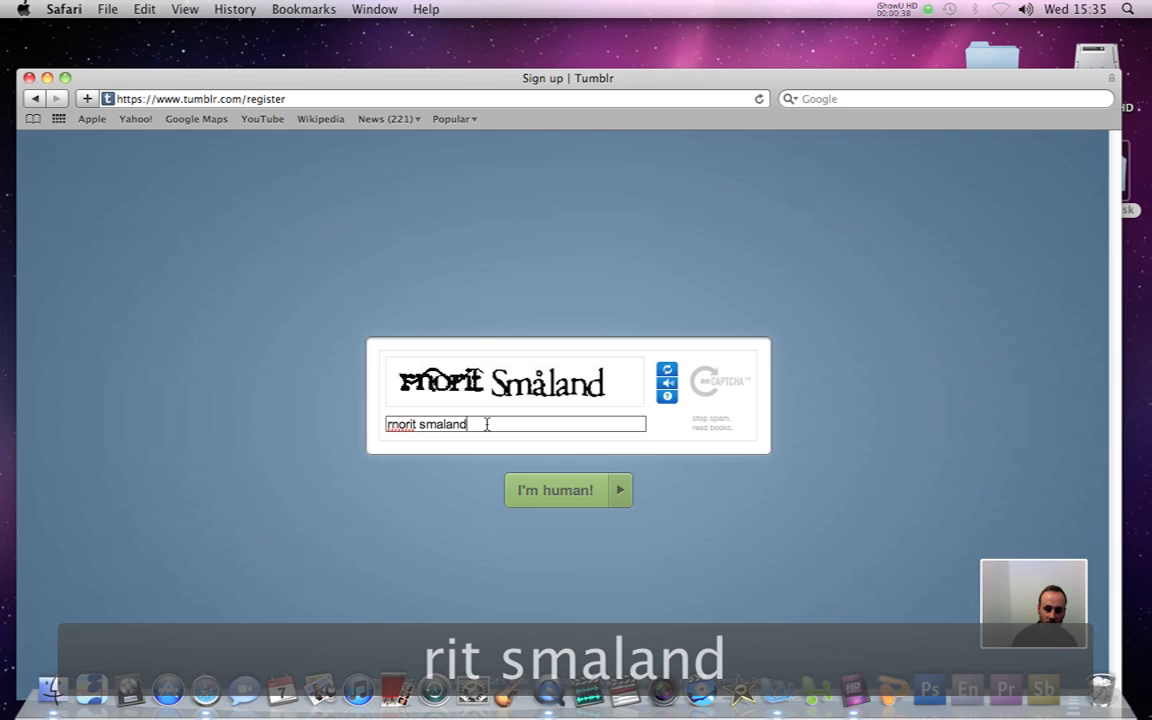
{"action": "left_click", "coordinate": [557, 492]}
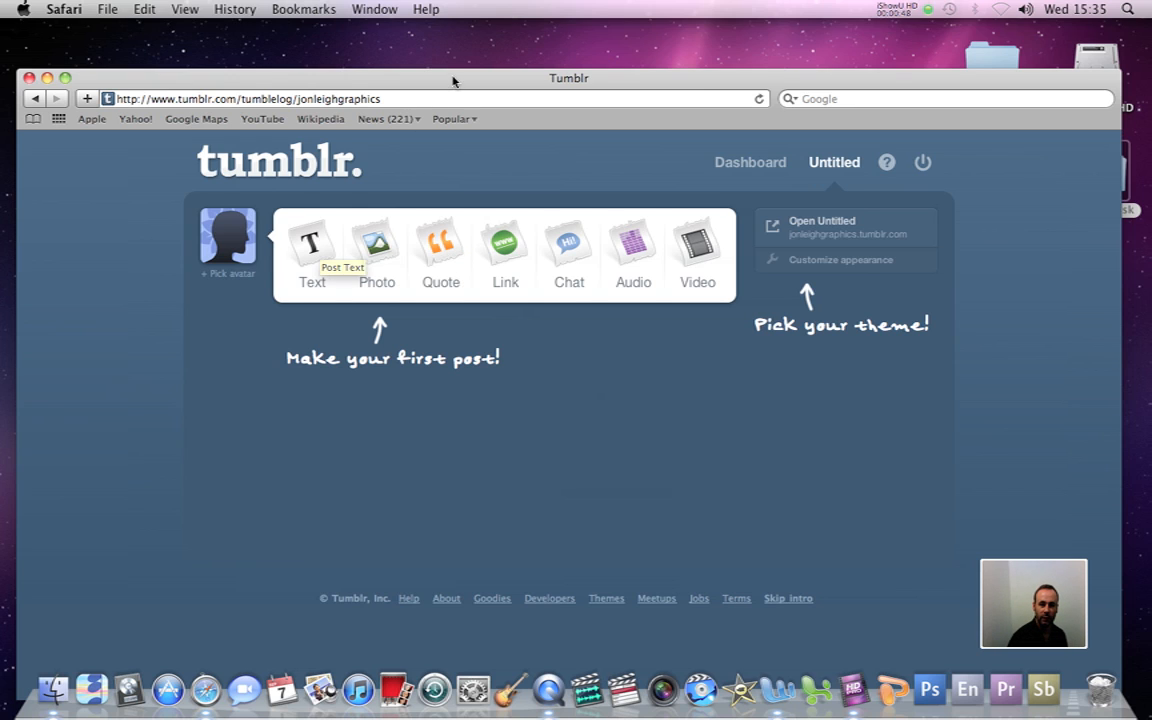
Step: In the appearance Info settings, rename the blog from Untitled to 'Tumblr example'
{"action": "left_click_drag", "start_coordinate": [452, 77], "coordinate": [452, 60]}
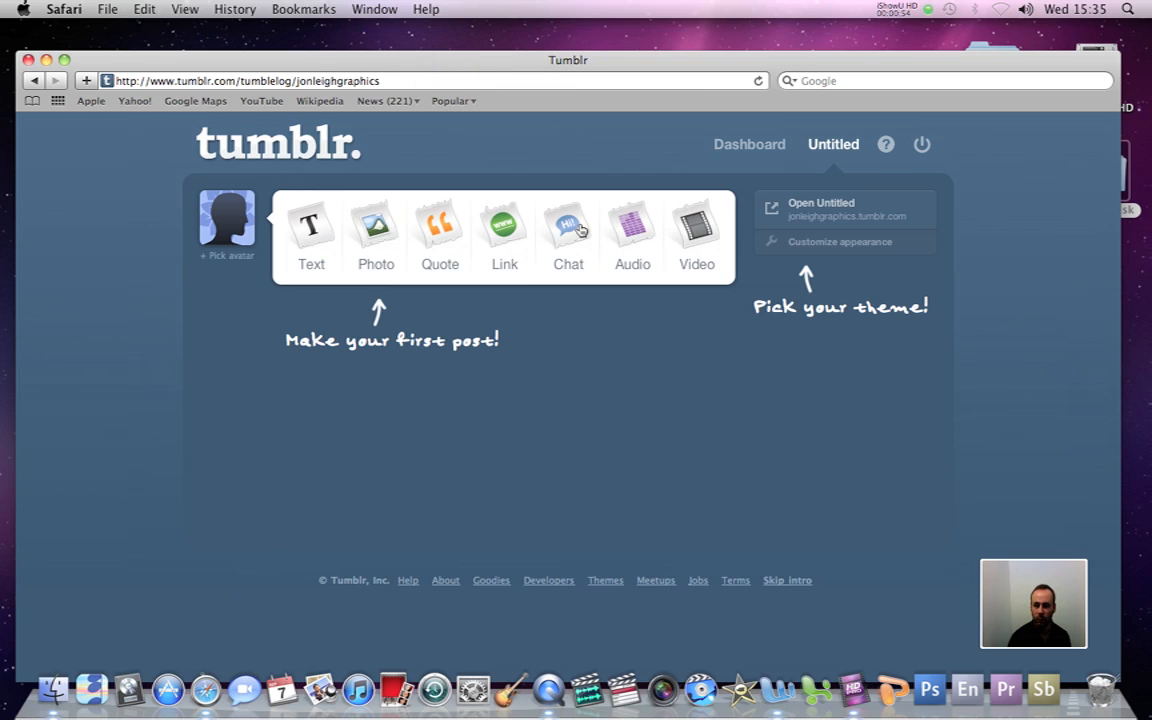
{"action": "left_click", "coordinate": [811, 242]}
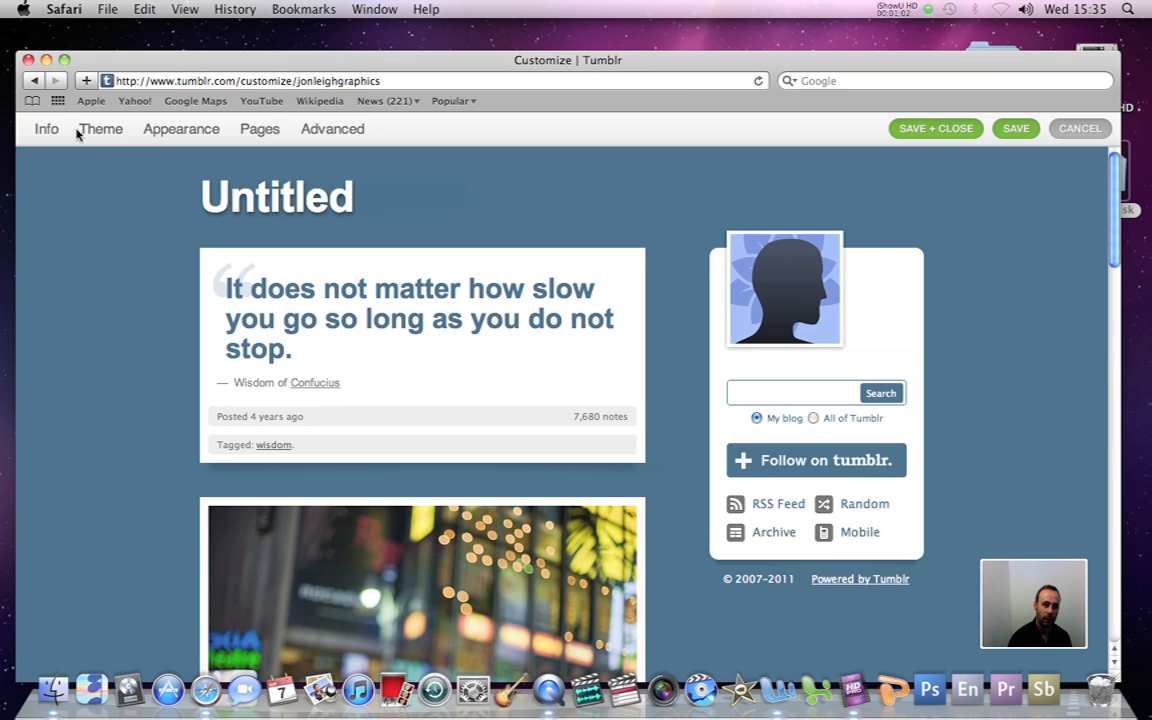
{"action": "left_click", "coordinate": [47, 130]}
{"action": "left_click", "coordinate": [101, 197]}
{"action": "double_click", "coordinate": [101, 197]}
{"action": "type", "text": "Tu"}
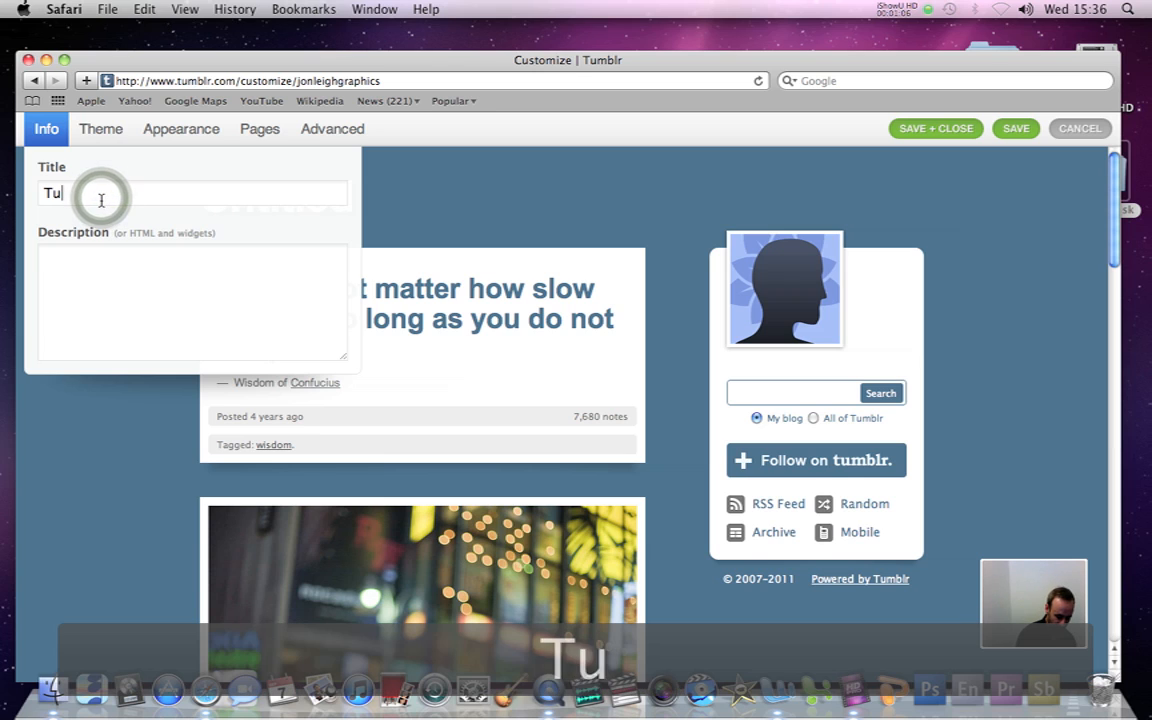
{"action": "type", "text": "mblr example"}
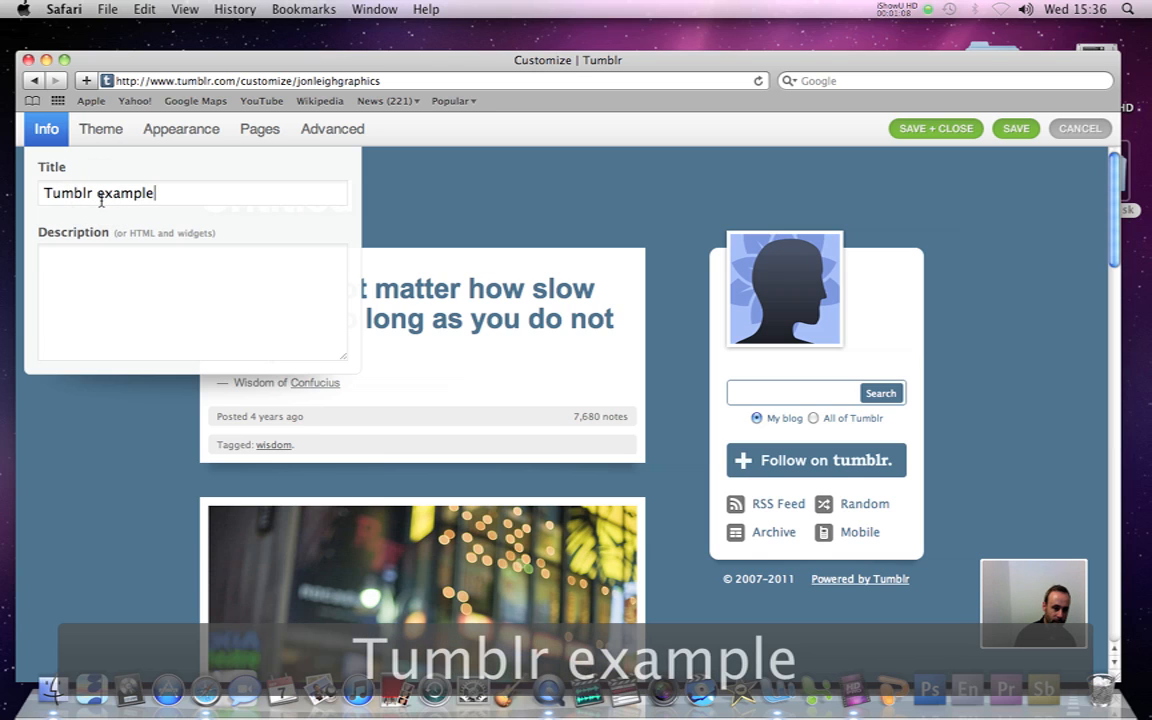
Step: Add the blog description 'This is an example of a blog' and update the preview
{"action": "left_click", "coordinate": [87, 289]}
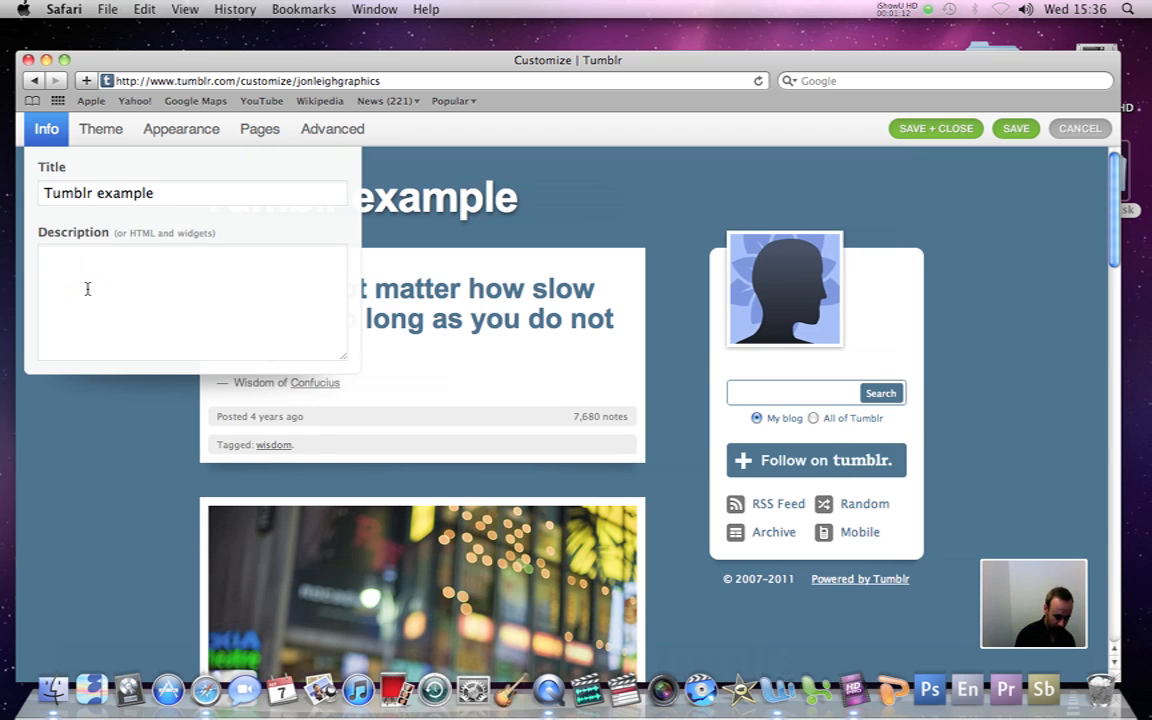
{"action": "type", "text": "This is an example of a "}
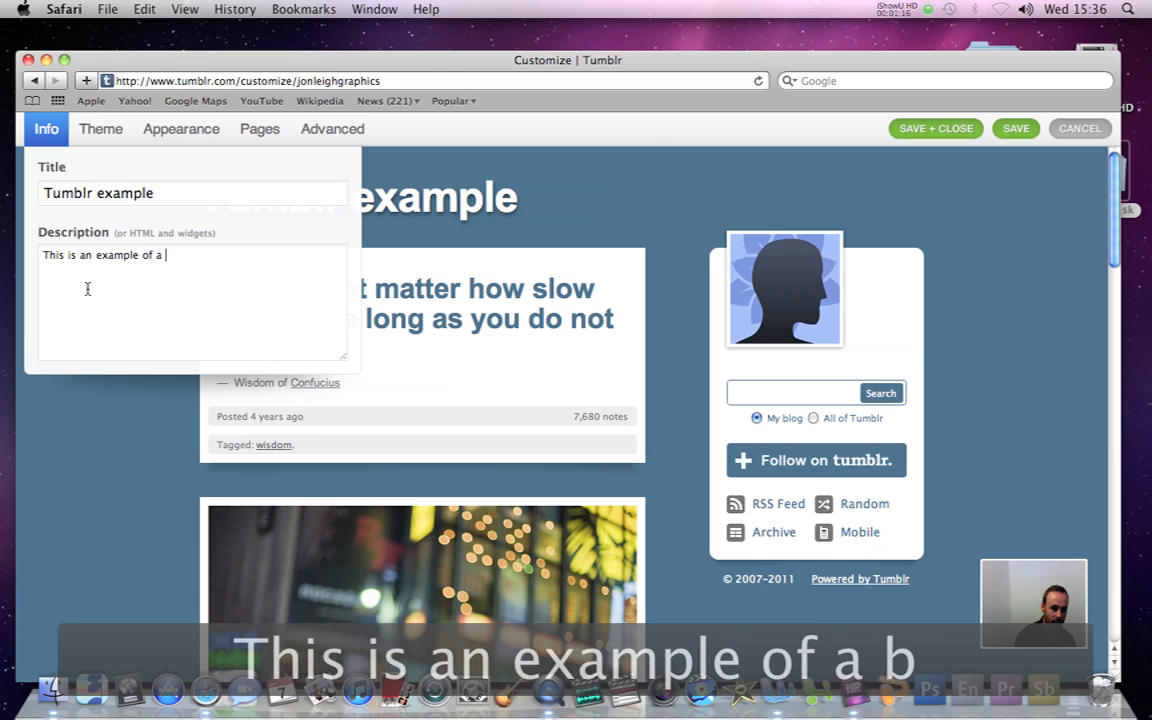
{"action": "type", "text": "blog"}
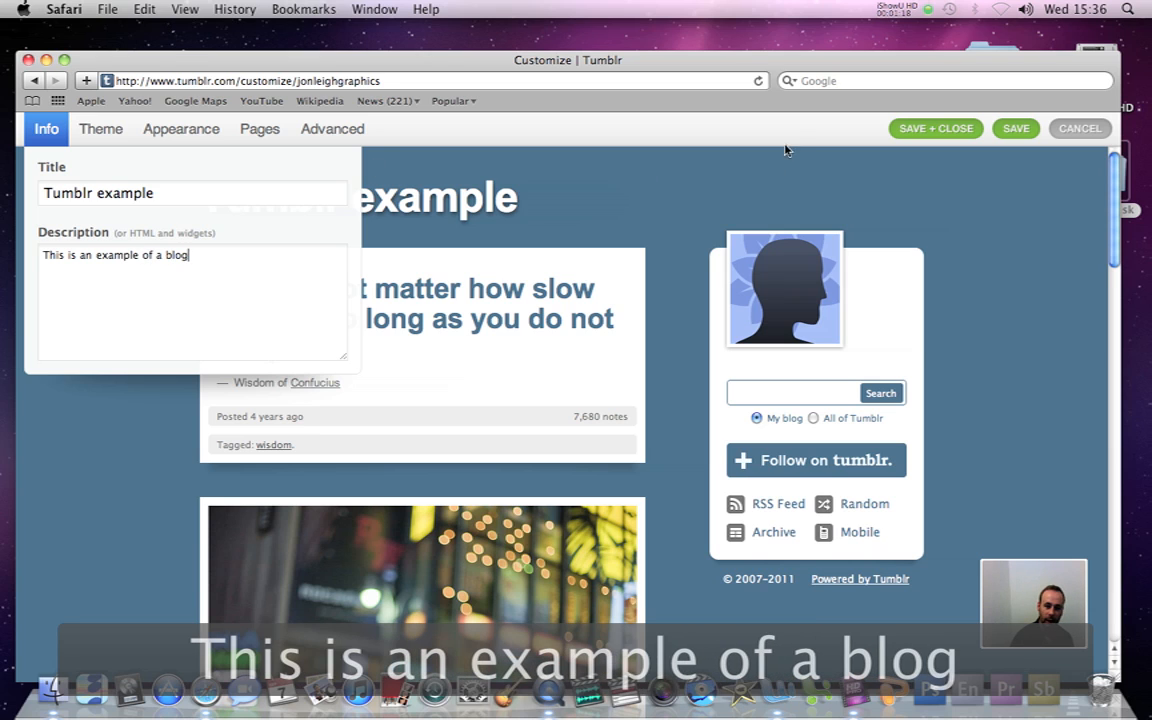
{"action": "left_click", "coordinate": [477, 151]}
{"action": "left_click", "coordinate": [560, 172]}
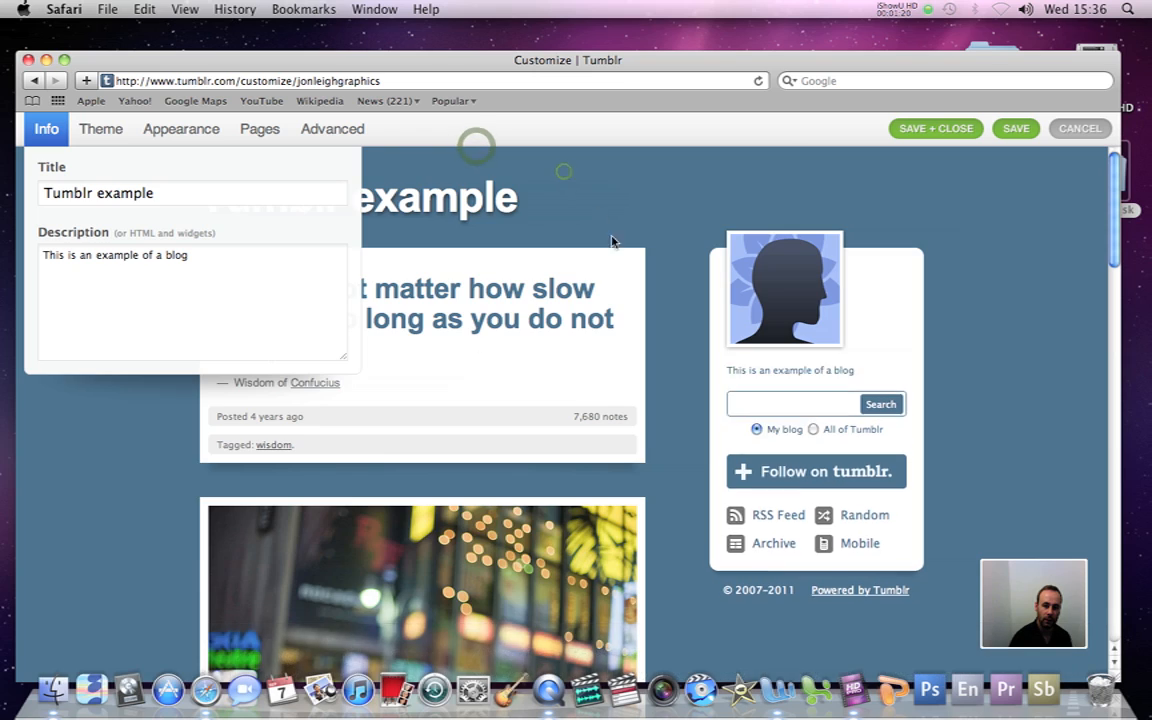
{"action": "left_click", "coordinate": [115, 459]}
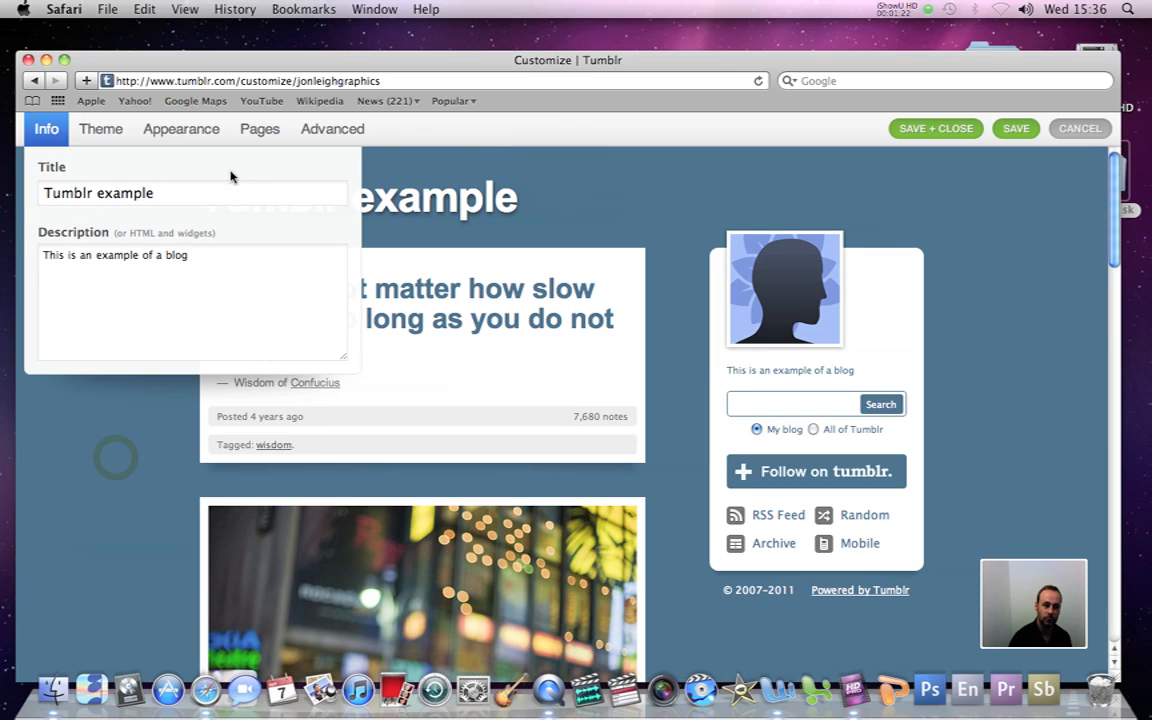
{"action": "left_click", "coordinate": [110, 131]}
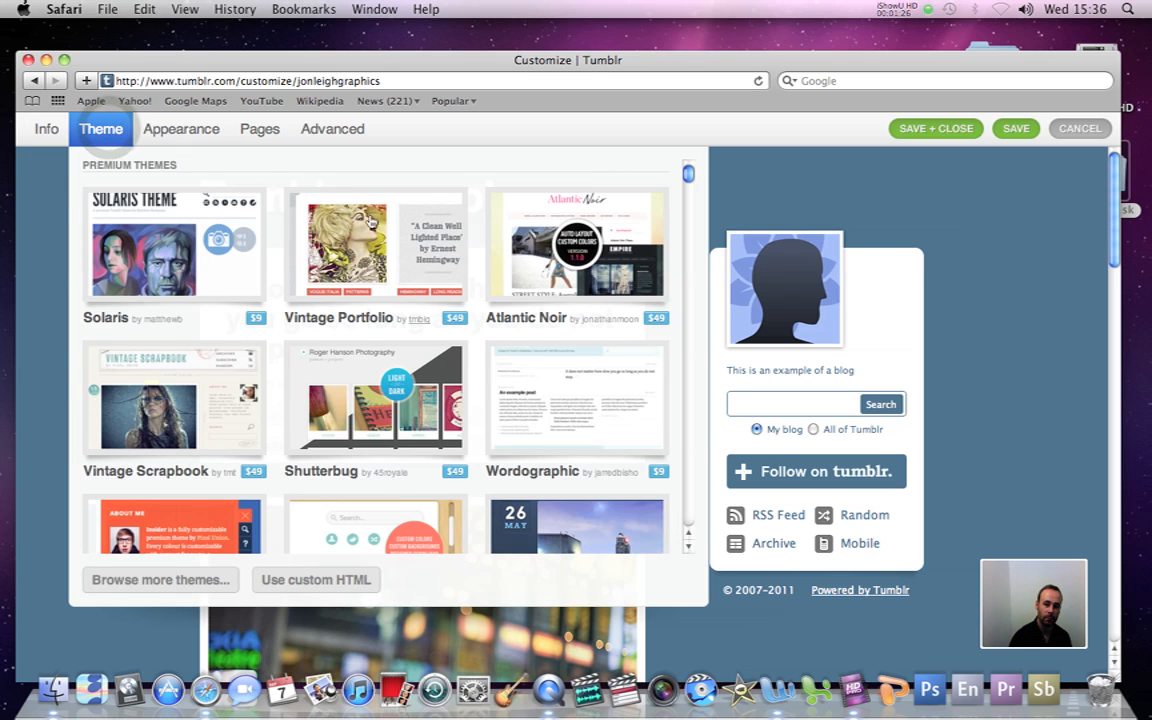
Step: Apply The Minimalist free theme and save the blog customization
{"action": "left_click_drag", "start_coordinate": [688, 176], "coordinate": [690, 360]}
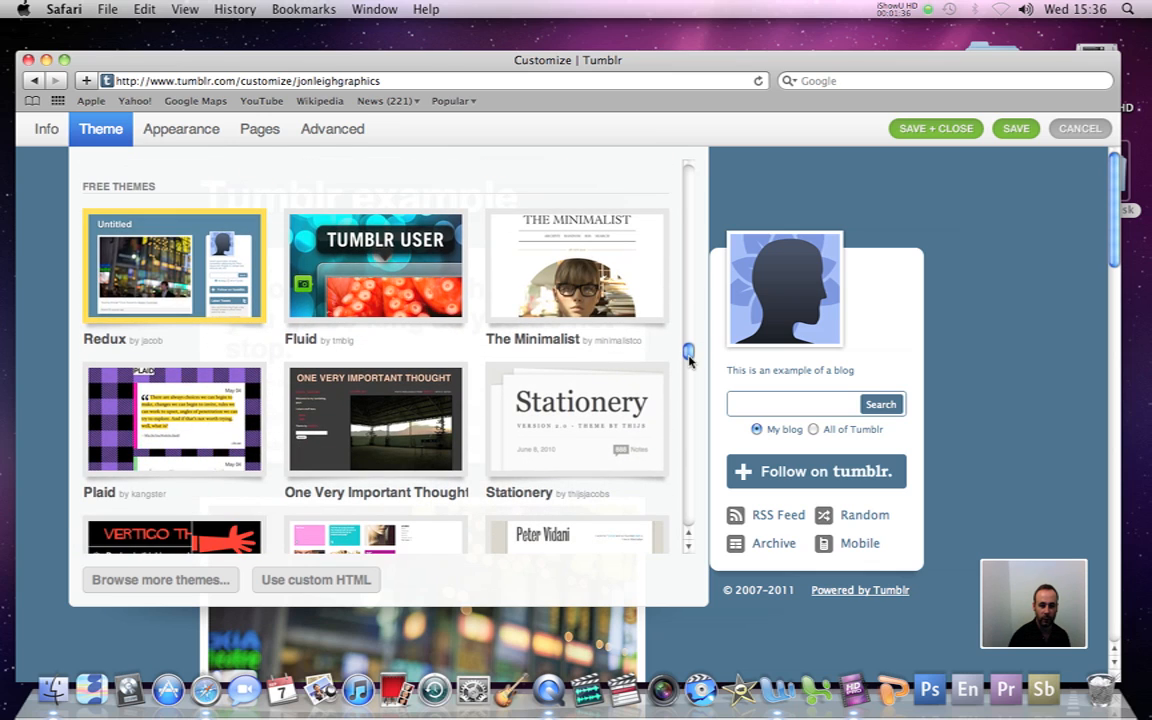
{"action": "left_click", "coordinate": [586, 262]}
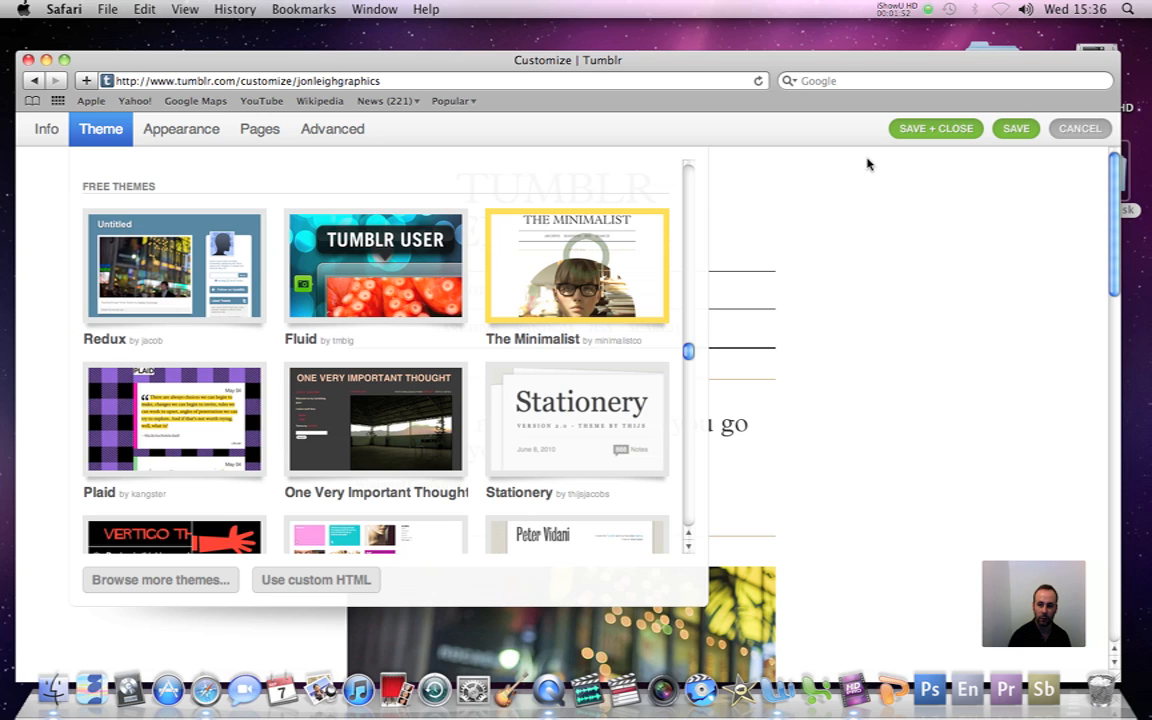
{"action": "left_click", "coordinate": [935, 129]}
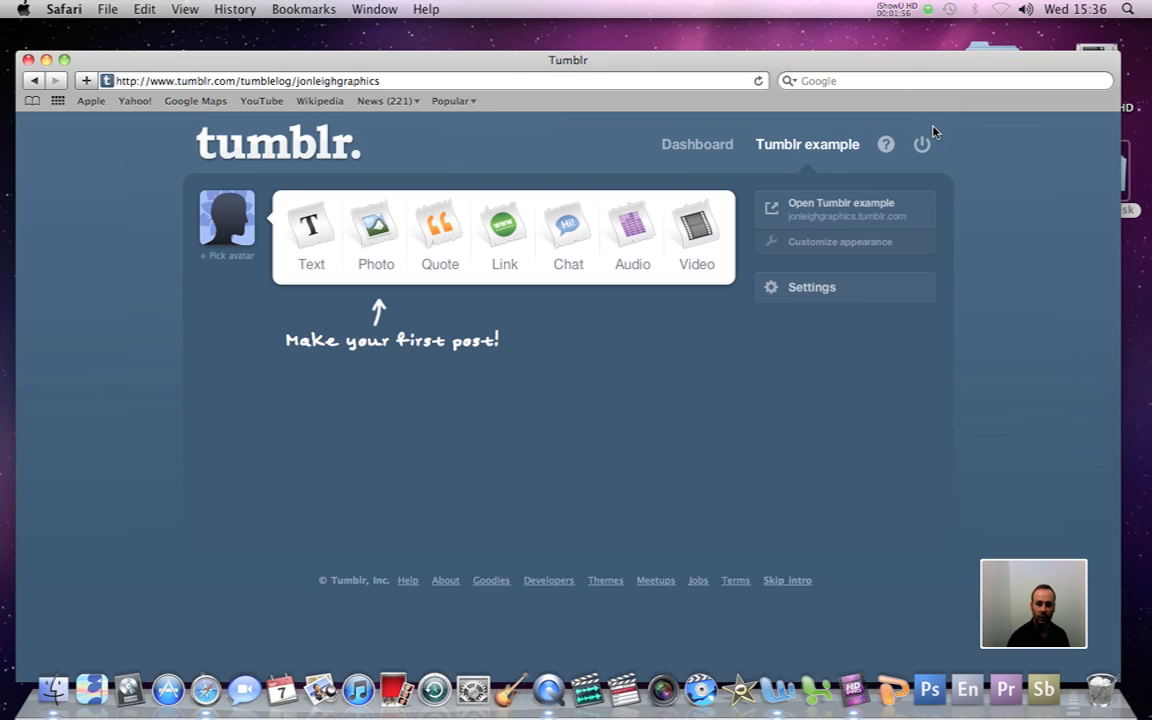
{"action": "left_click", "coordinate": [313, 230]}
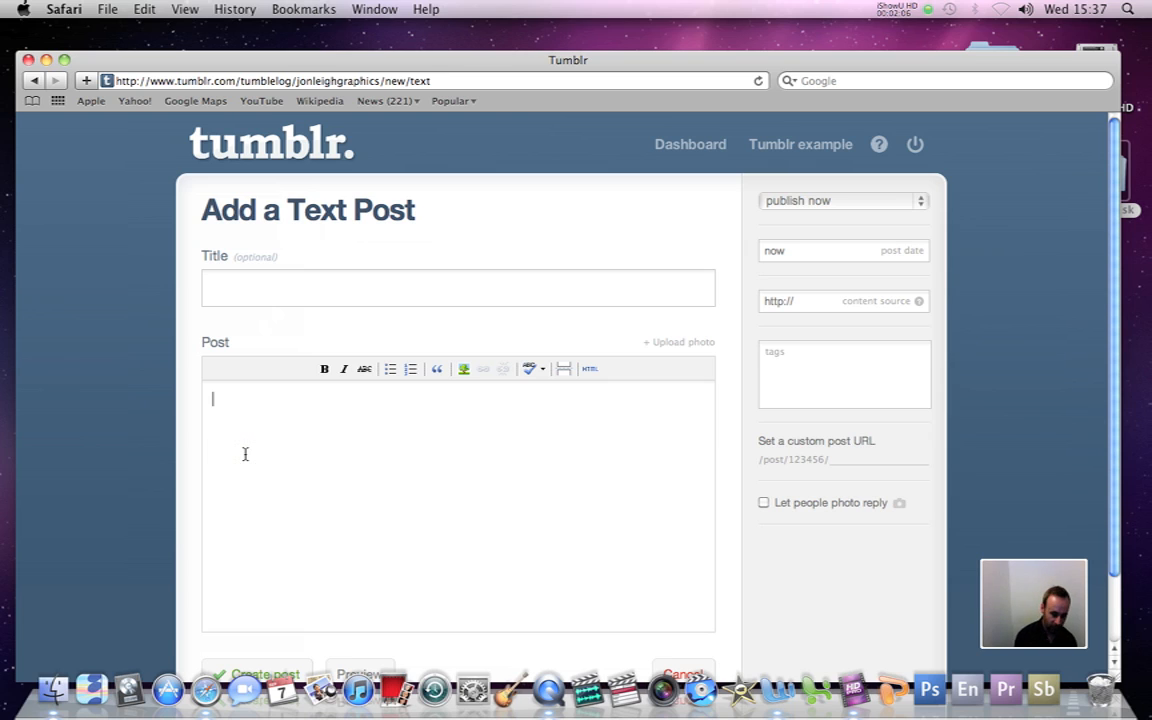
Step: Draft a text post with body 'This is an example' and title 'Example'
{"action": "type", "text": "This is an example"}
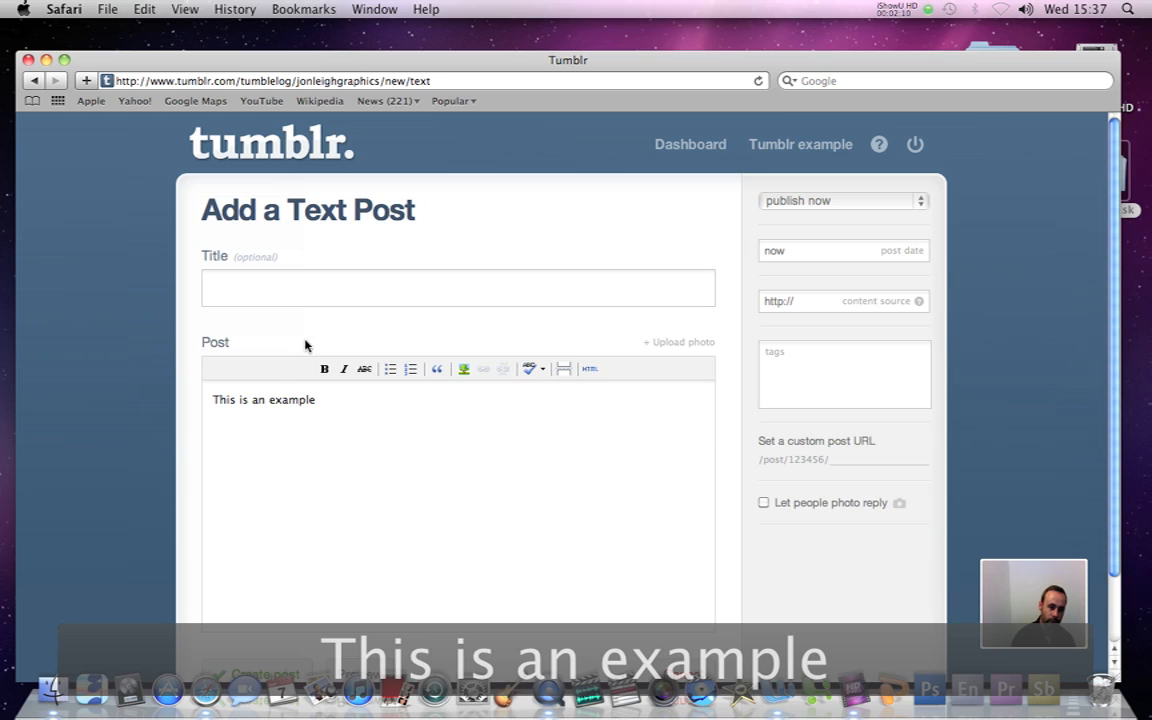
{"action": "type", "text": "Example"}
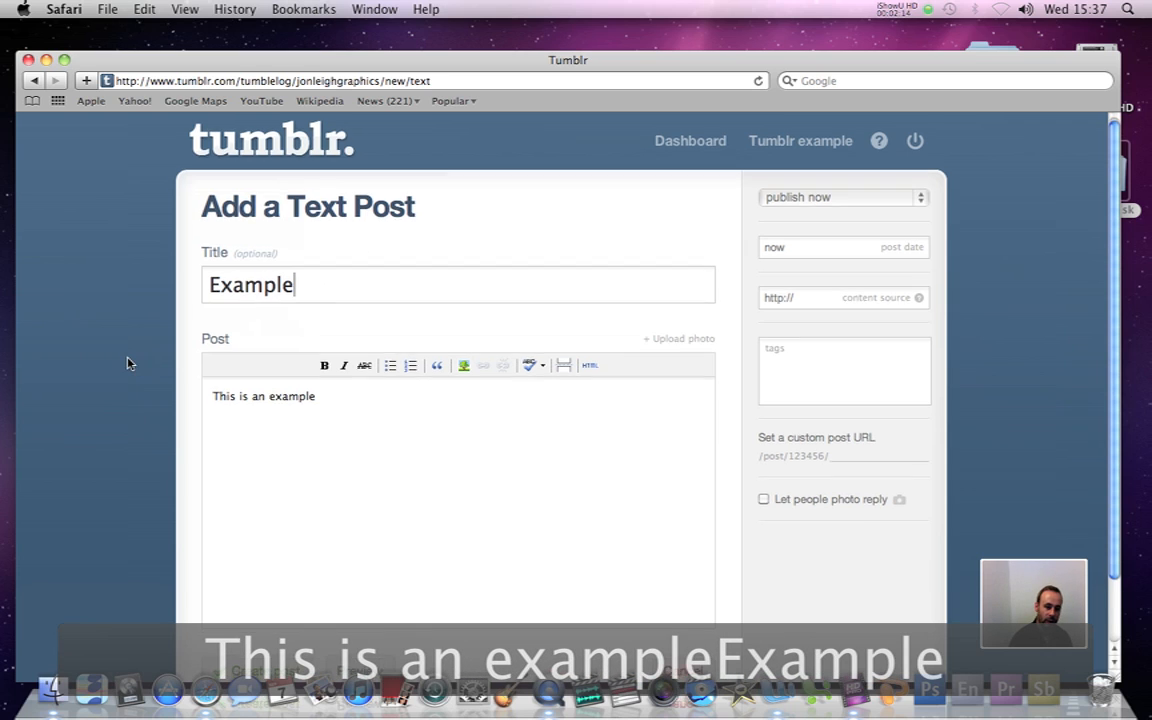
{"action": "scroll", "coordinate": [120, 340], "scroll_direction": "down", "scroll_amount": 2}
{"action": "scroll", "coordinate": [120, 395], "scroll_direction": "up", "scroll_amount": 2}
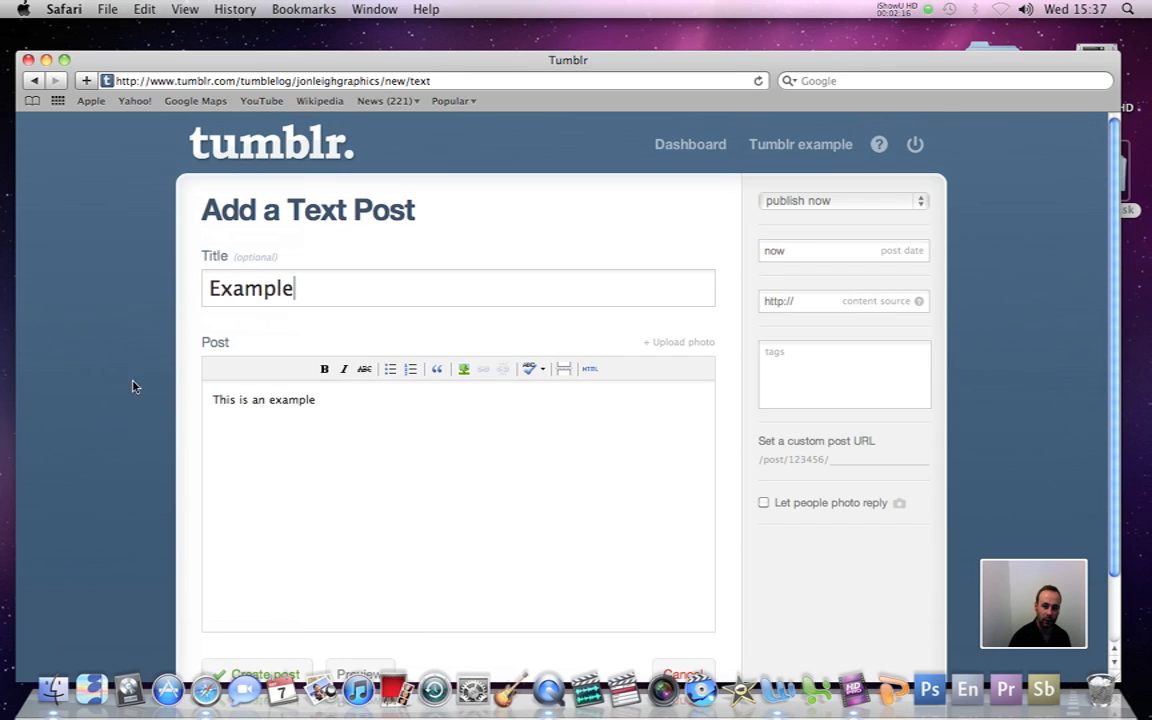
{"action": "left_click_drag", "start_coordinate": [642, 68], "coordinate": [446, 114]}
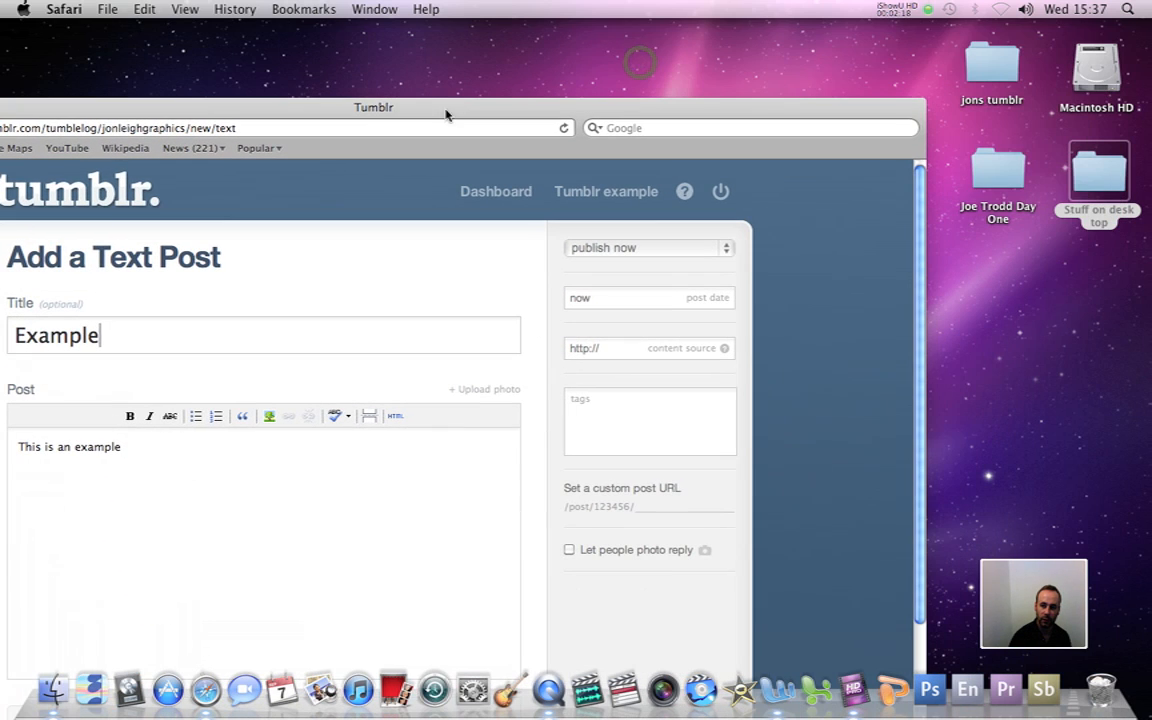
Step: Open Artist Analysis 2011.docx from the tumblr folder and copy all its text in Word
{"action": "double_click", "coordinate": [992, 65]}
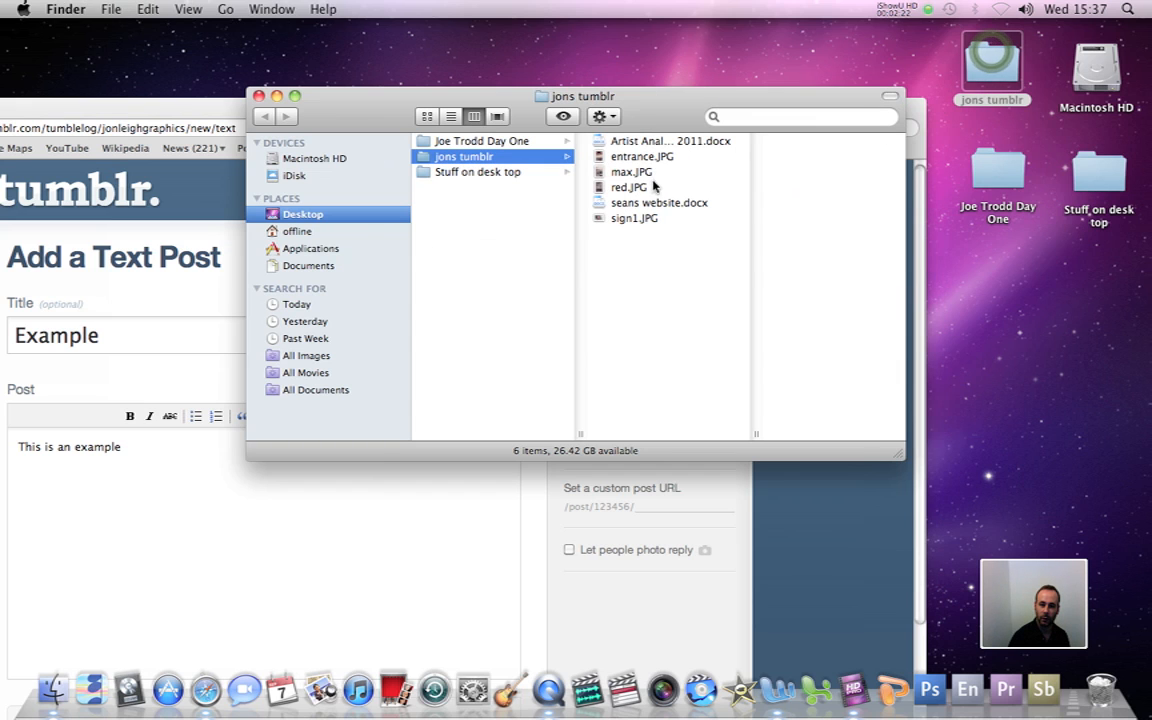
{"action": "double_click", "coordinate": [645, 141]}
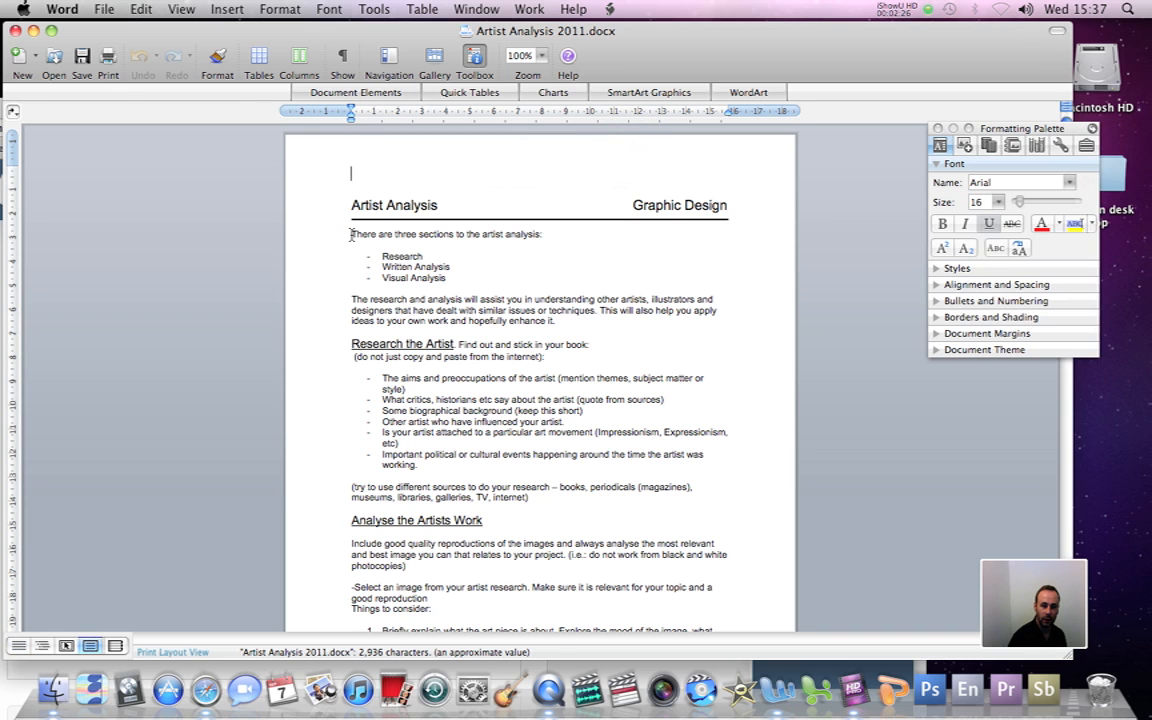
{"action": "left_click_drag", "start_coordinate": [351, 235], "coordinate": [652, 520]}
{"action": "left_click", "coordinate": [141, 9]}
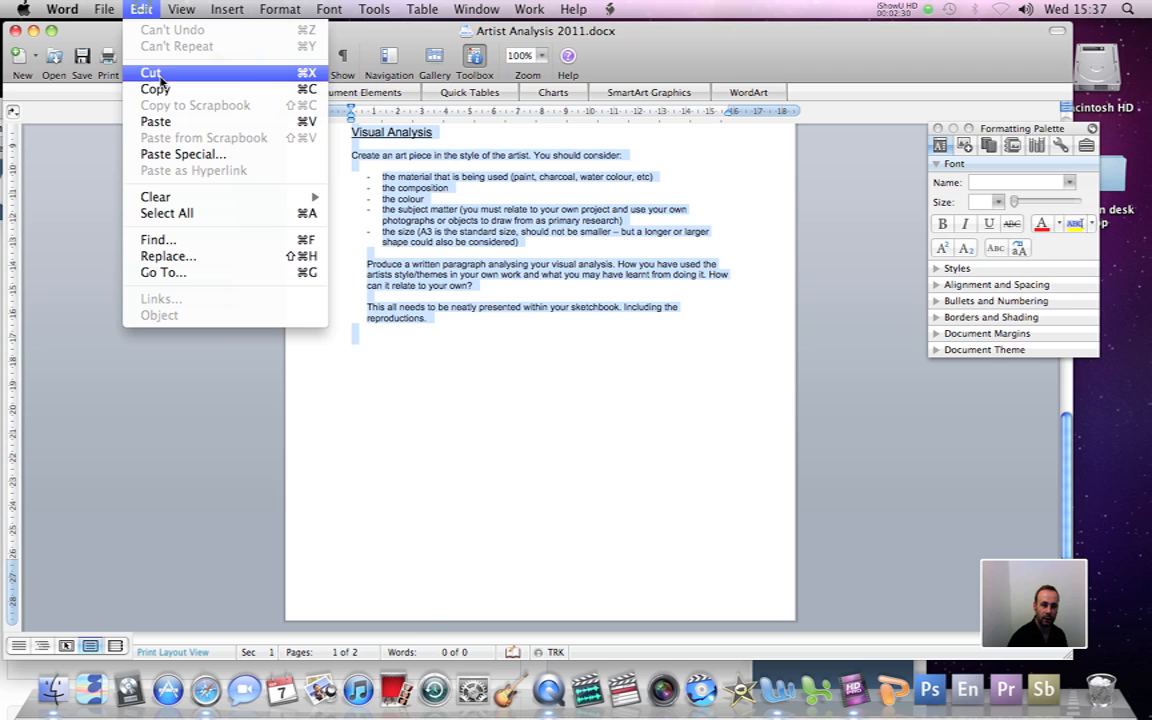
{"action": "left_click", "coordinate": [157, 89]}
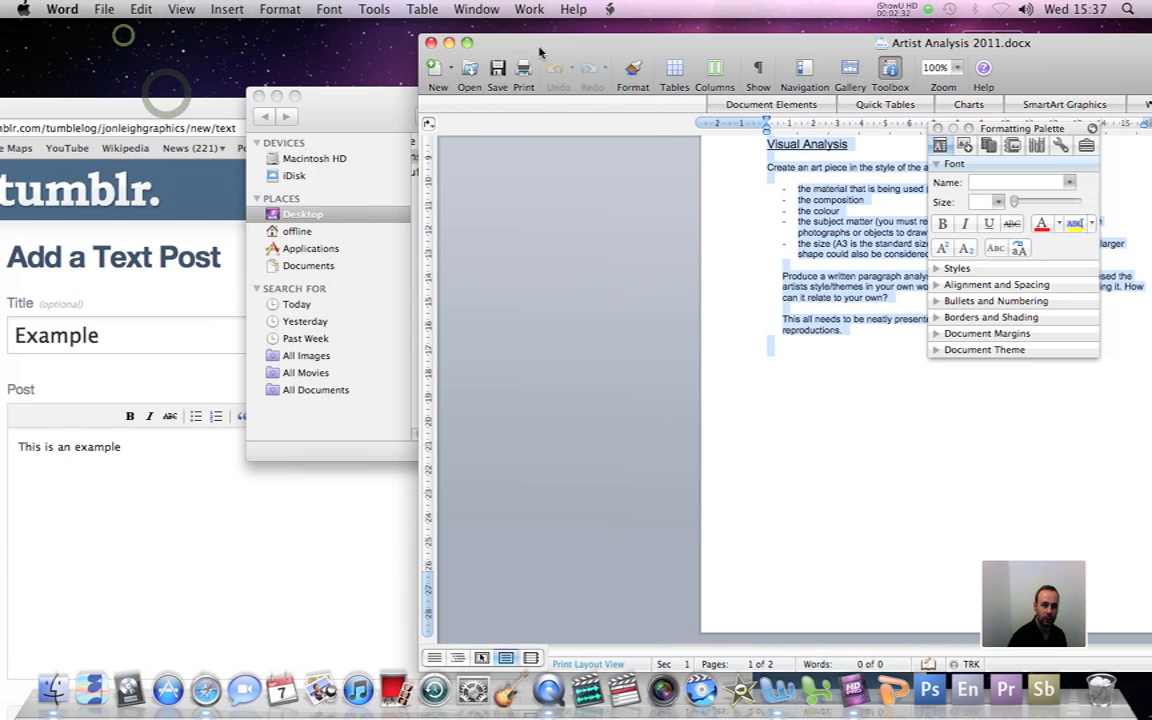
{"action": "left_click", "coordinate": [112, 32]}
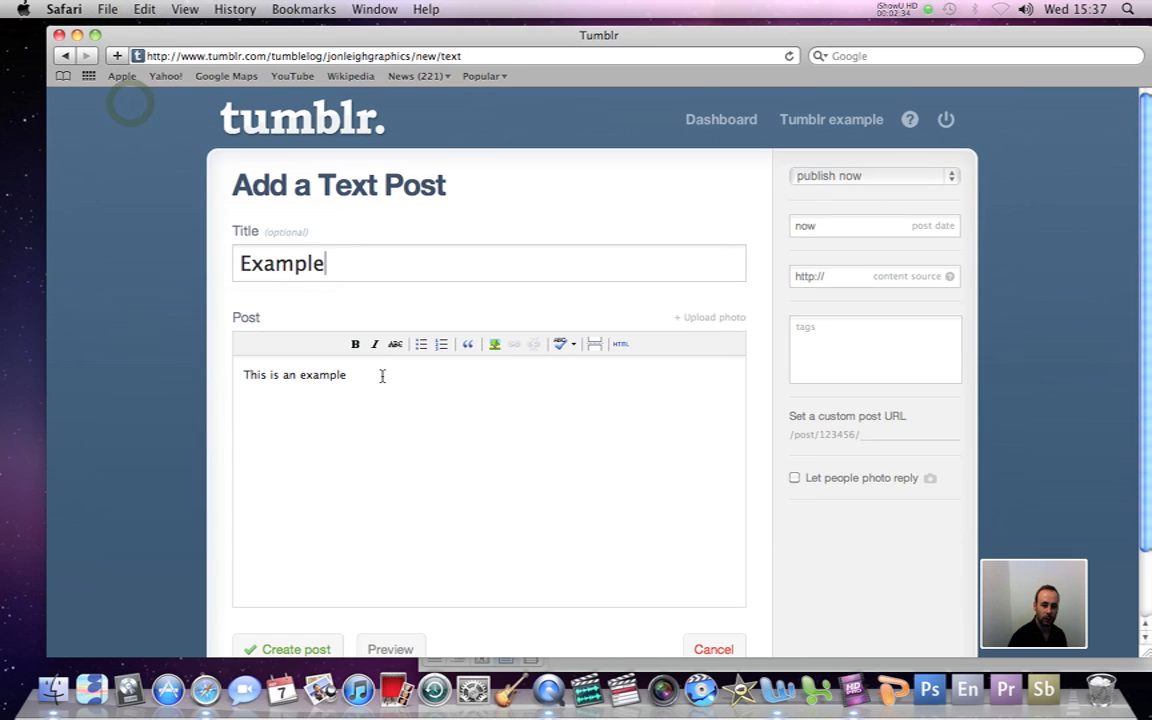
Step: Replace the post body with the pasted assignment text, adding a blank first line
{"action": "triple_click", "coordinate": [381, 374]}
{"action": "key", "text": "BackSpace"}
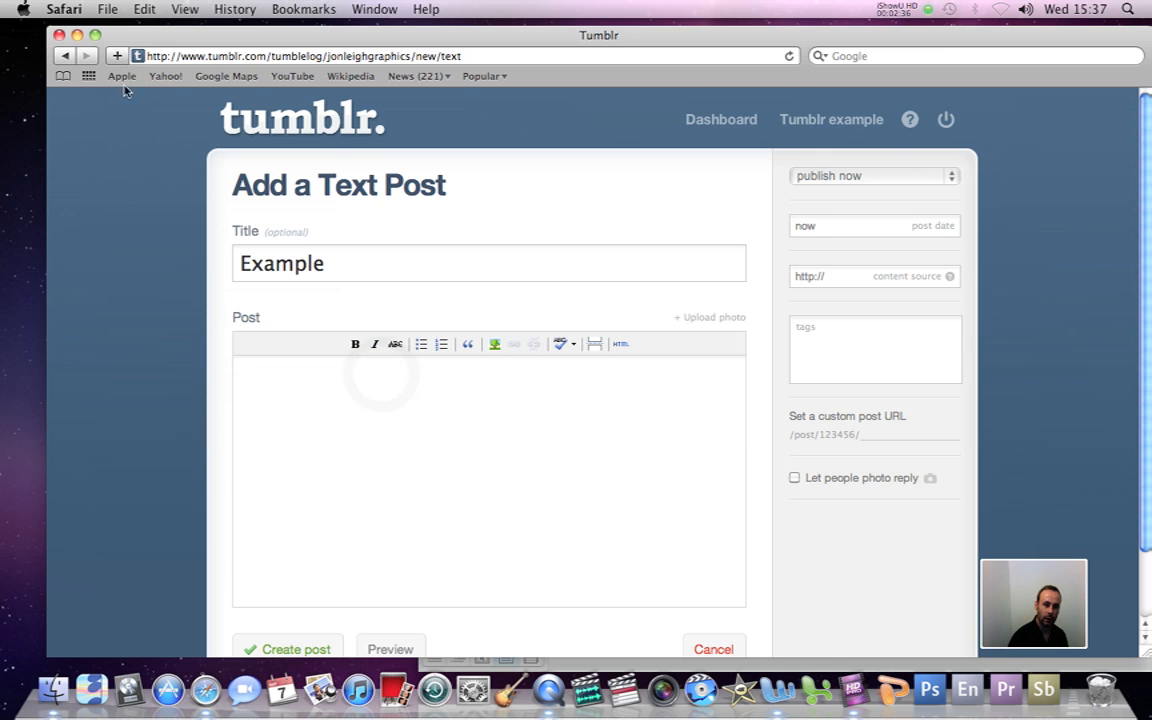
{"action": "left_click", "coordinate": [144, 9]}
{"action": "left_click", "coordinate": [157, 102]}
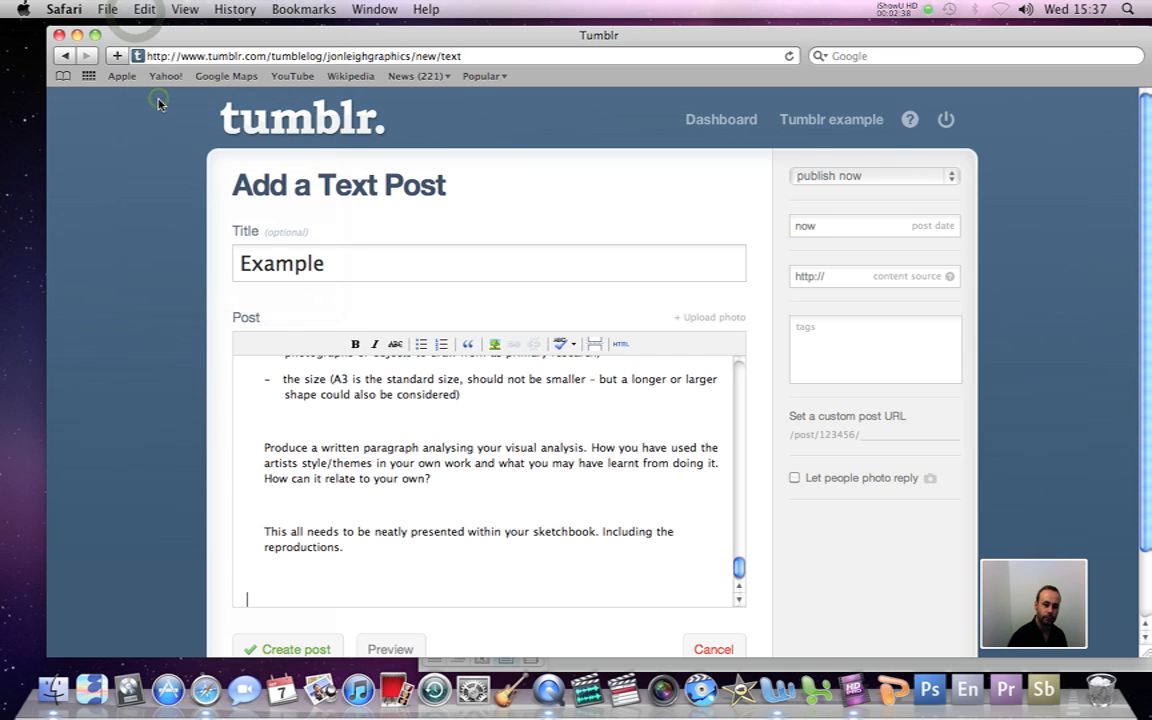
{"action": "scroll", "coordinate": [470, 500], "scroll_direction": "up", "scroll_amount": 5}
{"action": "scroll", "coordinate": [470, 500], "scroll_direction": "up", "scroll_amount": 15}
{"action": "scroll", "coordinate": [471, 500], "scroll_direction": "down", "scroll_amount": 3}
{"action": "scroll", "coordinate": [471, 500], "scroll_direction": "up", "scroll_amount": 3}
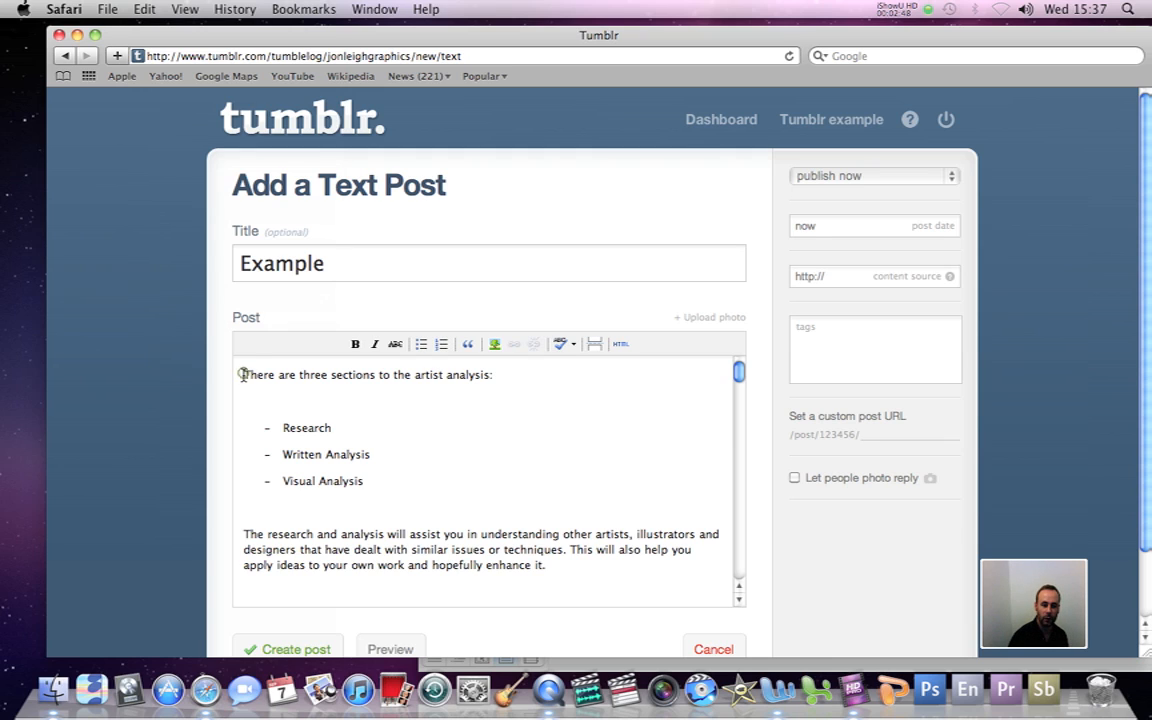
{"action": "key", "text": "Return"}
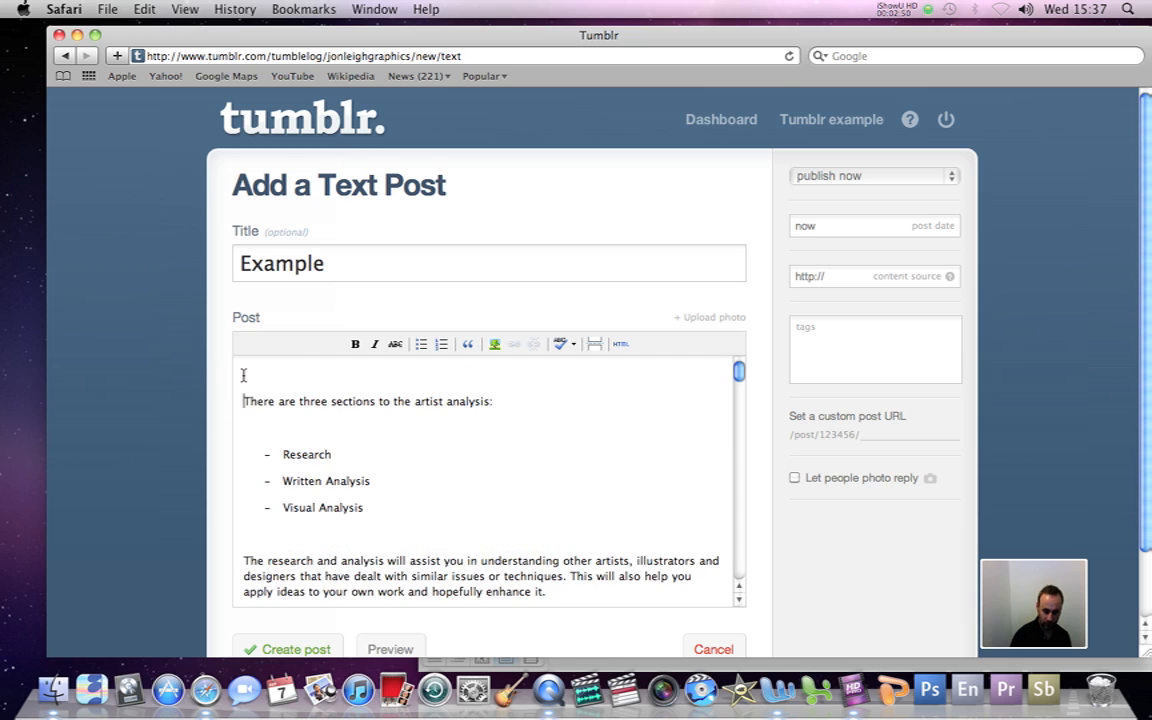
Step: Upload sign1.JPG from the jons tumblr folder onto the post's first line and publish the post
{"action": "left_click", "coordinate": [261, 376]}
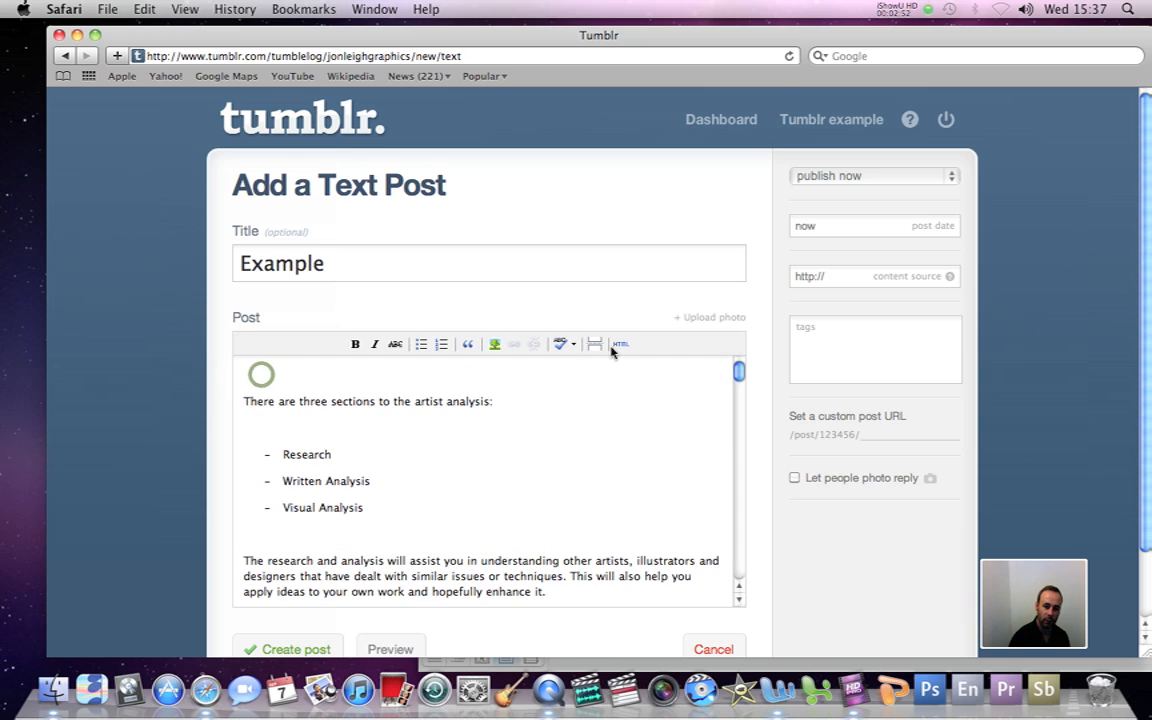
{"action": "left_click", "coordinate": [710, 318]}
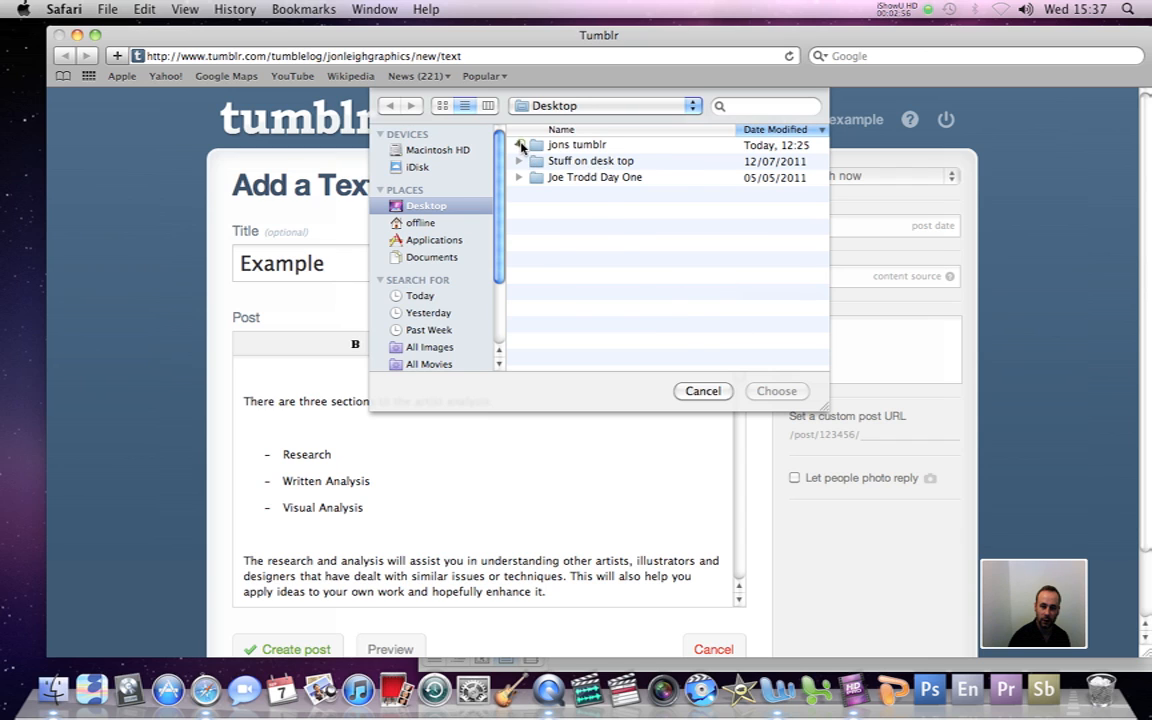
{"action": "left_click", "coordinate": [520, 146]}
{"action": "left_click", "coordinate": [573, 193]}
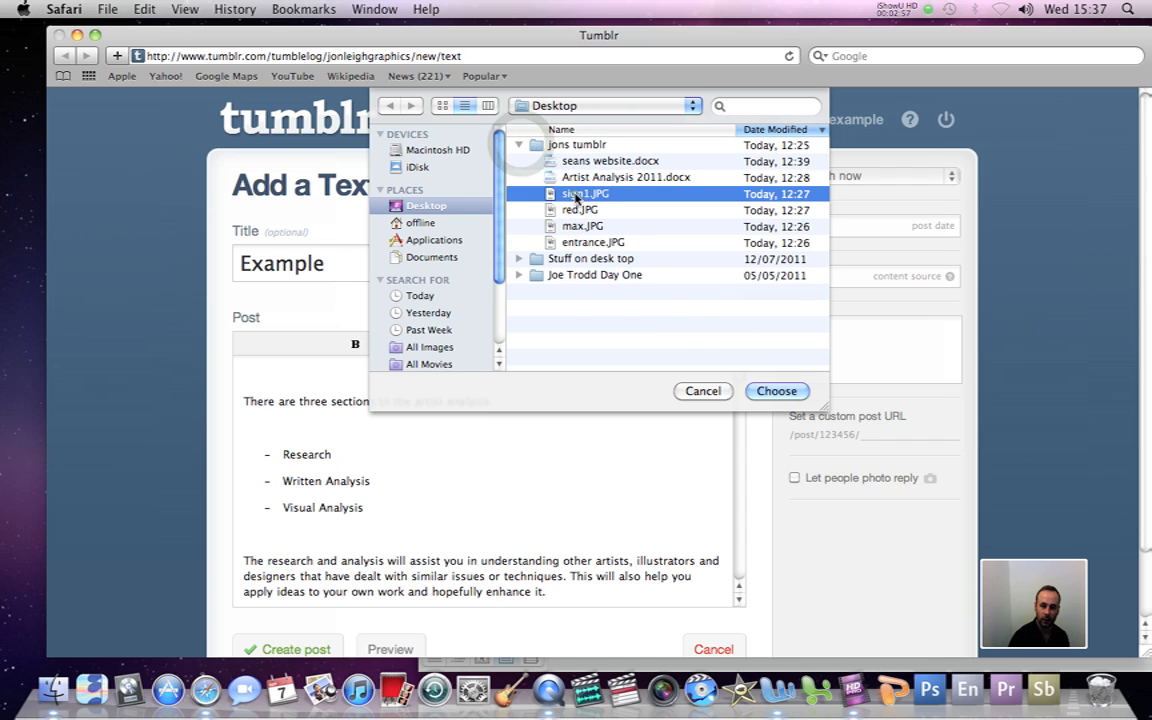
{"action": "left_click", "coordinate": [772, 391]}
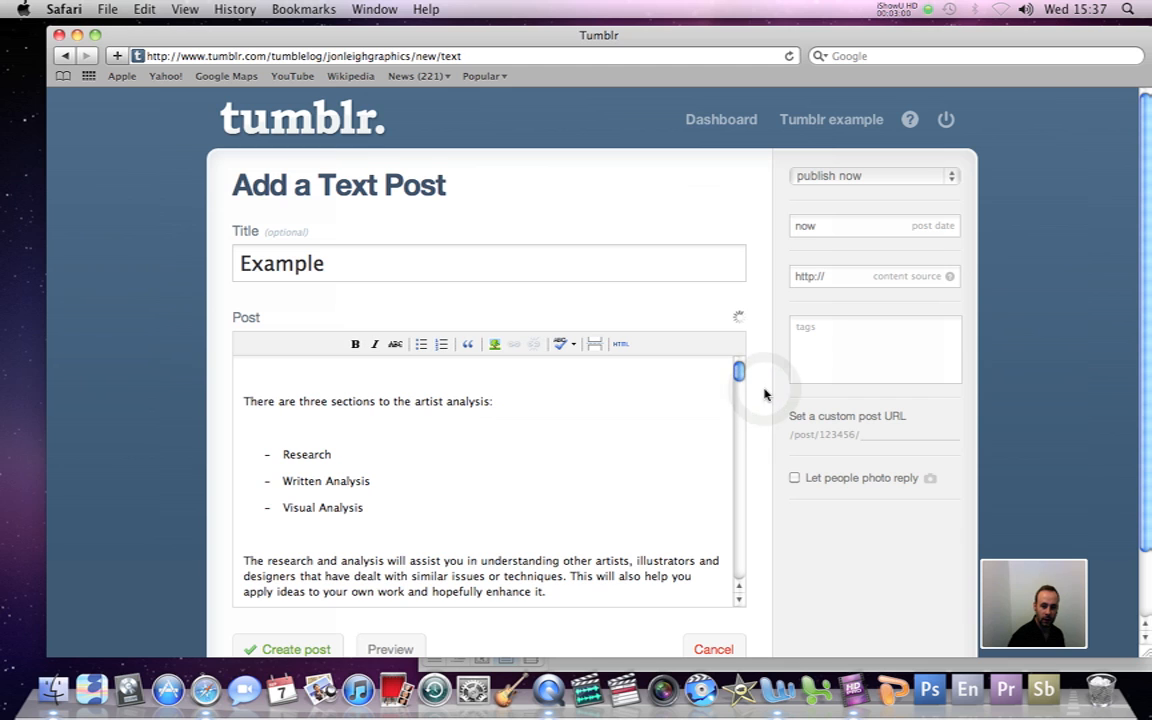
{"action": "left_click_drag", "start_coordinate": [739, 373], "coordinate": [739, 458]}
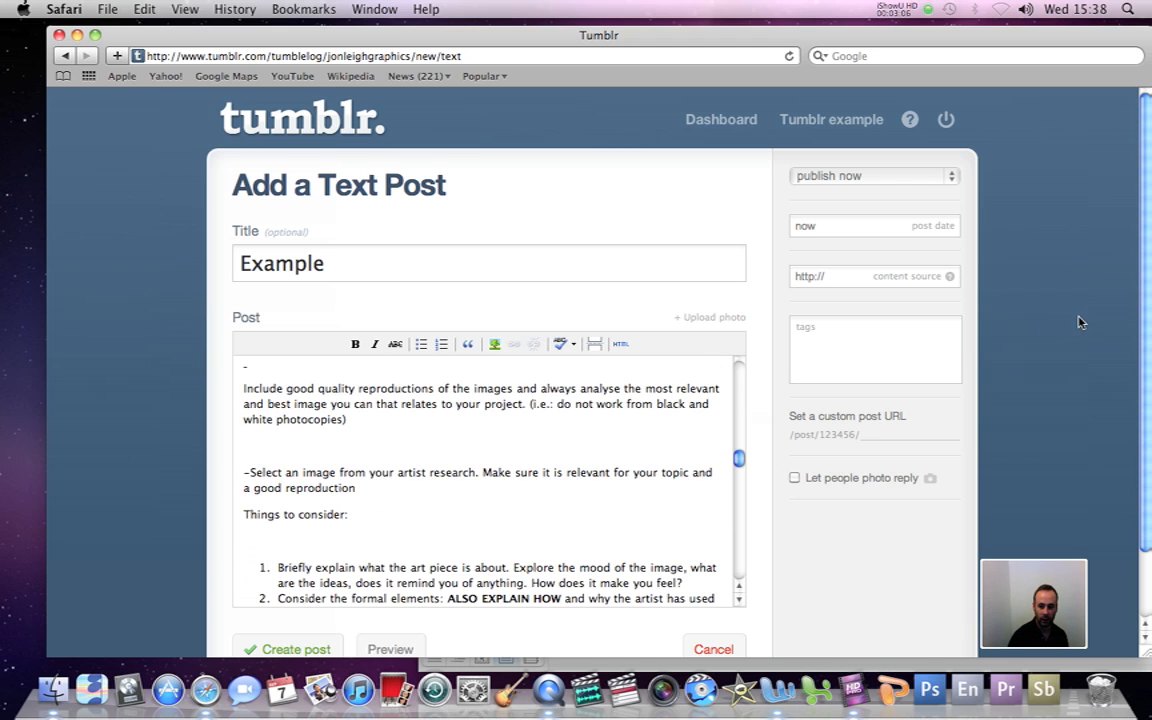
{"action": "scroll", "coordinate": [1150, 314], "scroll_direction": "down", "scroll_amount": 3}
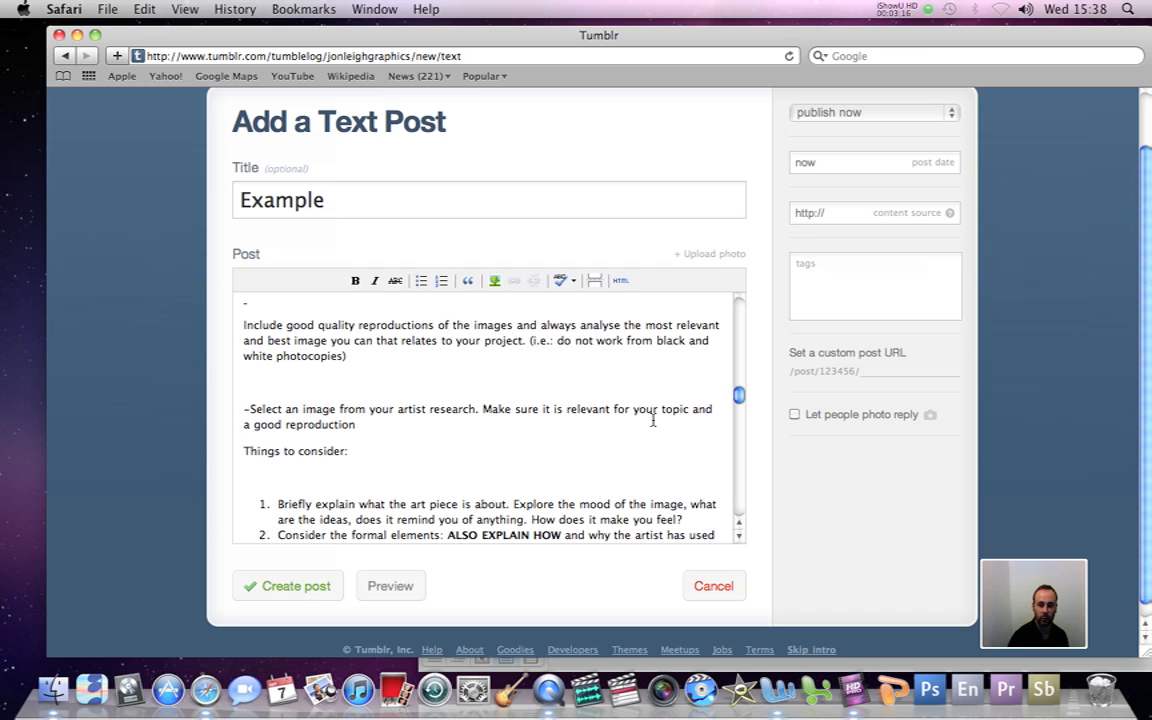
{"action": "left_click", "coordinate": [312, 588]}
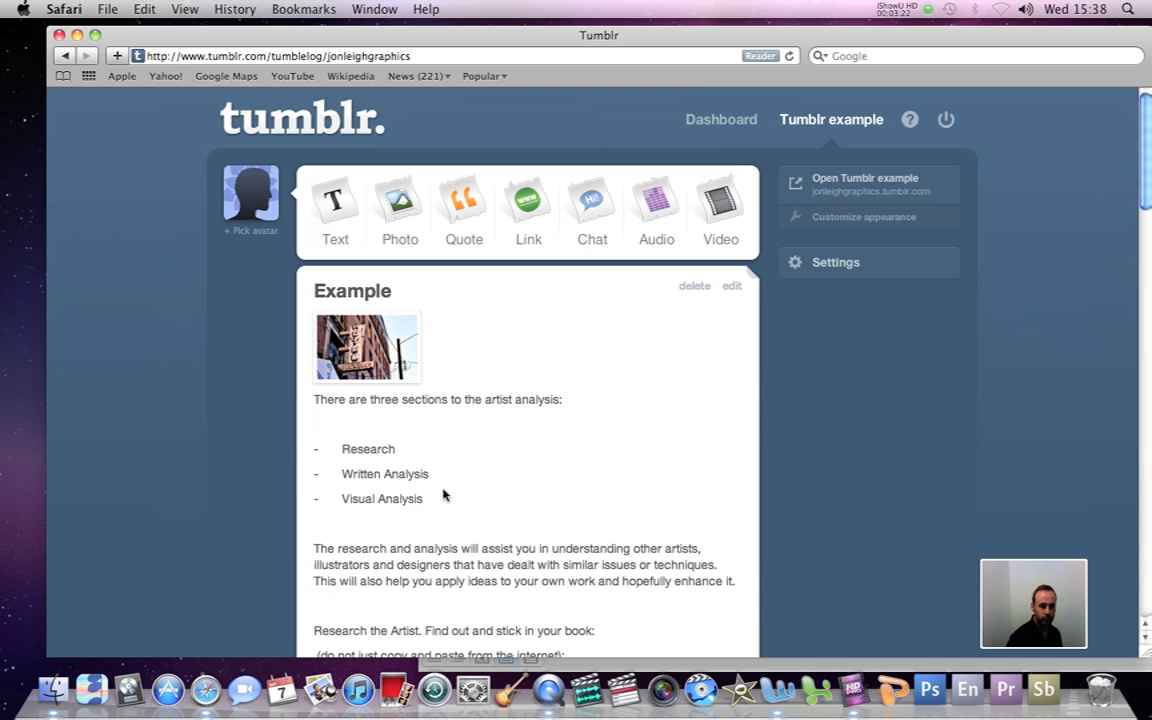
Step: Open the live Tumblr example blog from the dashboard
{"action": "left_click_drag", "start_coordinate": [1146, 178], "coordinate": [1150, 130]}
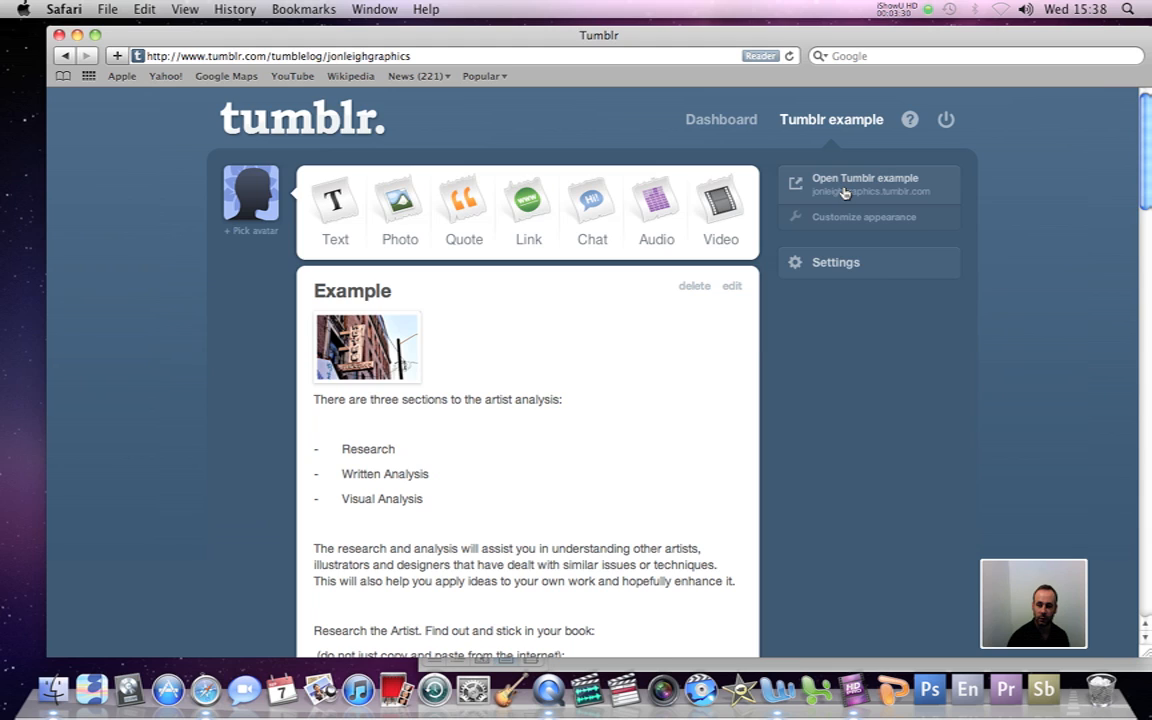
{"action": "left_click", "coordinate": [845, 185]}
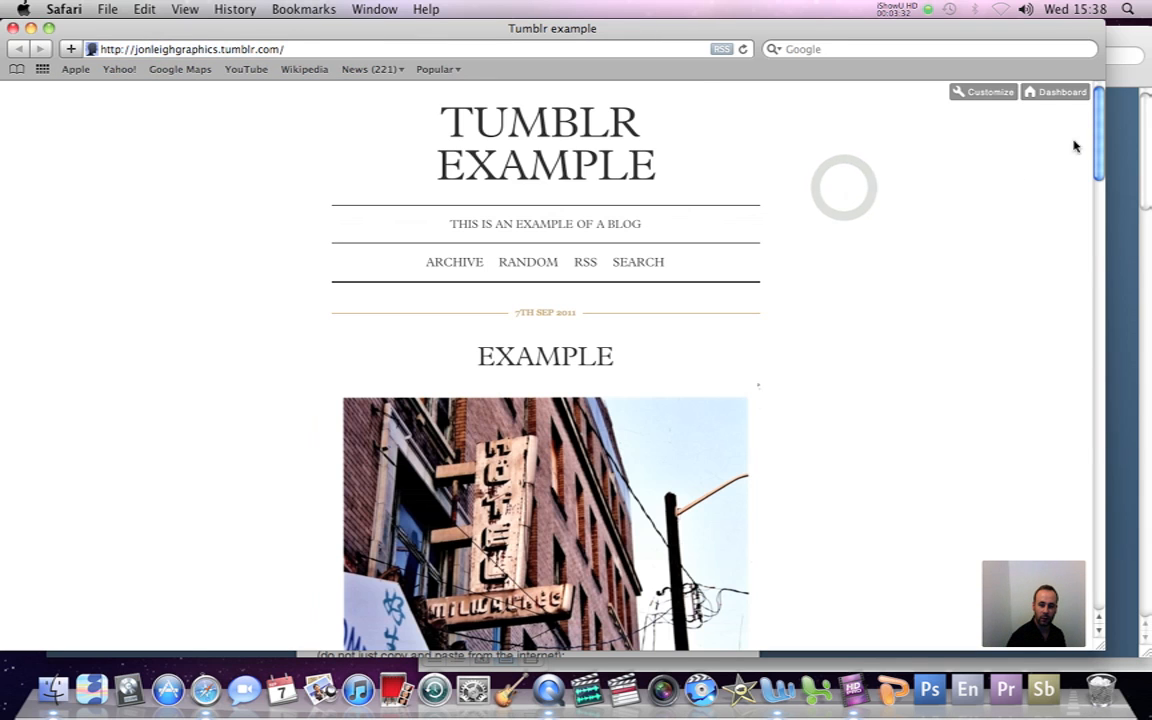
Step: Adjust the browser window showing the live Tumblr example blog
{"action": "mouse_move", "coordinate": [1100, 132]}
{"action": "left_mouse_down"}
{"action": "mouse_move", "coordinate": [1097, 478]}
{"action": "mouse_move", "coordinate": [1104, 122]}
{"action": "left_mouse_up"}
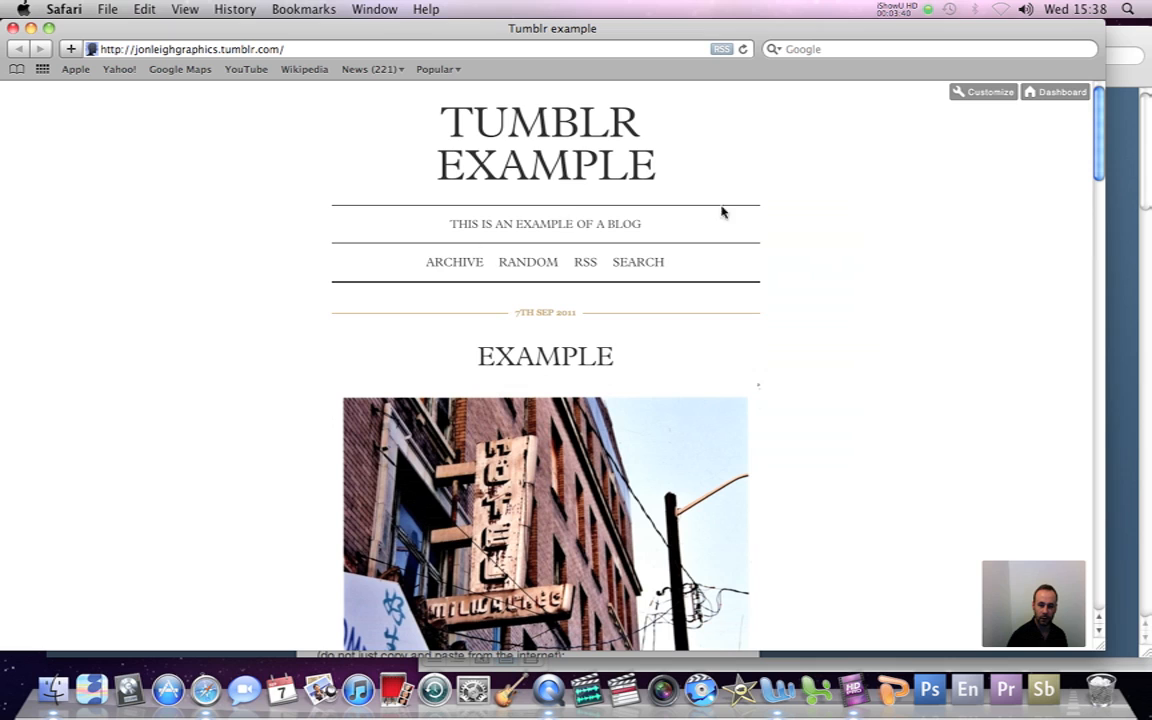
Step: Start a new photo post from the dashboard and attach red.JPG from the jons tumblr folder
{"action": "left_click", "coordinate": [1051, 97]}
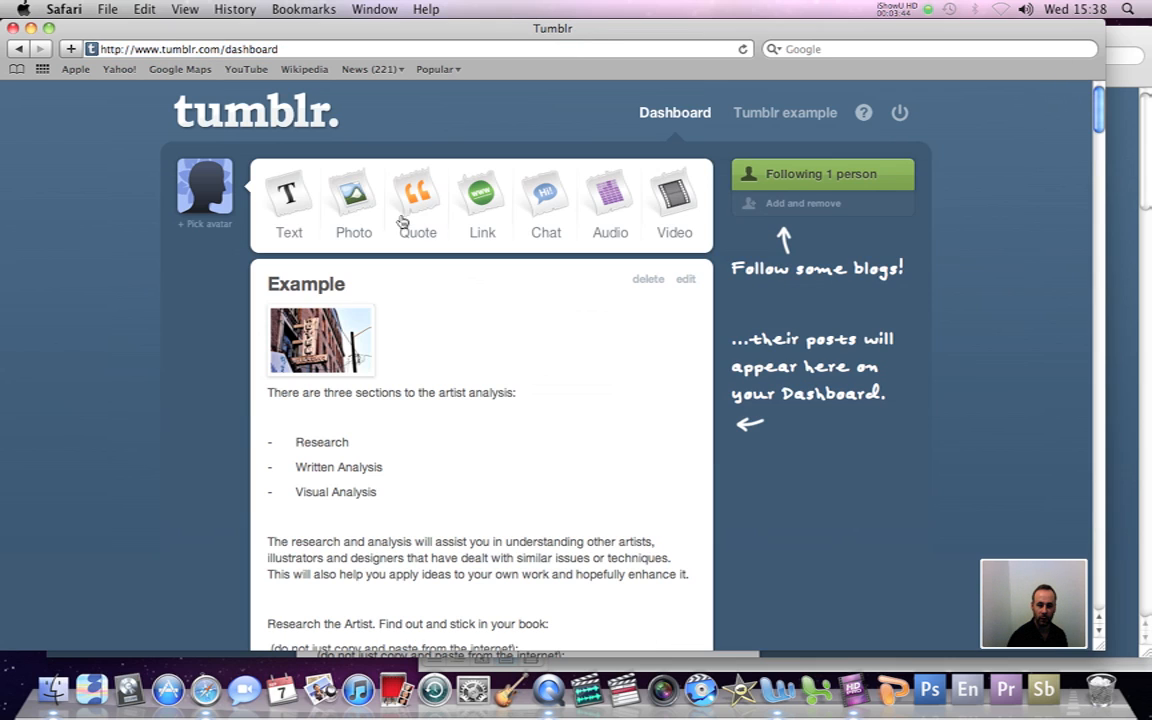
{"action": "left_click", "coordinate": [352, 203]}
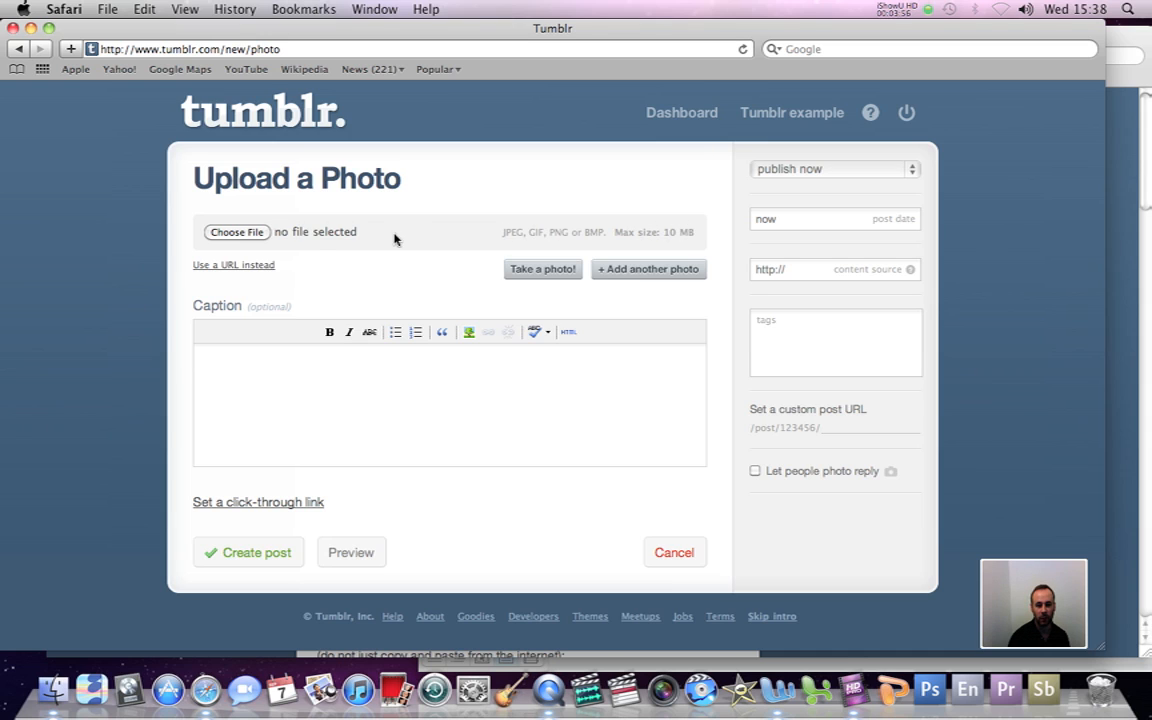
{"action": "left_click", "coordinate": [228, 236]}
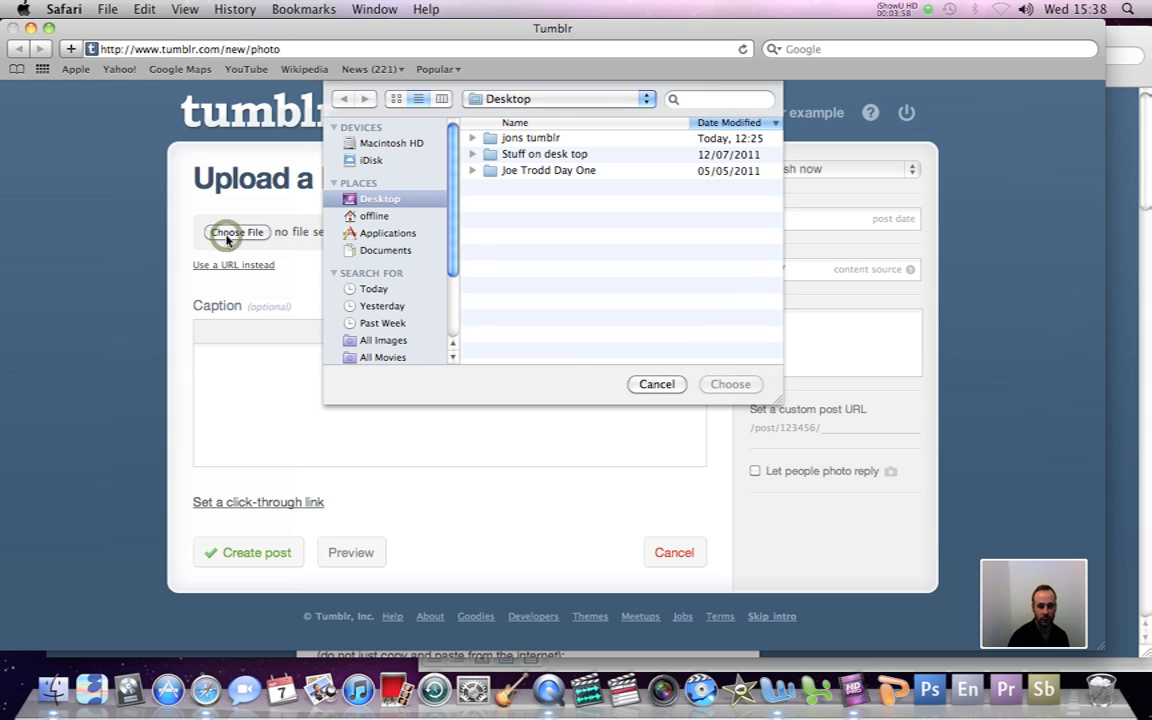
{"action": "left_click", "coordinate": [472, 138]}
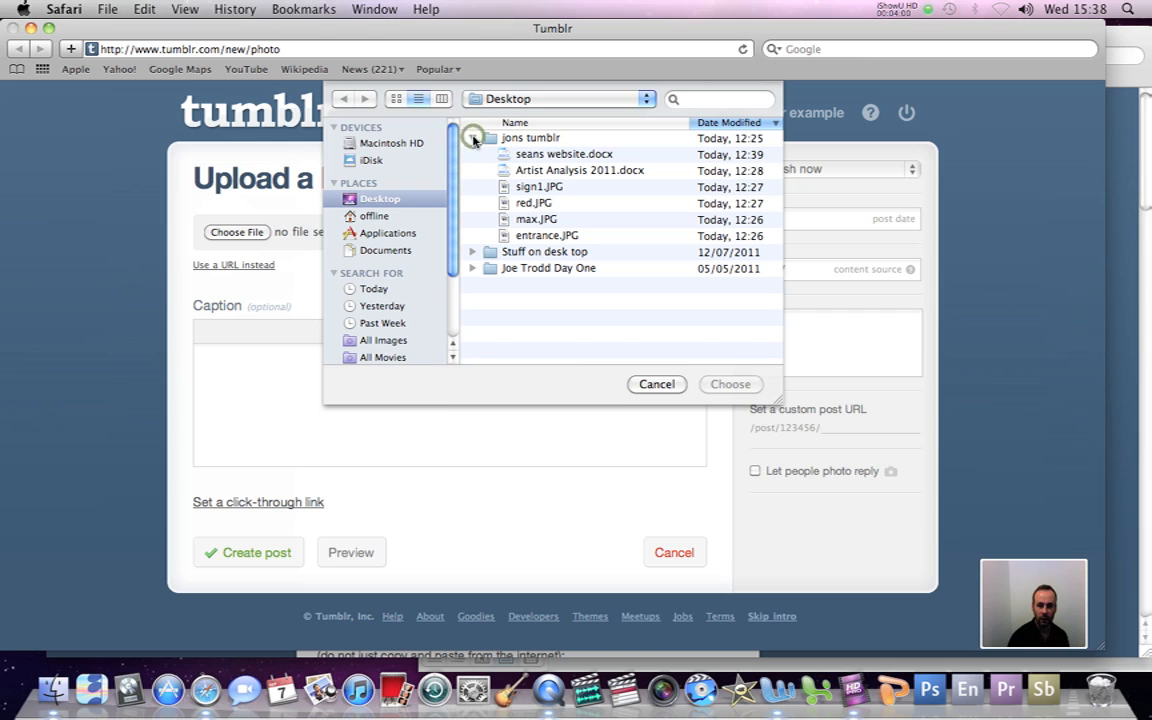
{"action": "left_click", "coordinate": [522, 188]}
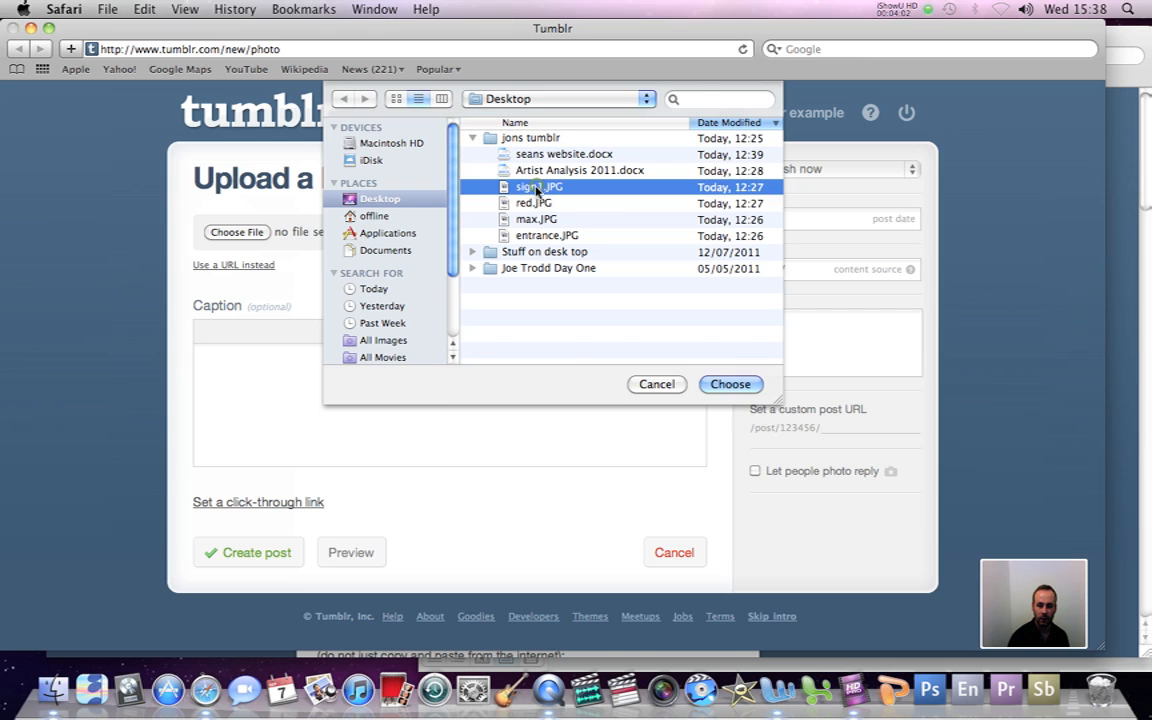
{"action": "left_click", "coordinate": [525, 203]}
{"action": "left_click", "coordinate": [730, 384]}
Step: Caption the photo 'Examples of photos' and add a second photo slot
{"action": "left_click", "coordinate": [431, 403]}
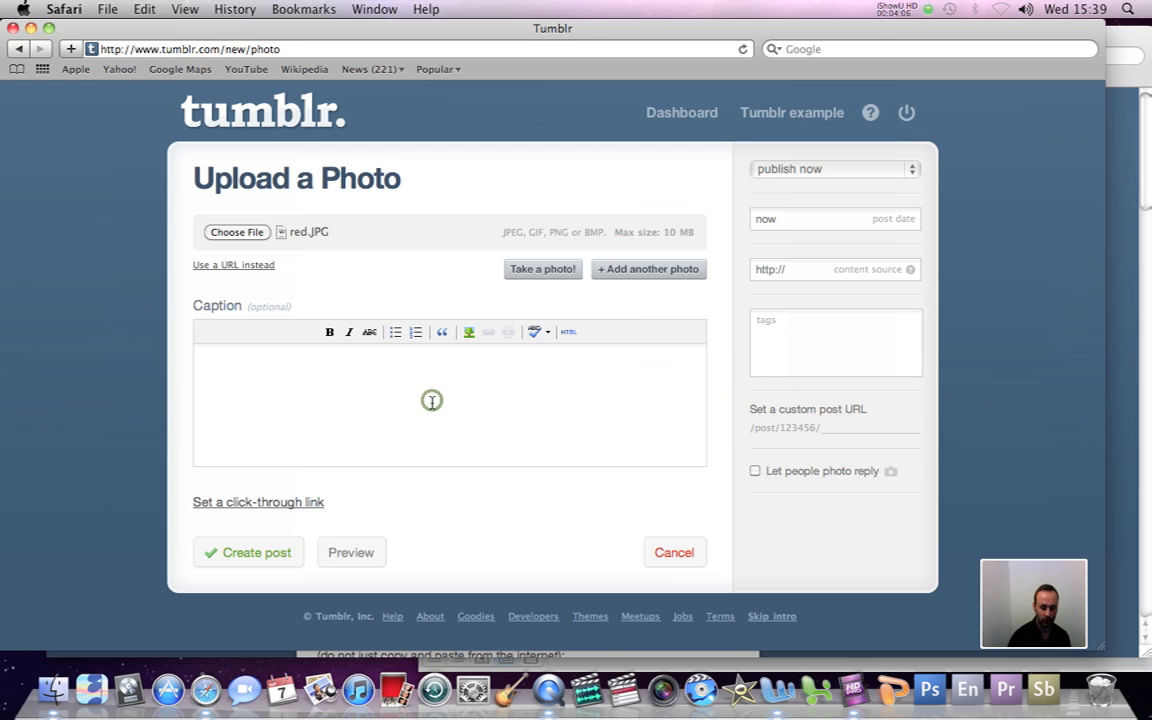
{"action": "type", "text": "Example"}
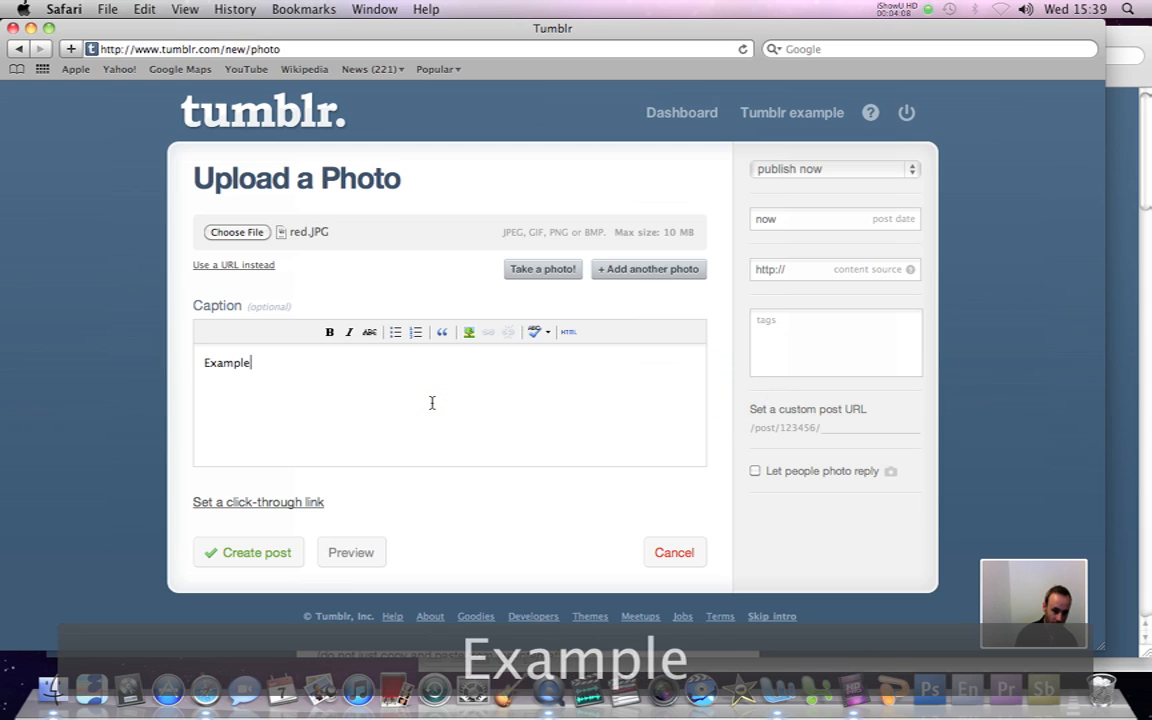
{"action": "type", "text": "s of photos"}
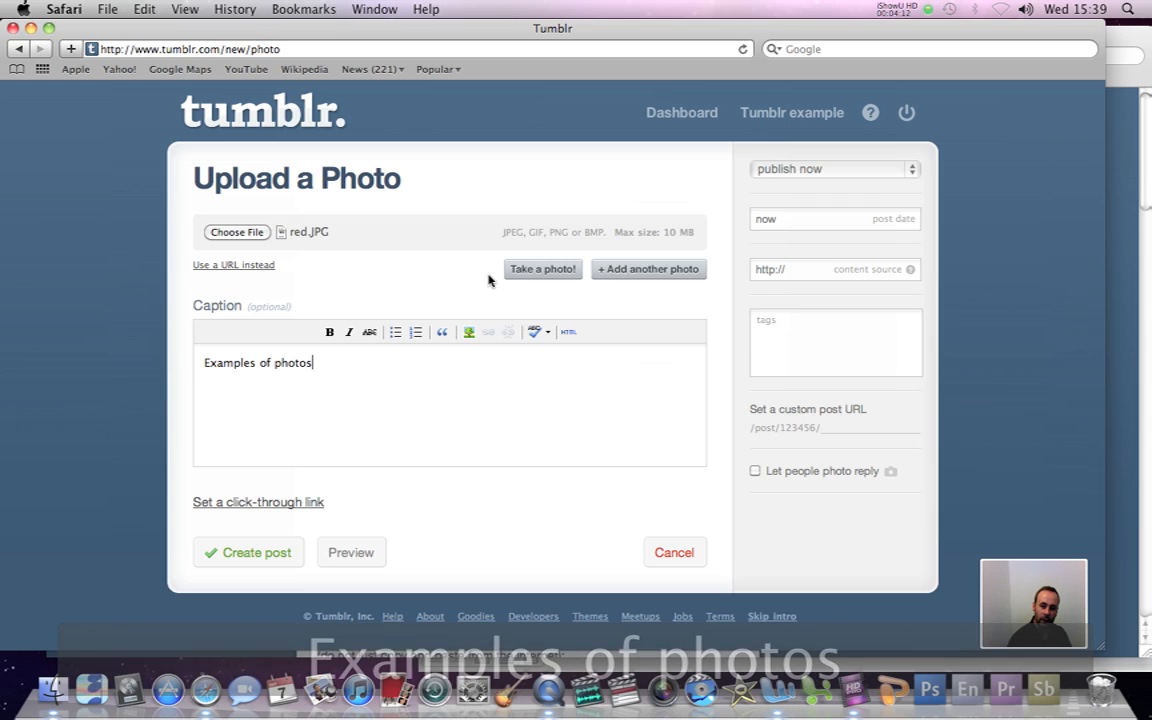
{"action": "left_click", "coordinate": [609, 273]}
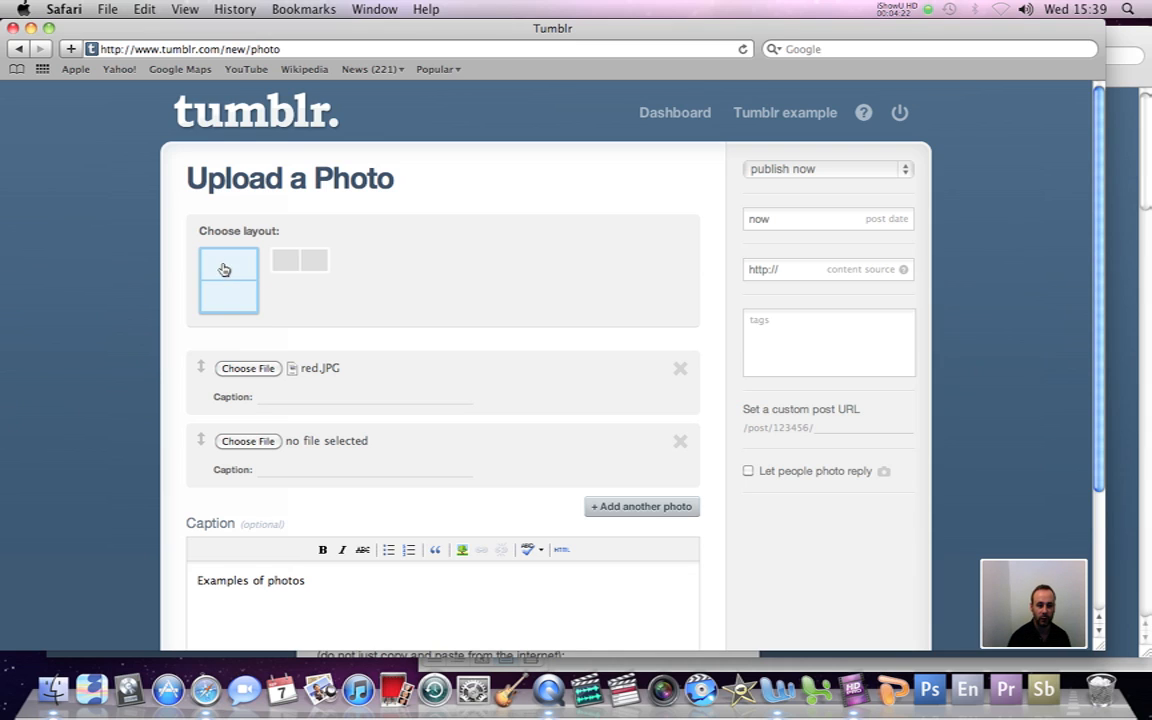
Step: Keep the stacked layout, add a third photo slot, and attach max.JPG to the second slot
{"action": "left_click", "coordinate": [300, 262]}
{"action": "left_click", "coordinate": [228, 266]}
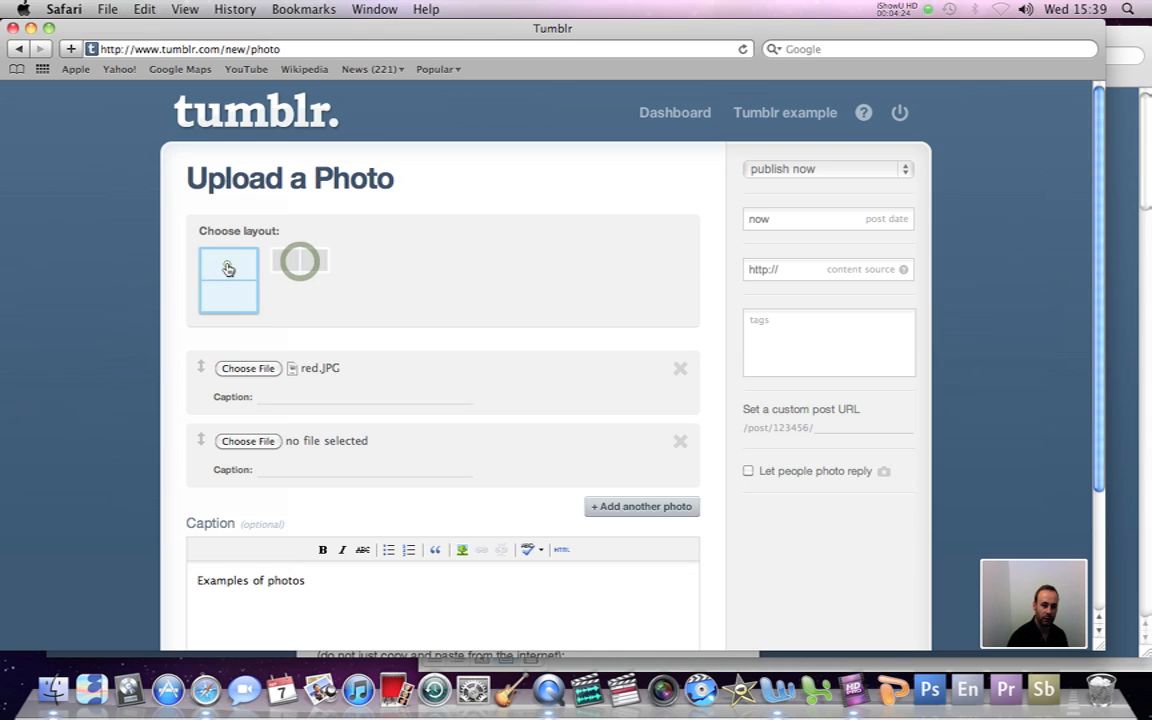
{"action": "scroll", "coordinate": [200, 322], "scroll_direction": "down", "scroll_amount": 3}
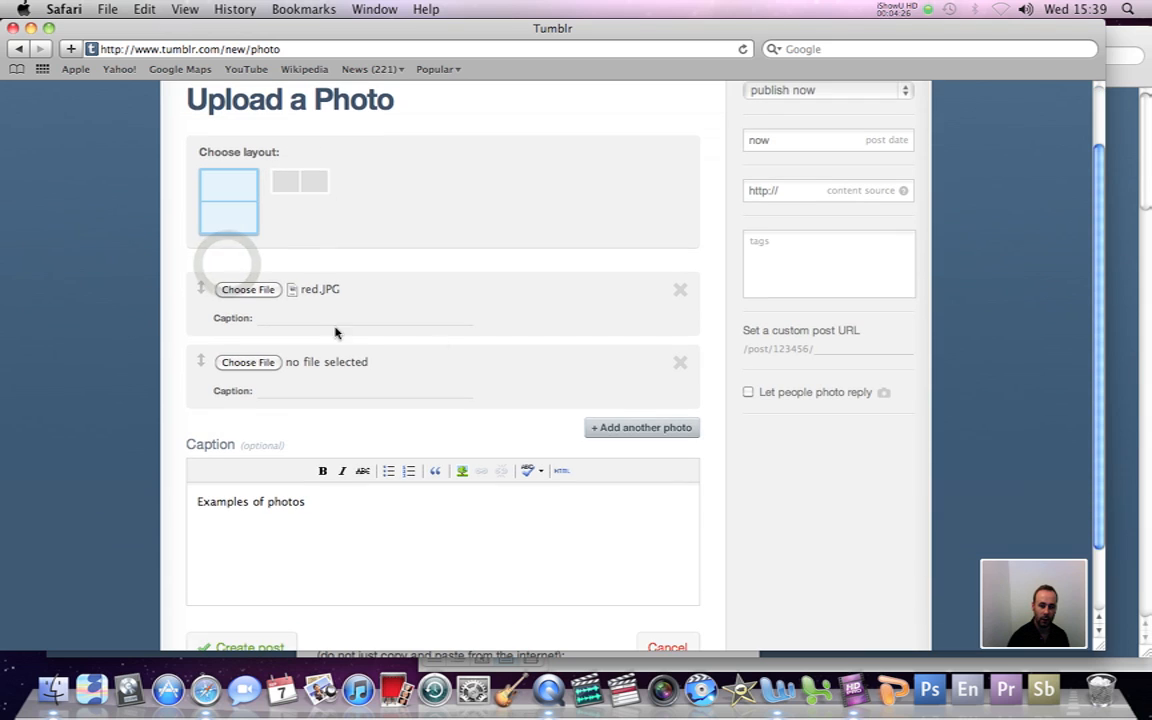
{"action": "left_click", "coordinate": [612, 433]}
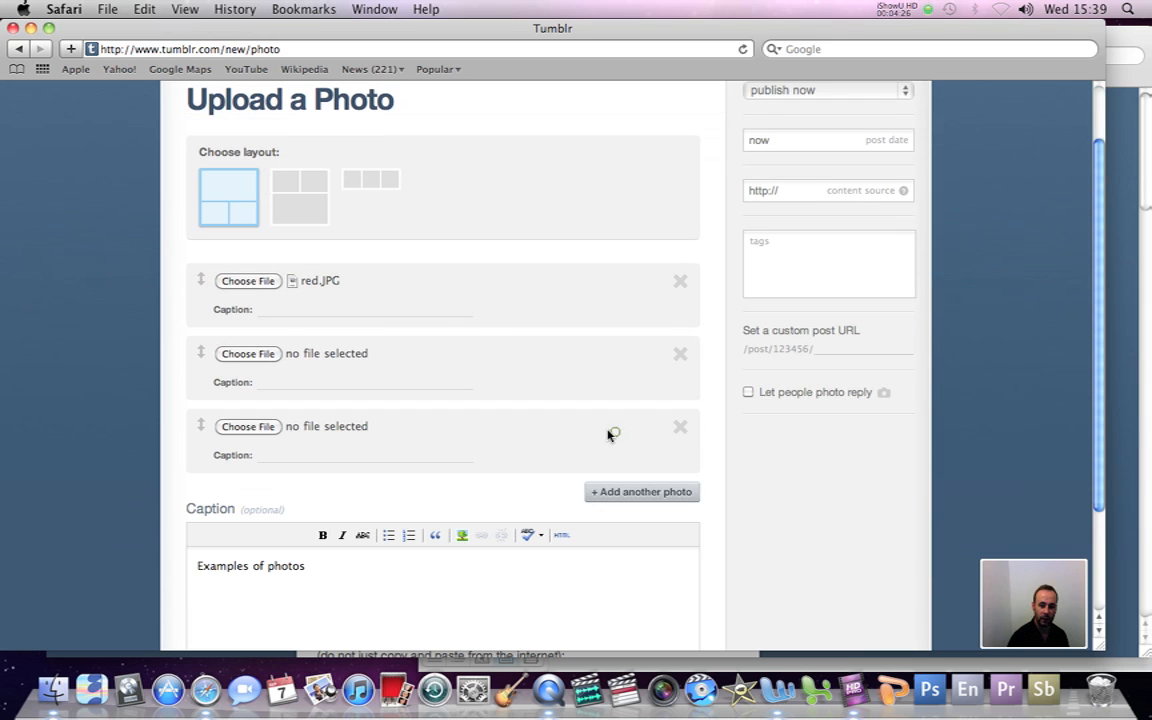
{"action": "left_click", "coordinate": [262, 354]}
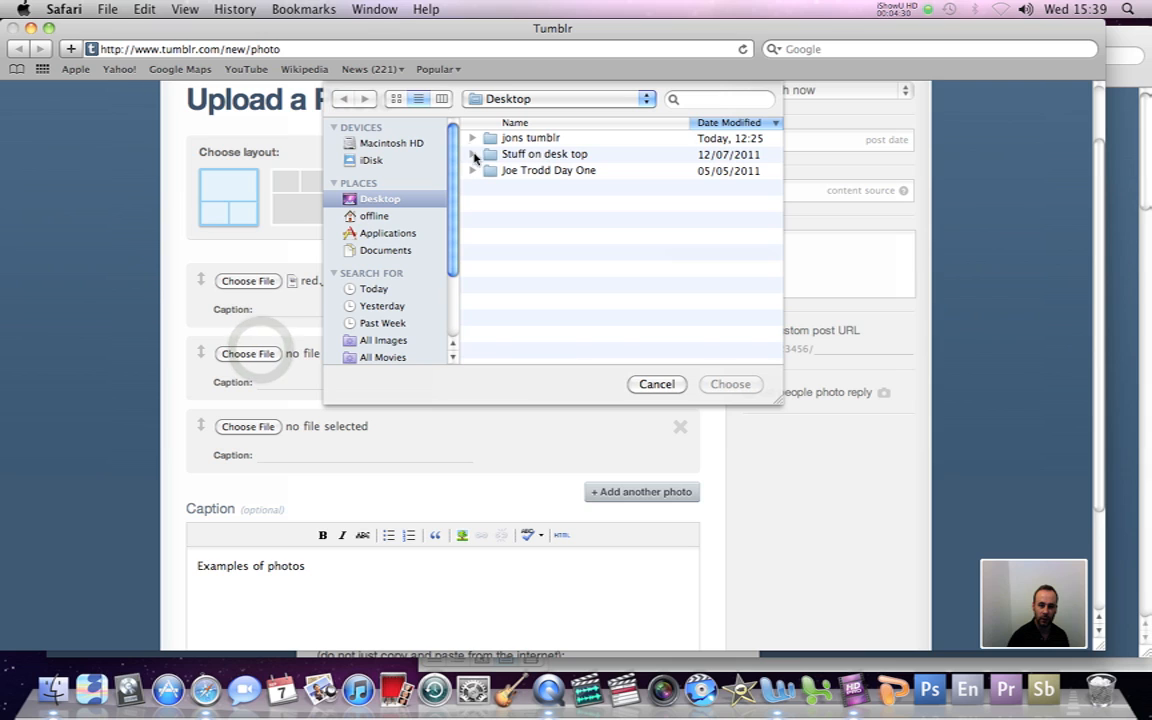
{"action": "left_click", "coordinate": [470, 138]}
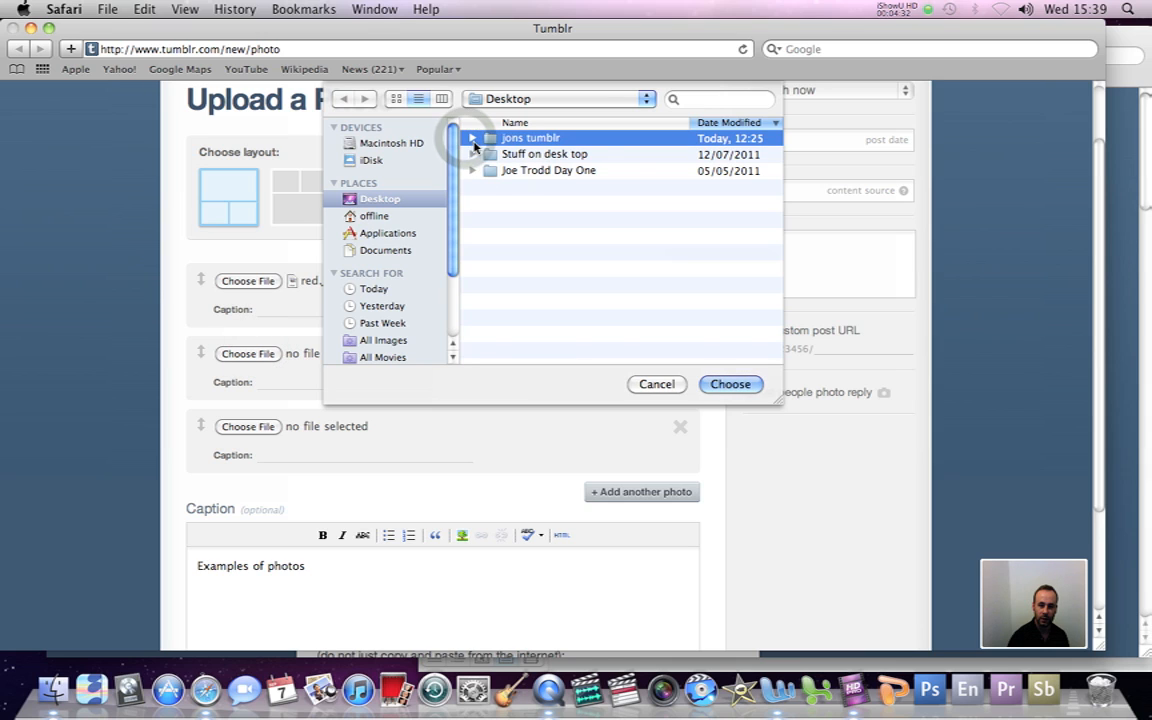
{"action": "left_click", "coordinate": [471, 138]}
{"action": "left_click", "coordinate": [530, 219]}
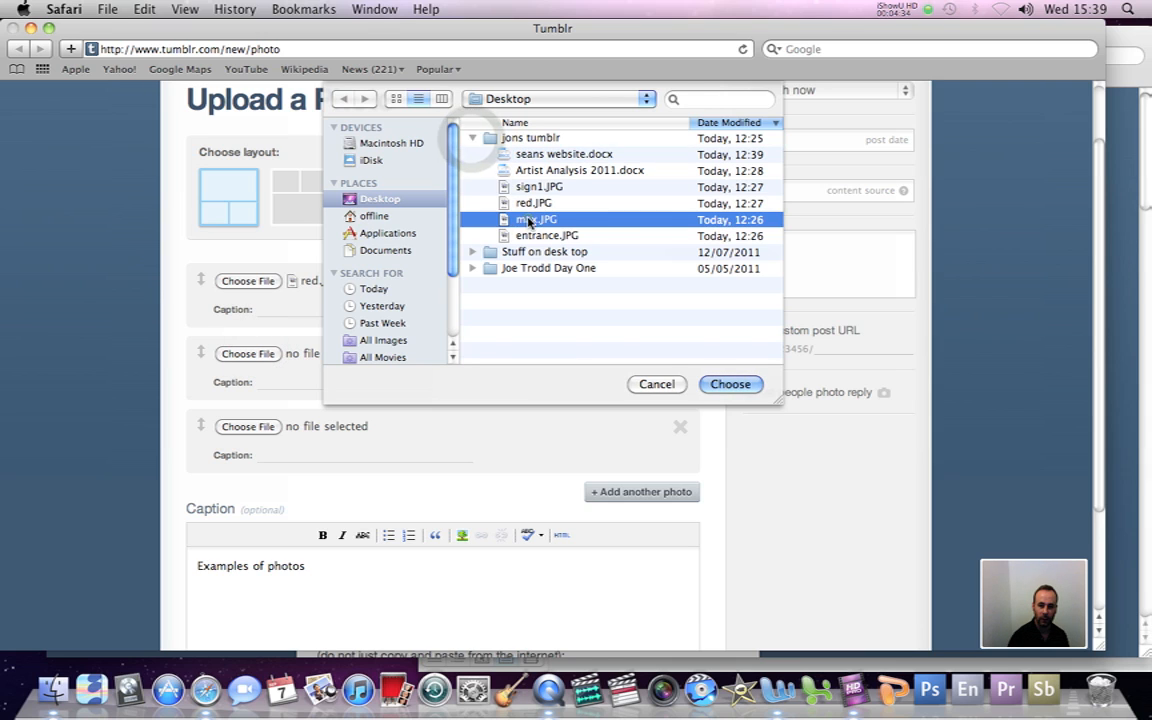
{"action": "left_click", "coordinate": [730, 384]}
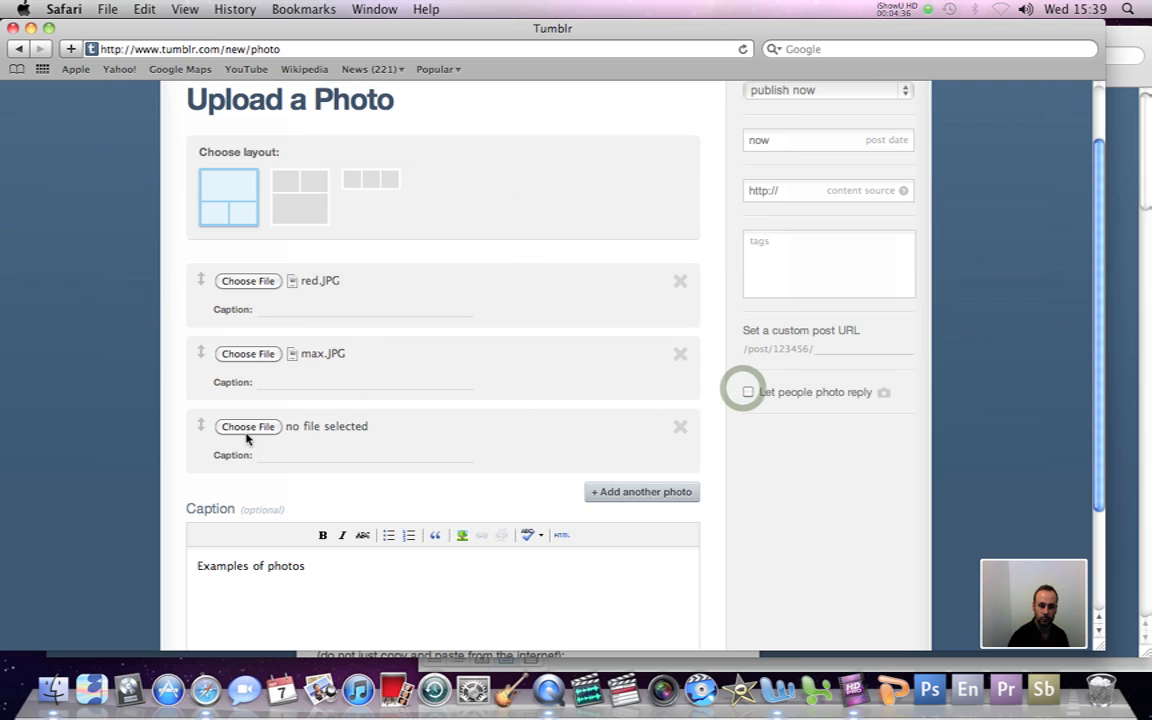
Step: Attach entrance.JPG to the third slot and publish the three-photo post
{"action": "left_click", "coordinate": [247, 427]}
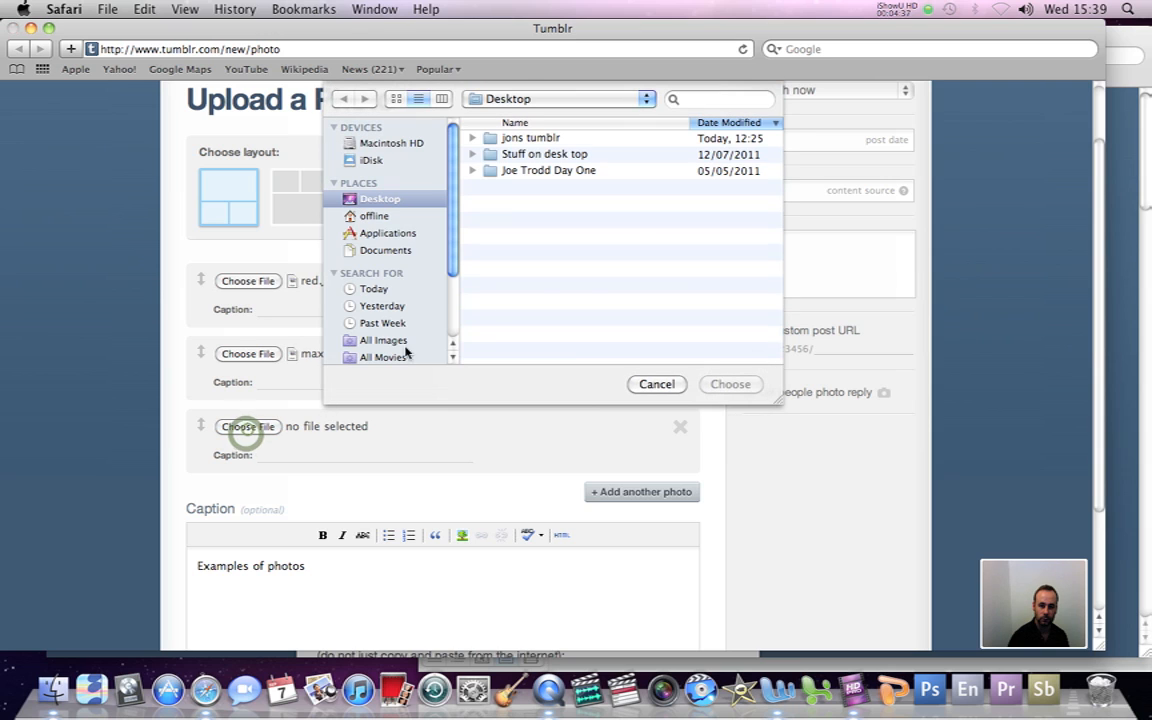
{"action": "left_click", "coordinate": [470, 138]}
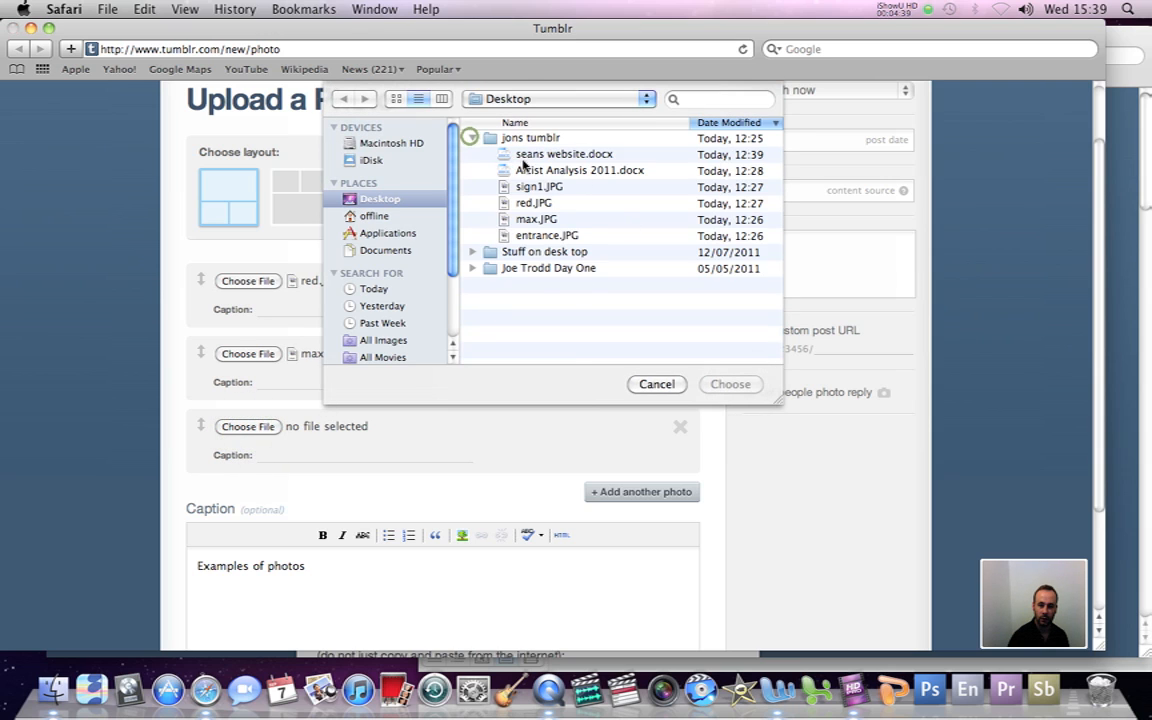
{"action": "left_click", "coordinate": [528, 235]}
{"action": "left_click", "coordinate": [729, 383]}
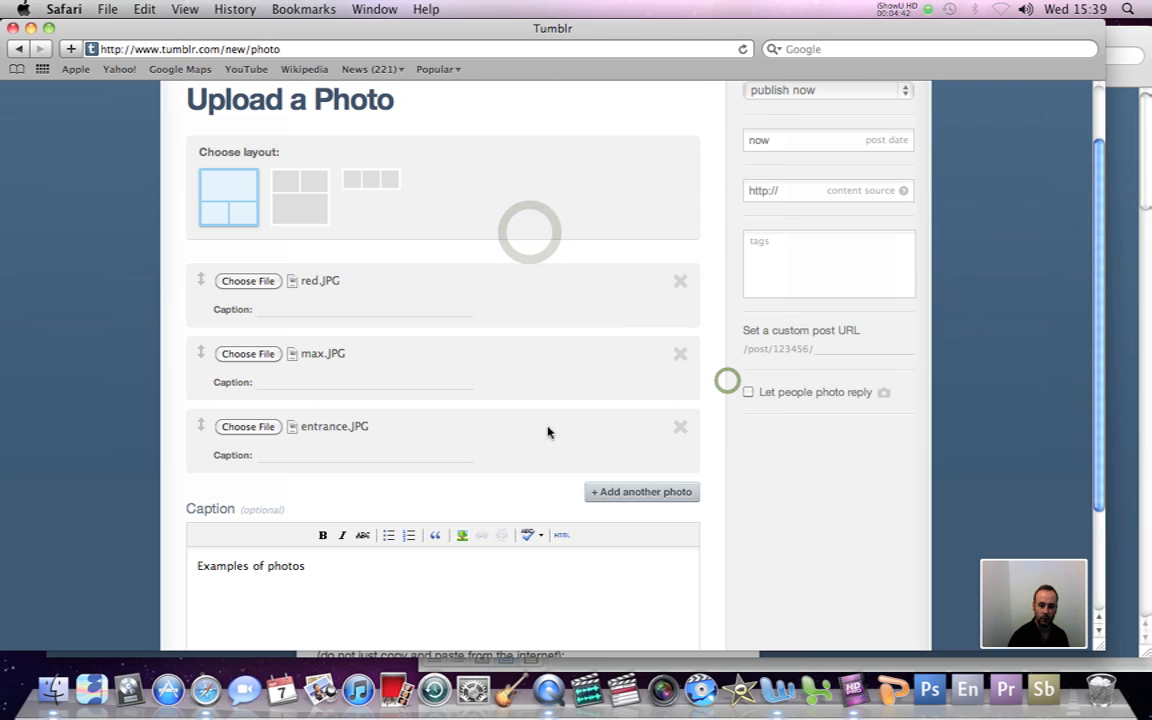
{"action": "scroll", "coordinate": [116, 406], "scroll_direction": "down", "scroll_amount": 3}
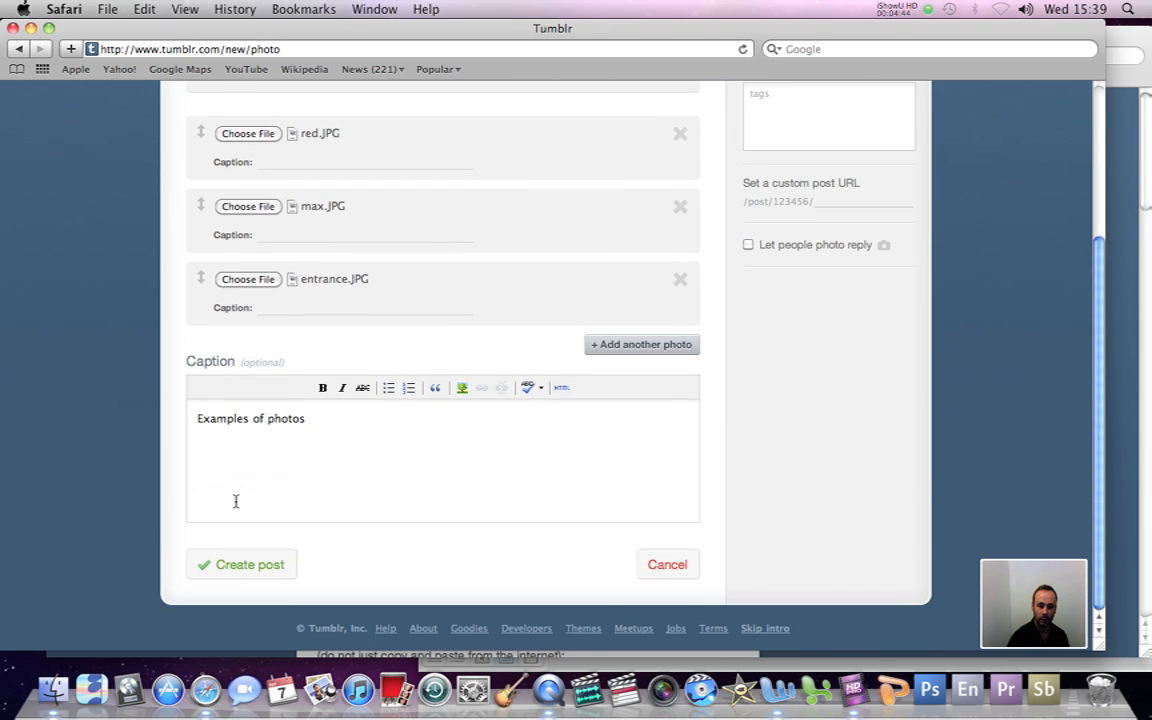
{"action": "left_click", "coordinate": [258, 562]}
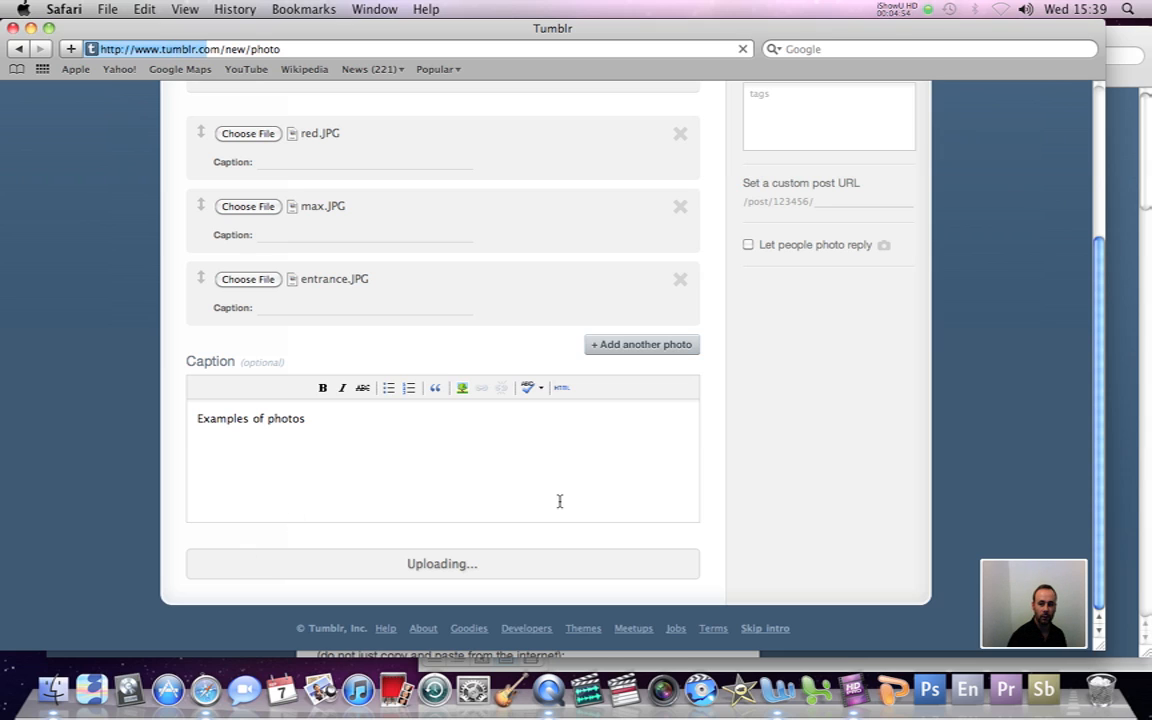
{"action": "left_click_drag", "start_coordinate": [1102, 473], "coordinate": [1098, 437]}
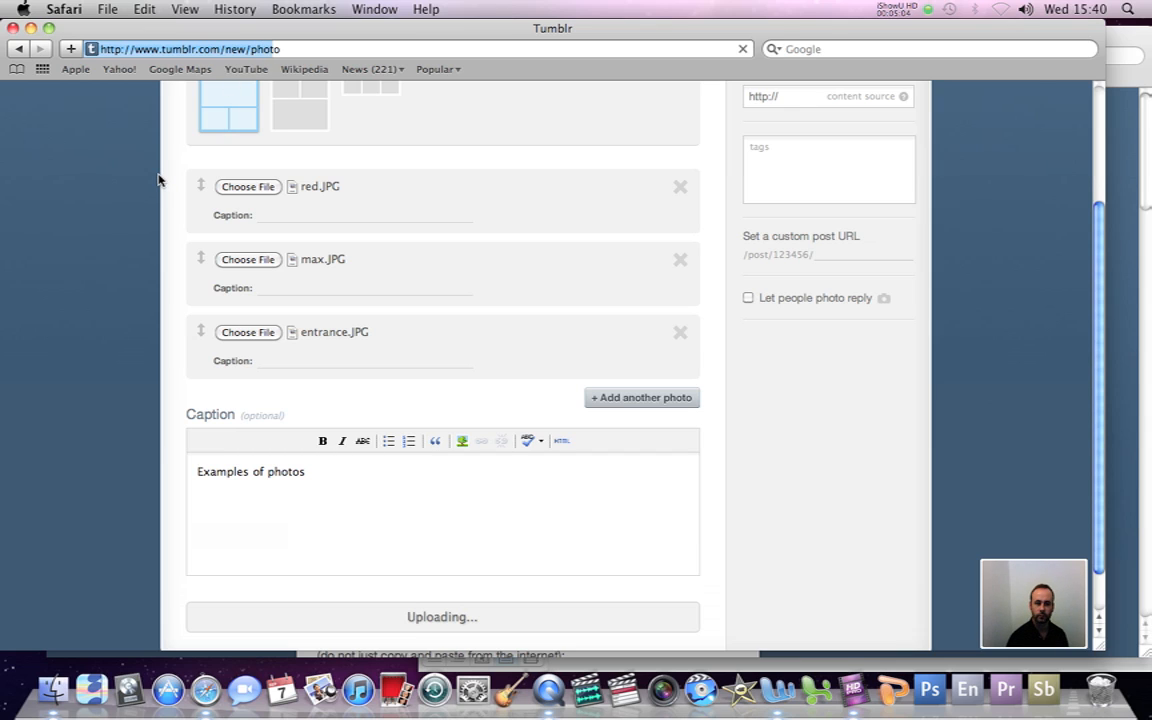
Step: Scroll through the published three-photo photoset now heading the dashboard
{"action": "left_click_drag", "start_coordinate": [1100, 255], "coordinate": [1097, 205]}
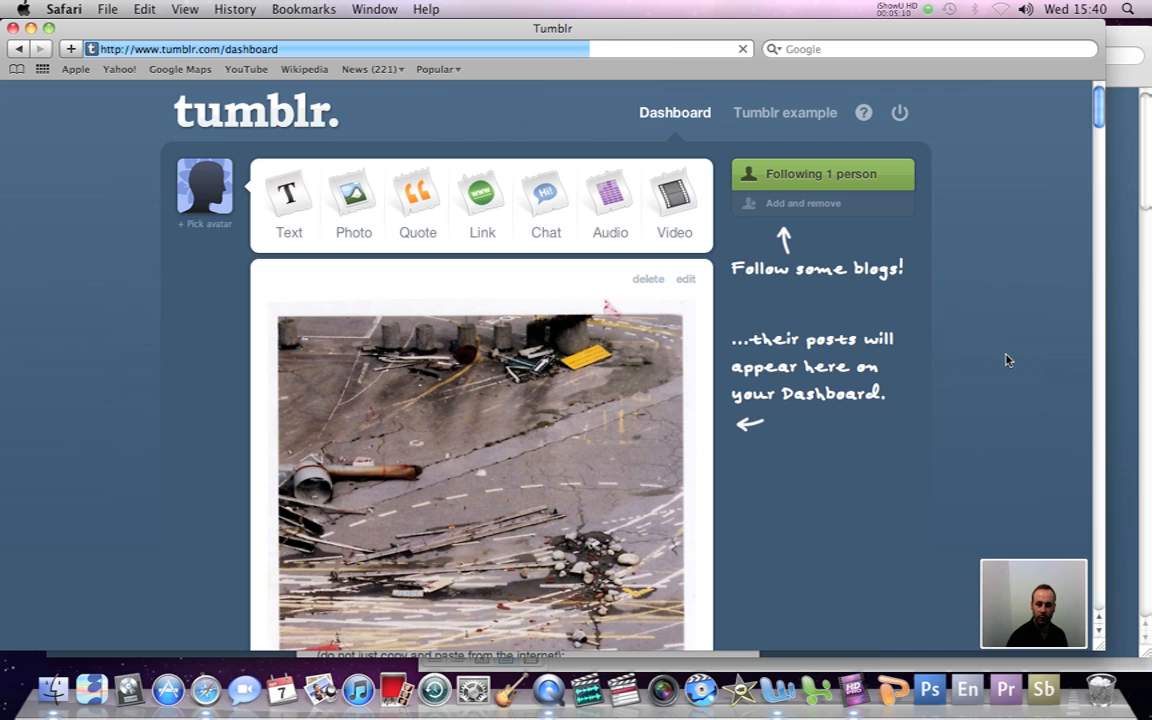
{"action": "scroll", "coordinate": [1008, 357], "scroll_direction": "down", "scroll_amount": 10}
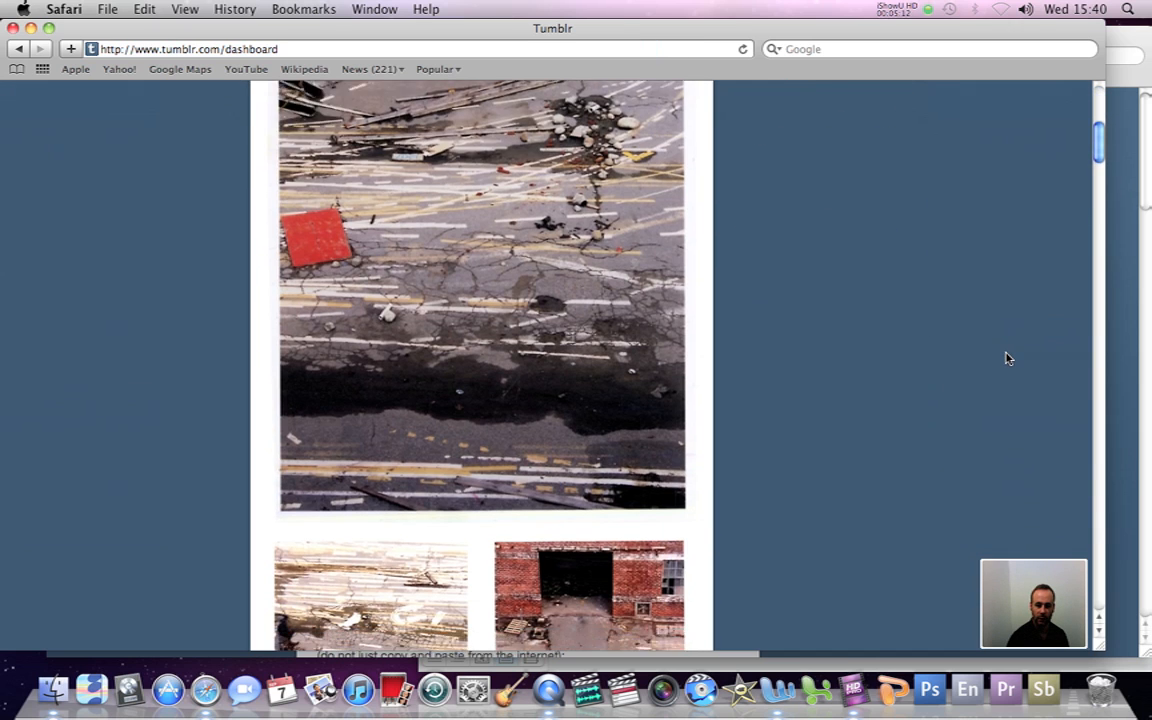
{"action": "scroll", "coordinate": [1008, 358], "scroll_direction": "down", "scroll_amount": 3}
{"action": "scroll", "coordinate": [1008, 358], "scroll_direction": "up", "scroll_amount": 10}
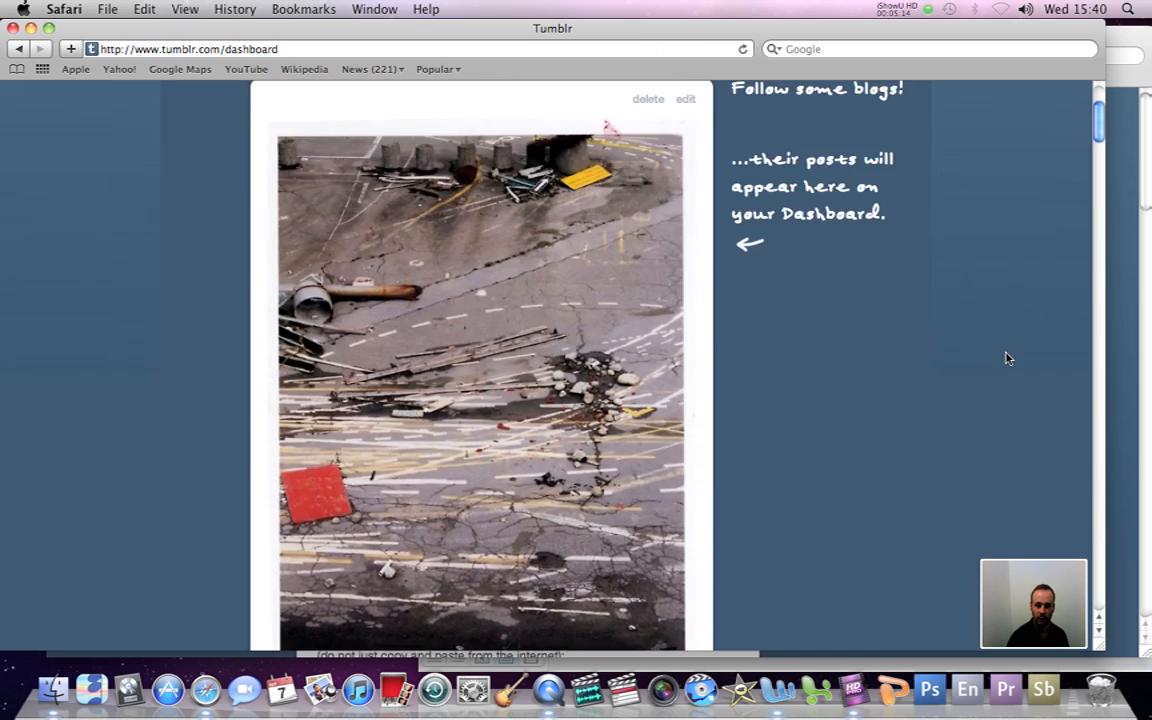
{"action": "left_click", "coordinate": [795, 113]}
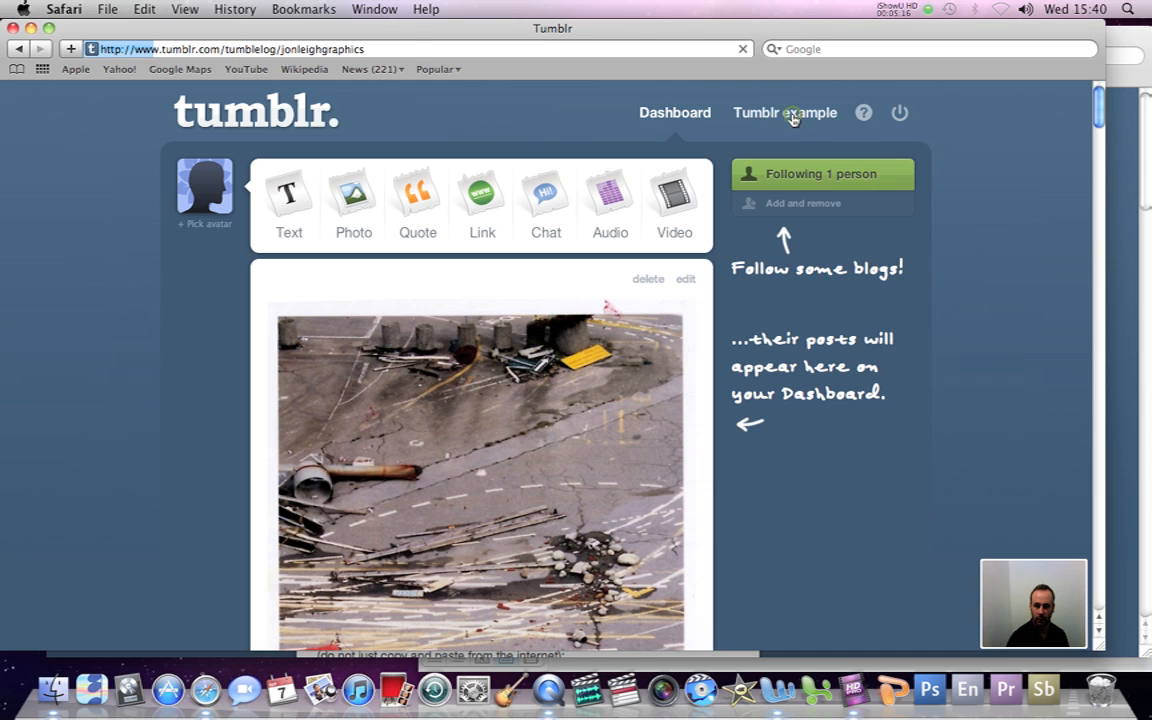
Step: Open the live Tumblr example blog and scroll through the new photo post
{"action": "left_click", "coordinate": [812, 188]}
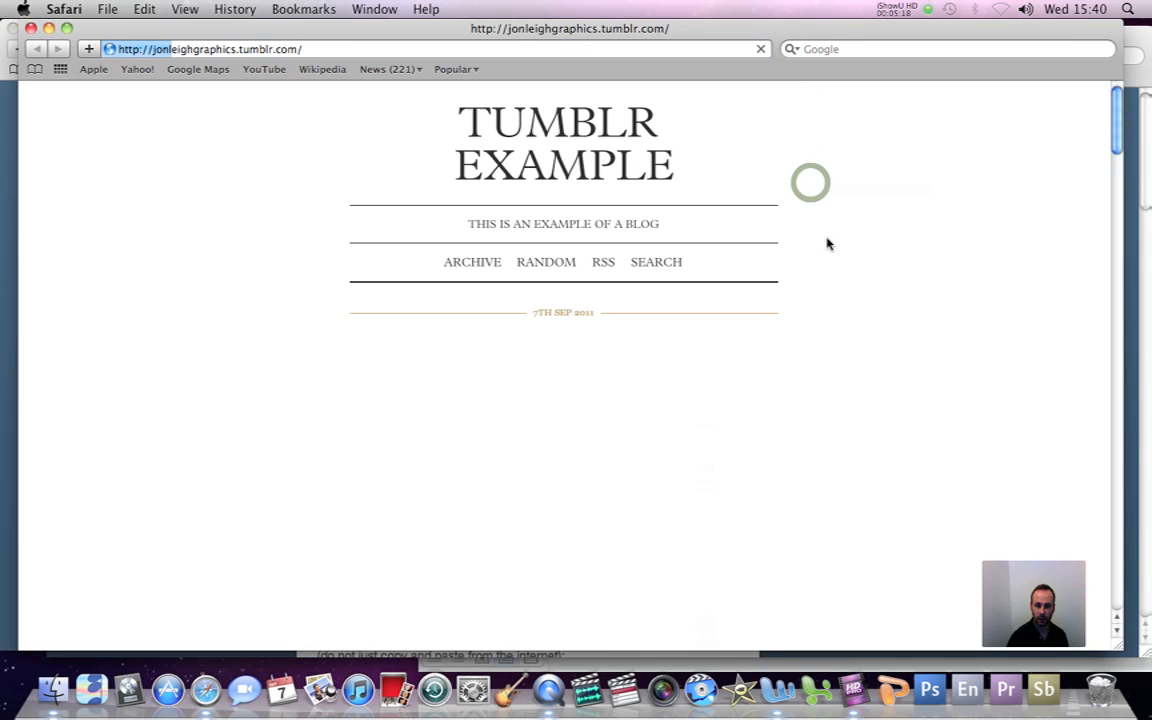
{"action": "scroll", "coordinate": [888, 328], "scroll_direction": "down", "scroll_amount": 3}
{"action": "scroll", "coordinate": [888, 330], "scroll_direction": "down", "scroll_amount": 8}
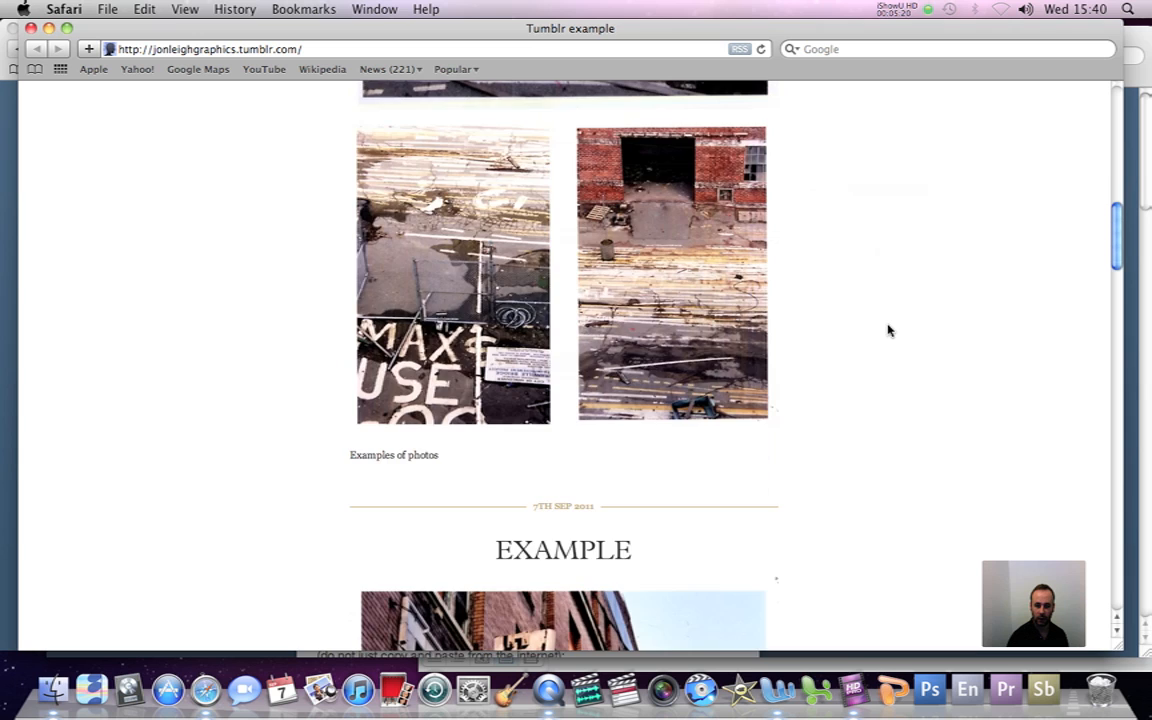
{"action": "scroll", "coordinate": [888, 330], "scroll_direction": "up", "scroll_amount": 3}
{"action": "scroll", "coordinate": [888, 330], "scroll_direction": "up", "scroll_amount": 5}
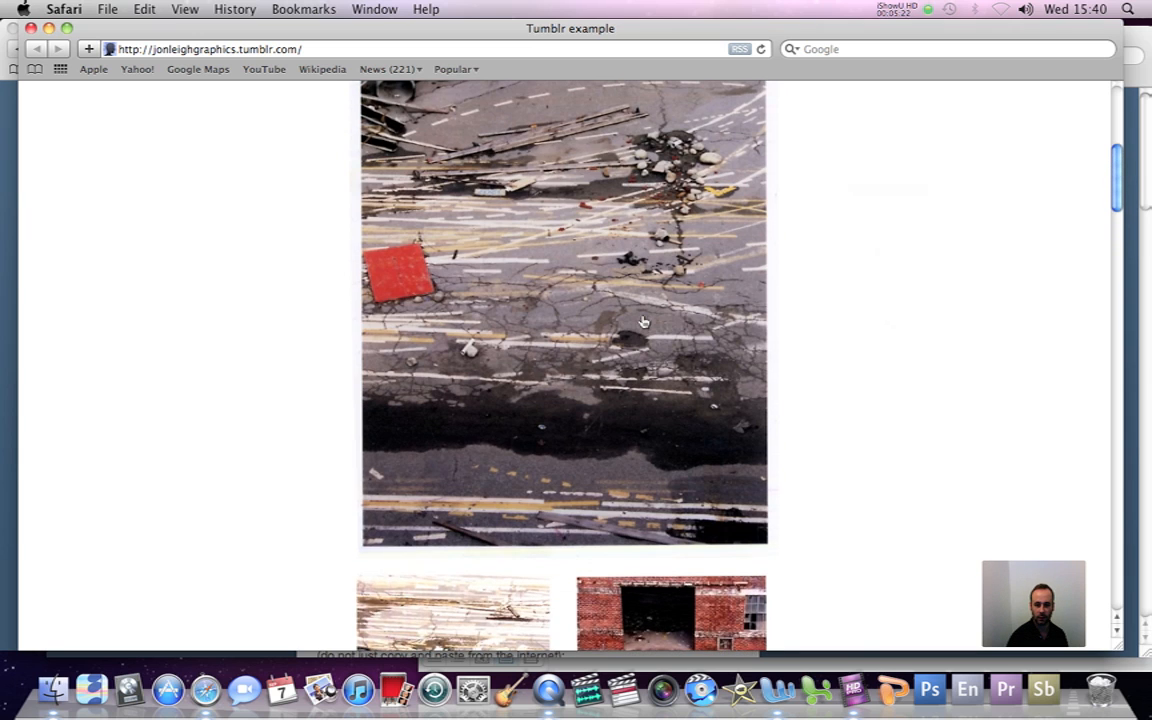
Step: Enlarge the street photo, advance to the next photo in the set, then return to the dashboard
{"action": "left_click", "coordinate": [619, 322]}
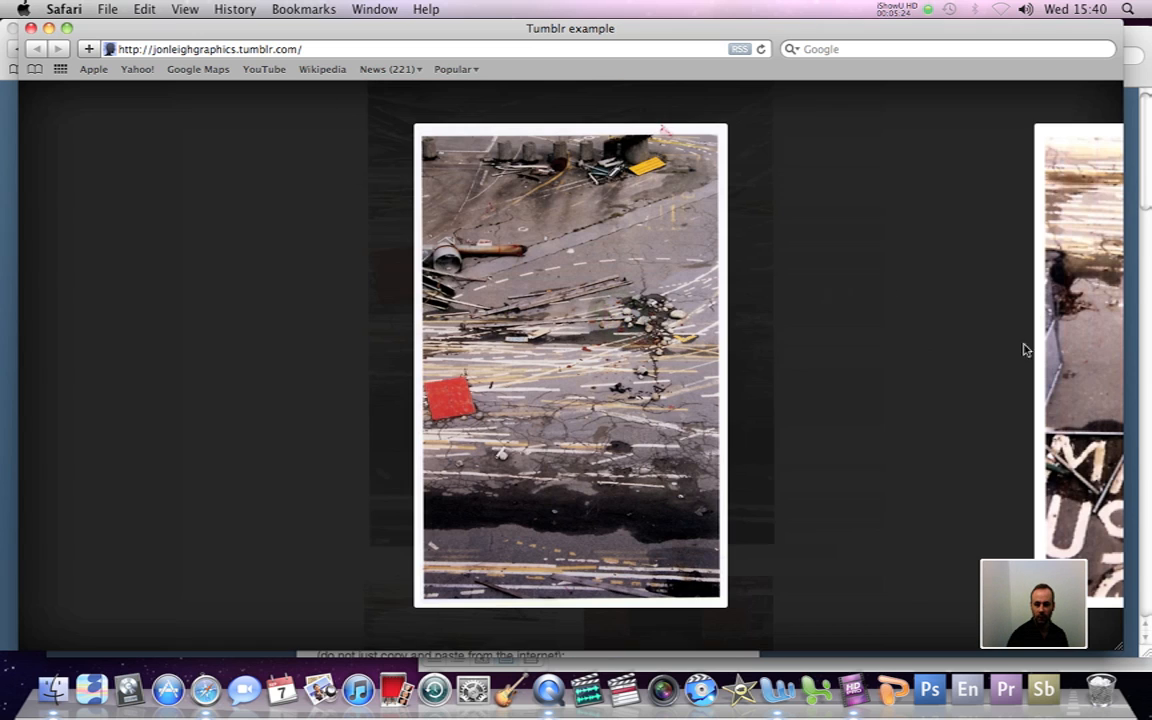
{"action": "left_click", "coordinate": [880, 376]}
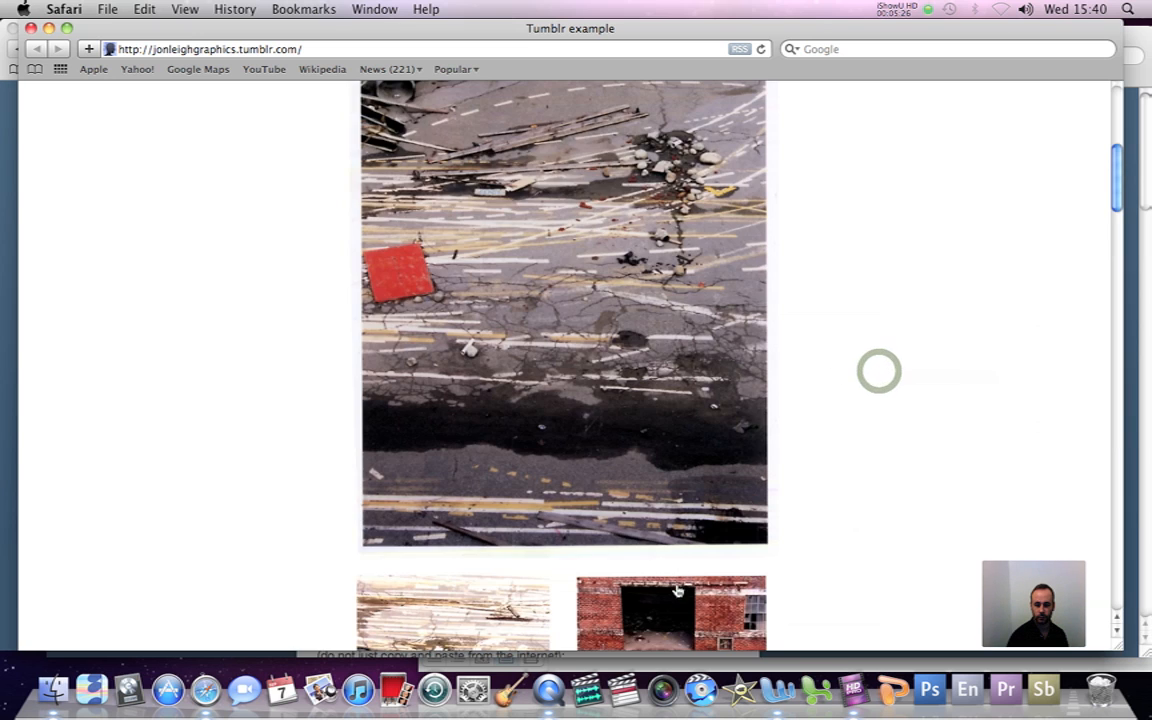
{"action": "left_click", "coordinate": [624, 464]}
{"action": "left_click", "coordinate": [668, 301]}
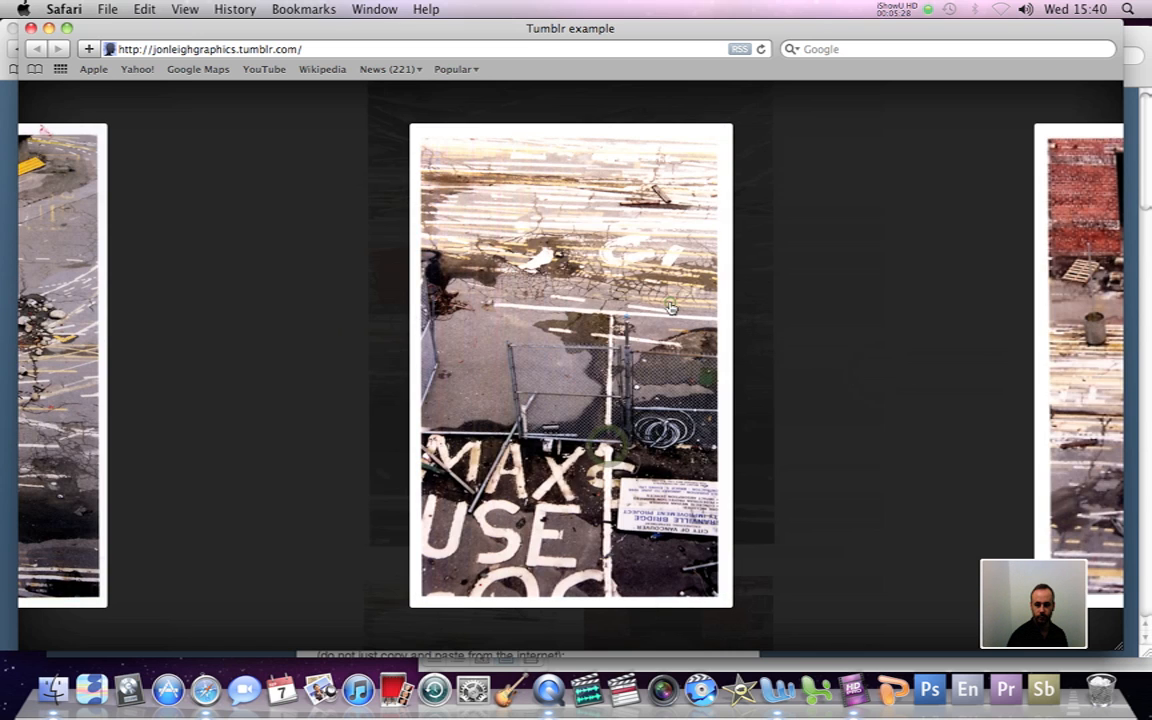
{"action": "key", "text": "Escape"}
{"action": "scroll", "coordinate": [818, 225], "scroll_direction": "up", "scroll_amount": 15}
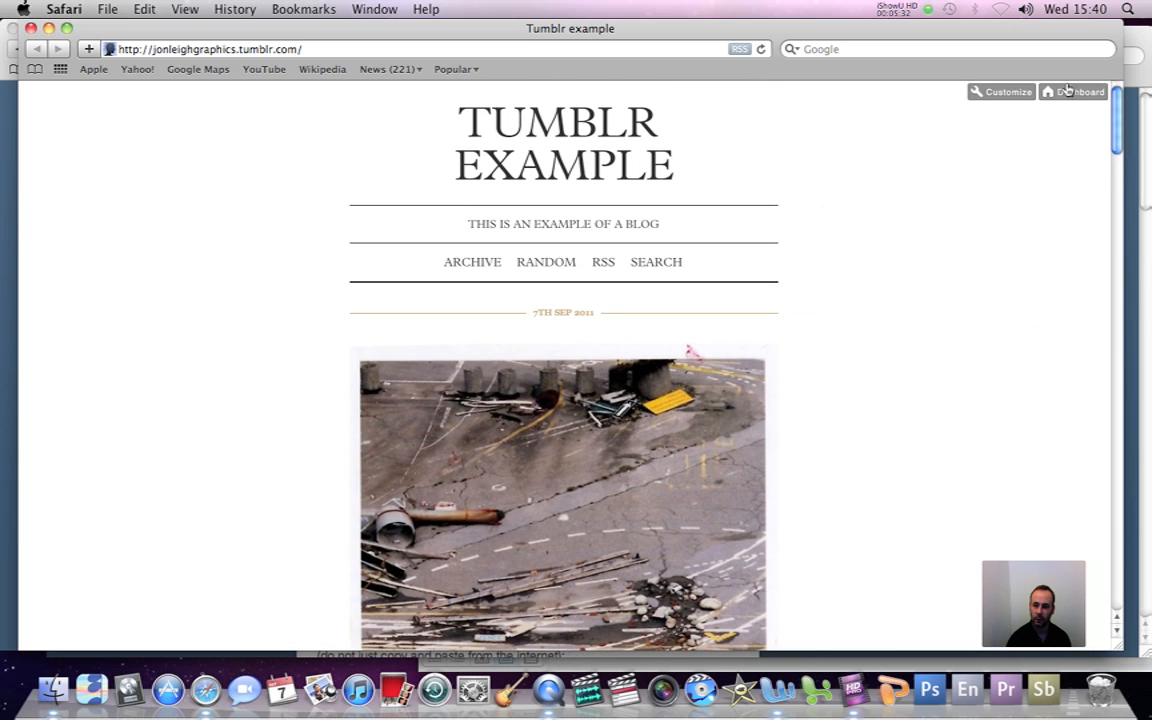
{"action": "left_click", "coordinate": [1068, 92]}
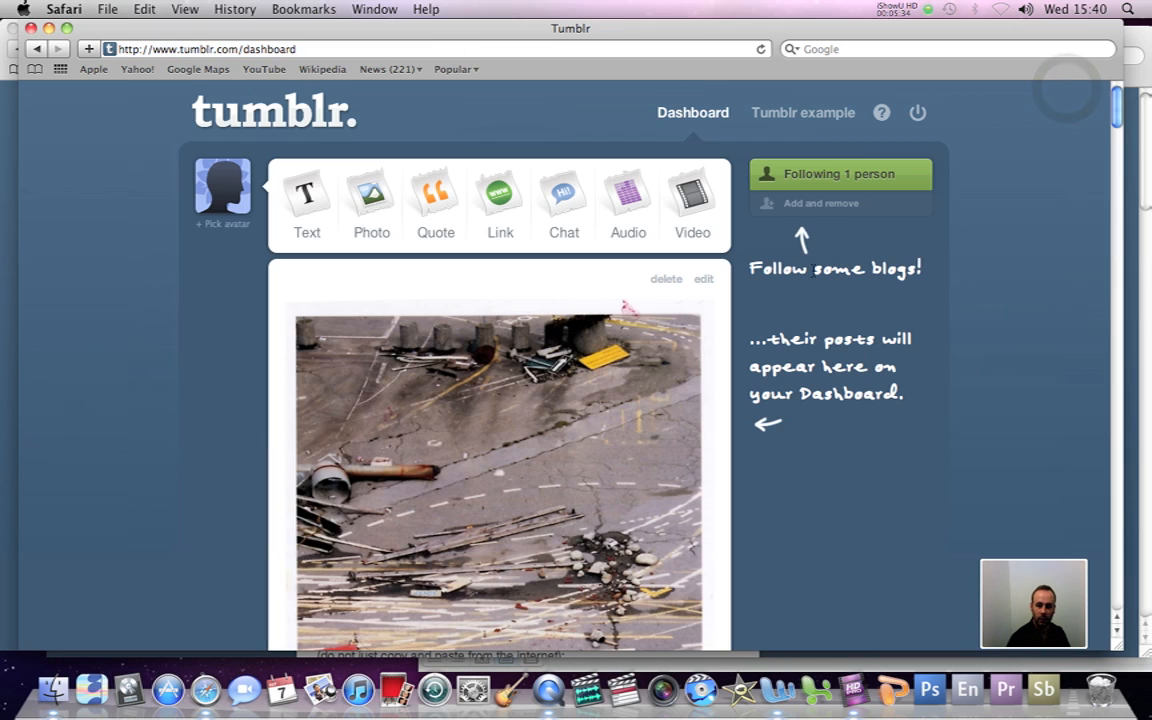
Step: Change the photoset post to a three-across layout and save the change
{"action": "left_click", "coordinate": [805, 112]}
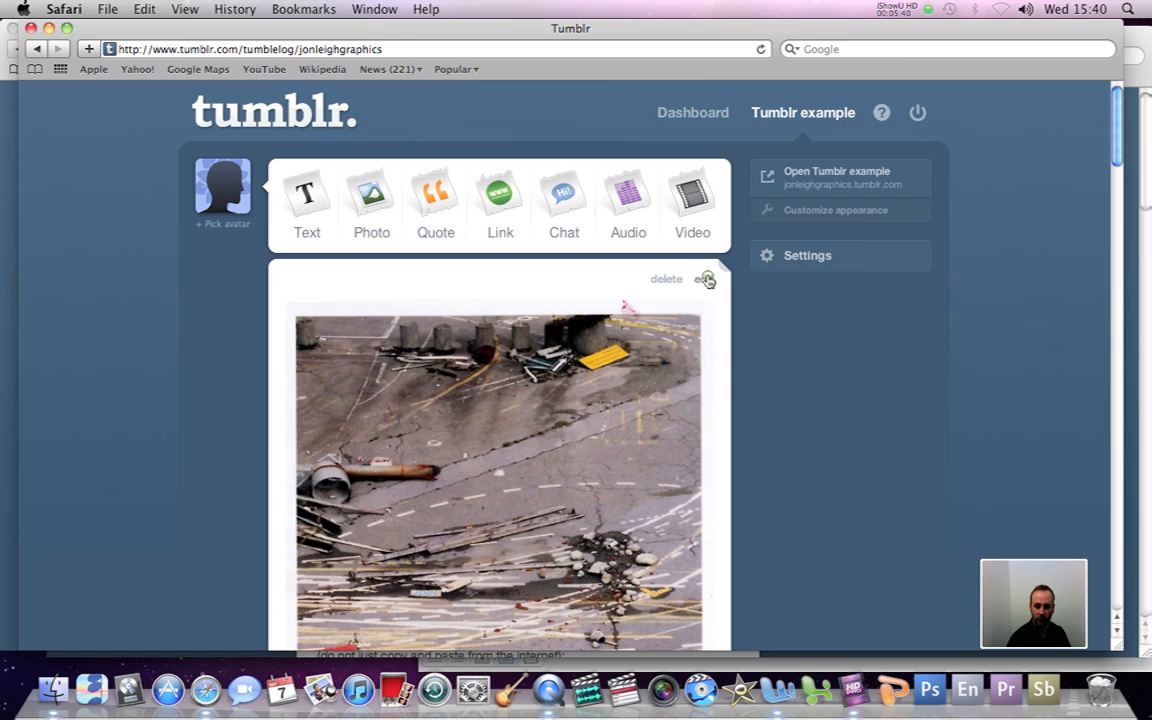
{"action": "left_click", "coordinate": [706, 281]}
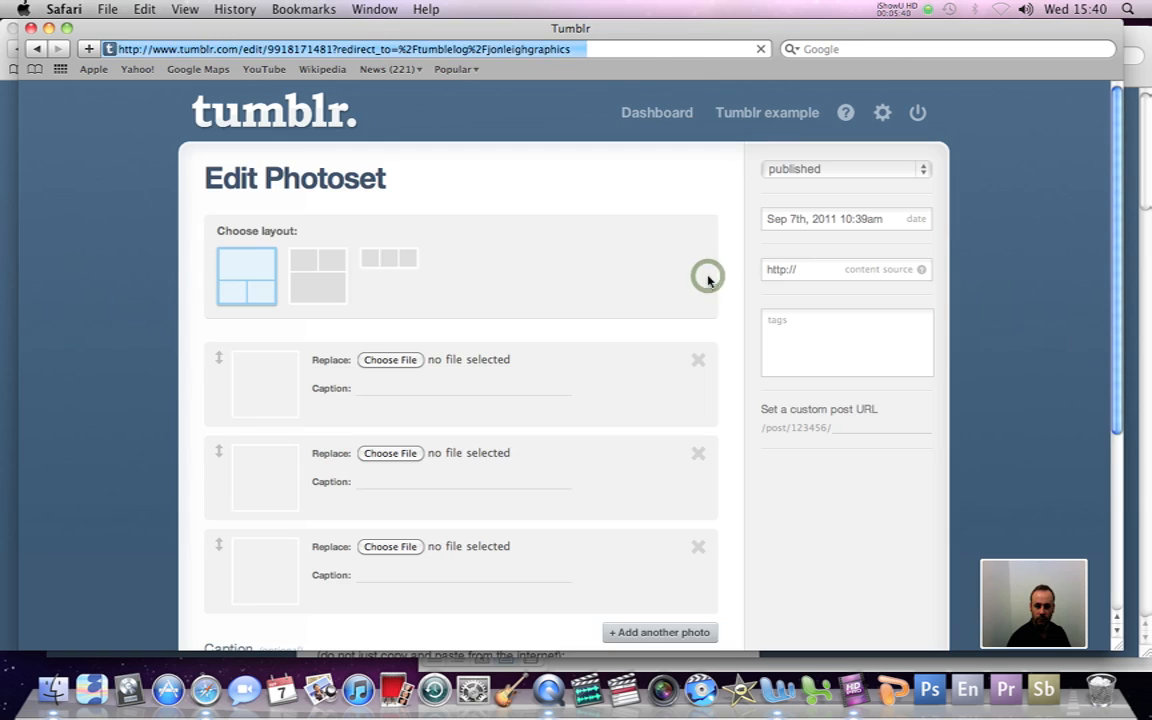
{"action": "left_click", "coordinate": [380, 263]}
{"action": "scroll", "coordinate": [112, 335], "scroll_direction": "down", "scroll_amount": 5}
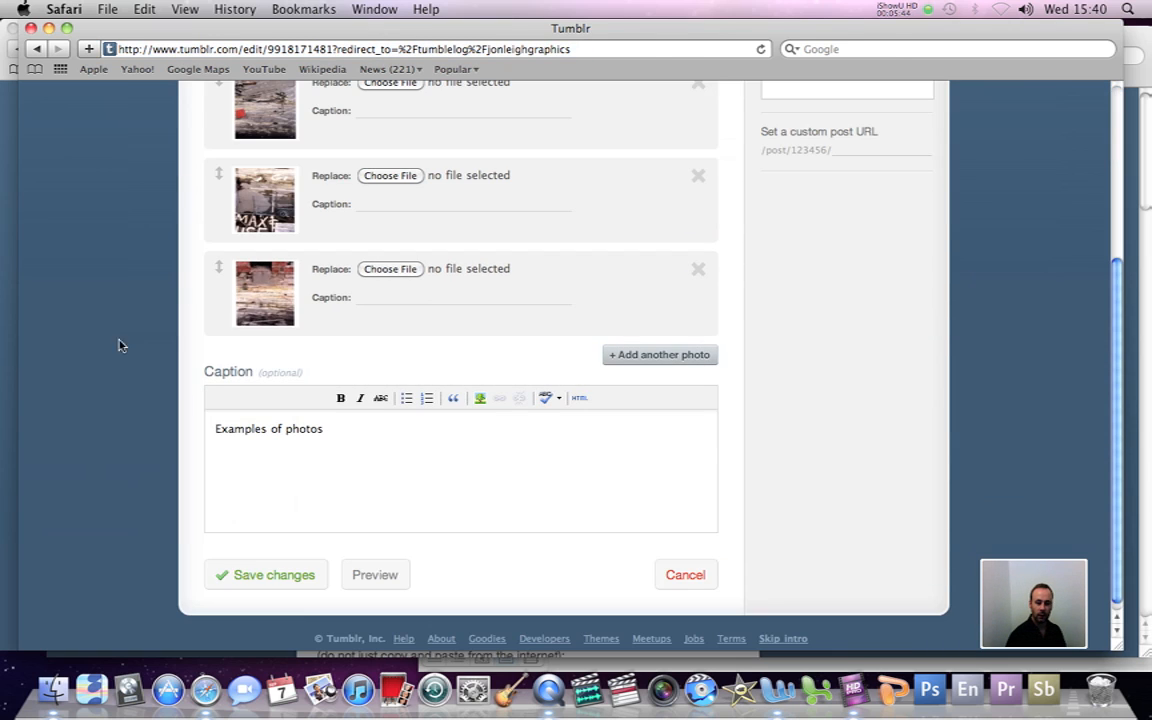
{"action": "left_click", "coordinate": [279, 574]}
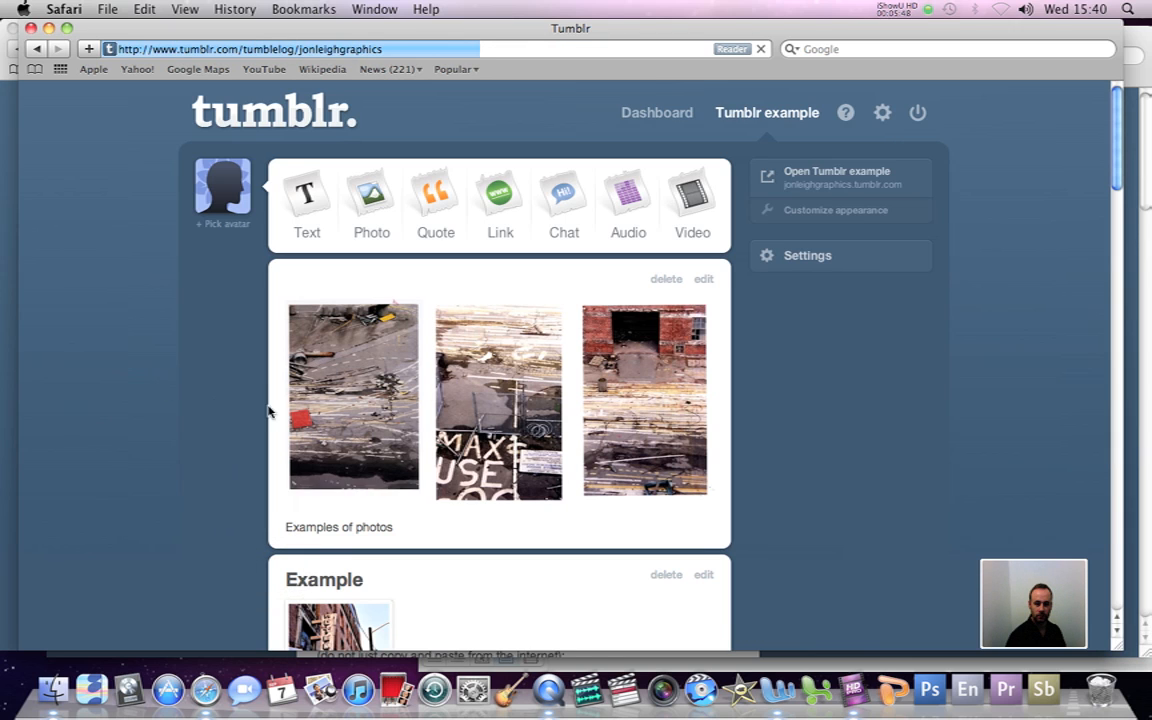
{"action": "left_click", "coordinate": [812, 173]}
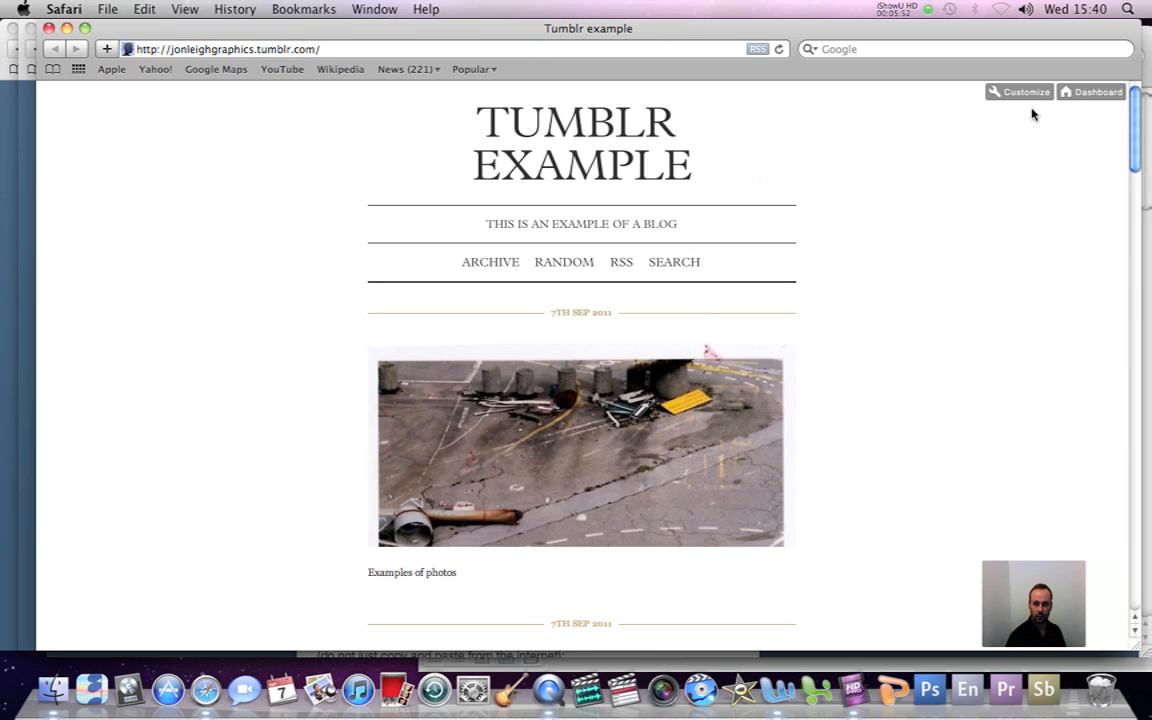
Step: Reload the blog, reopen the live Tumblr example blog, and view the photoset's first photo enlarged
{"action": "left_click", "coordinate": [778, 49]}
{"action": "left_click", "coordinate": [1075, 92]}
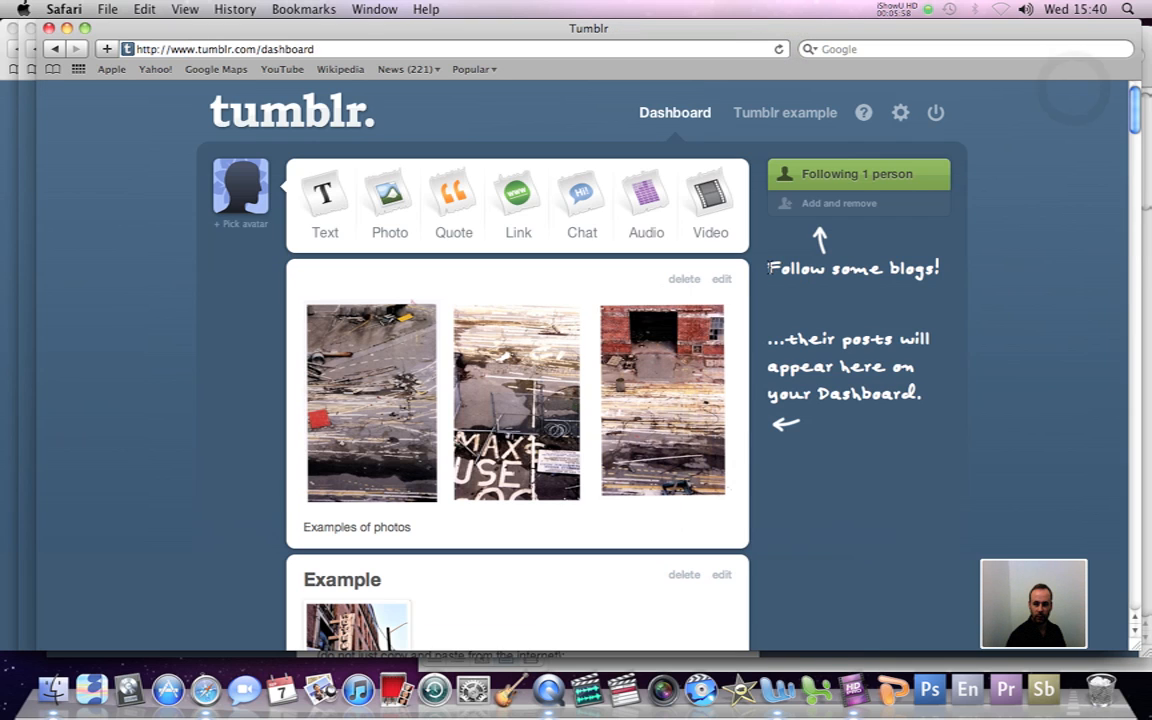
{"action": "left_click", "coordinate": [812, 116]}
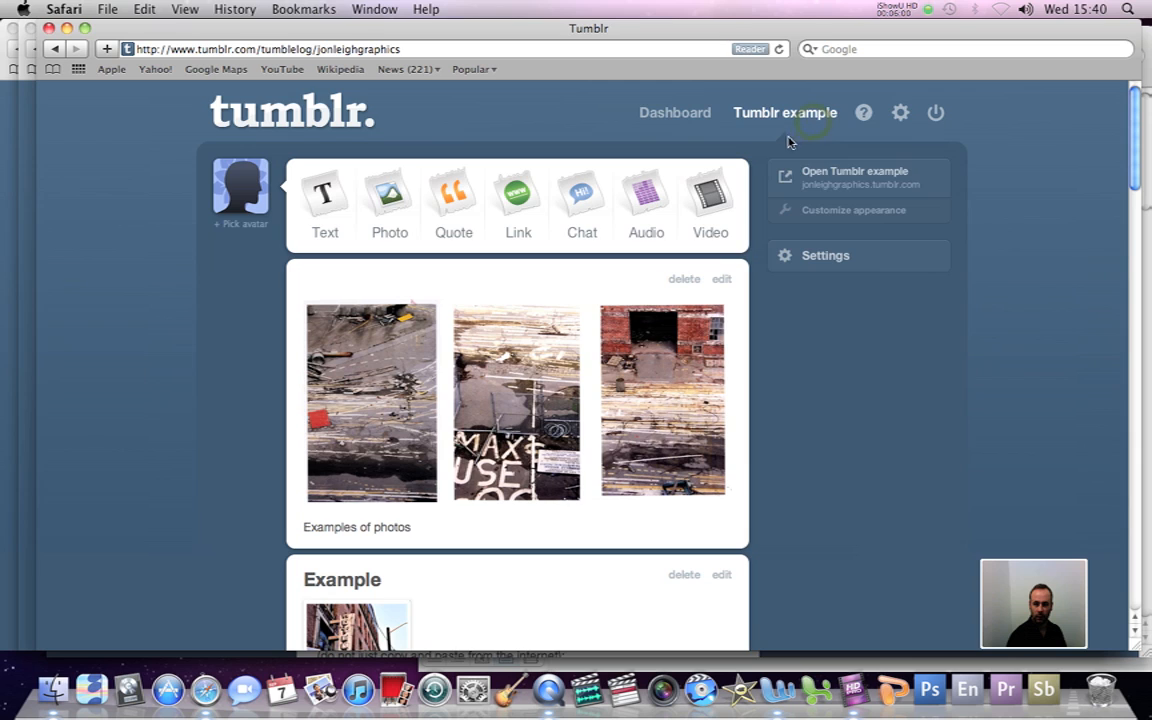
{"action": "left_click", "coordinate": [833, 183]}
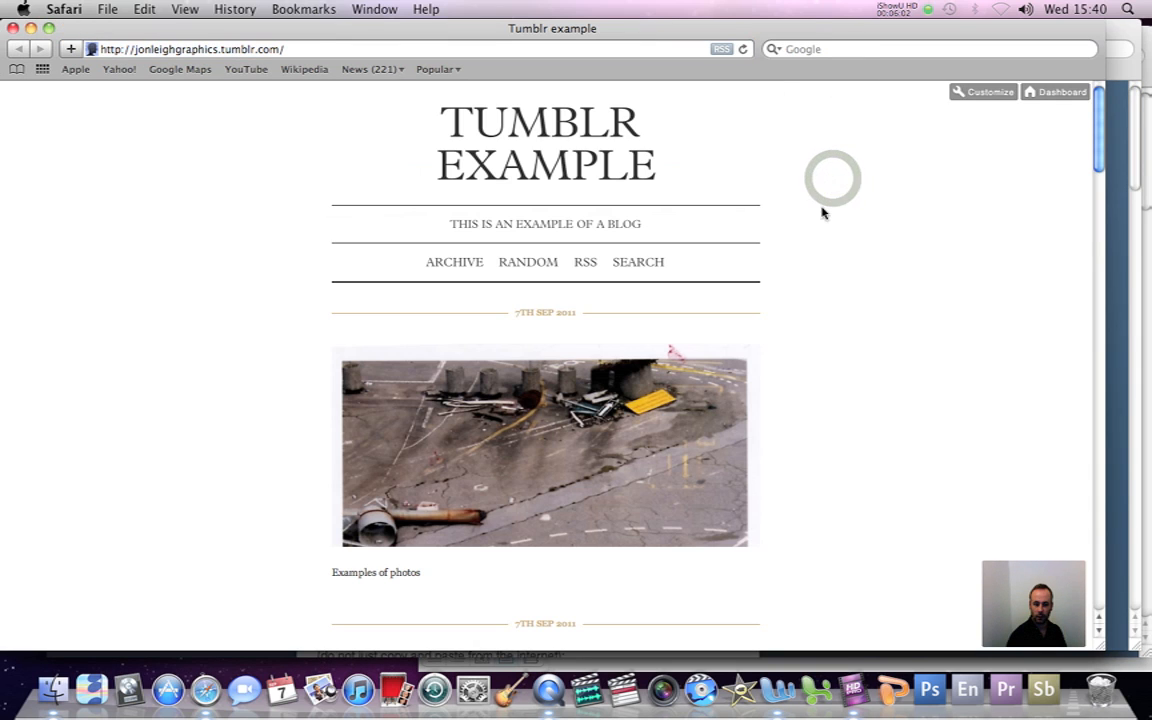
{"action": "left_click", "coordinate": [596, 467]}
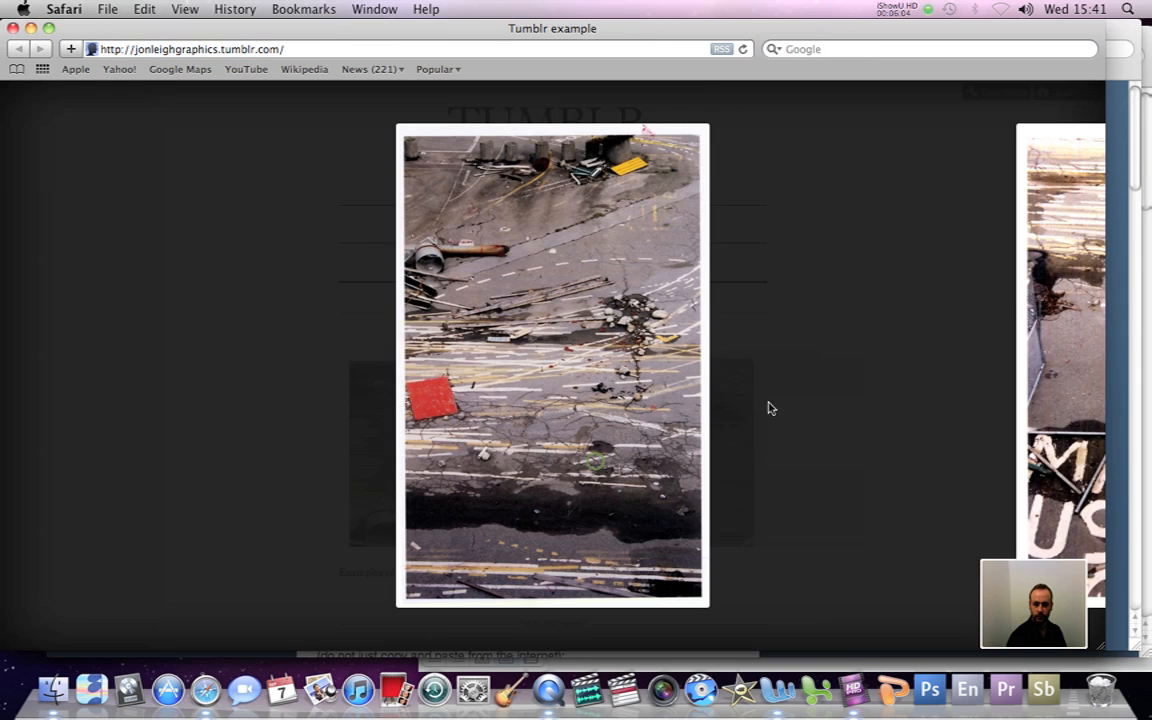
{"action": "left_click", "coordinate": [880, 354]}
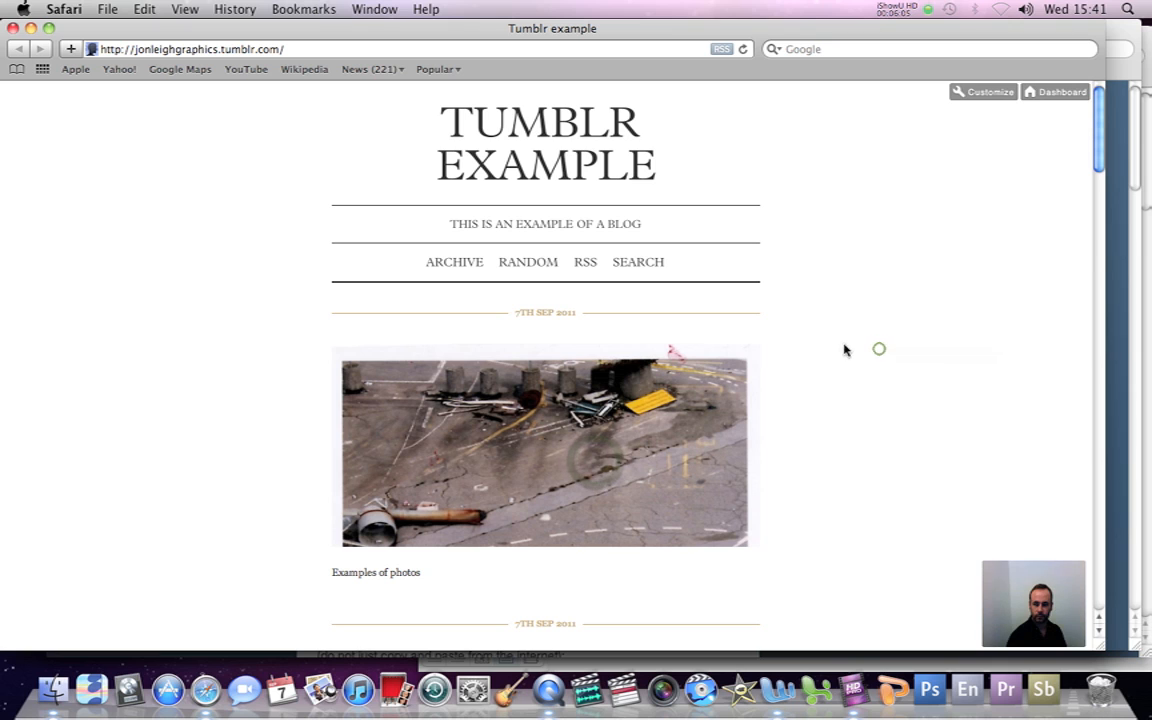
Step: Scroll through the live blog's posts again, then return to the dashboard to begin a link post
{"action": "left_click", "coordinate": [1055, 91]}
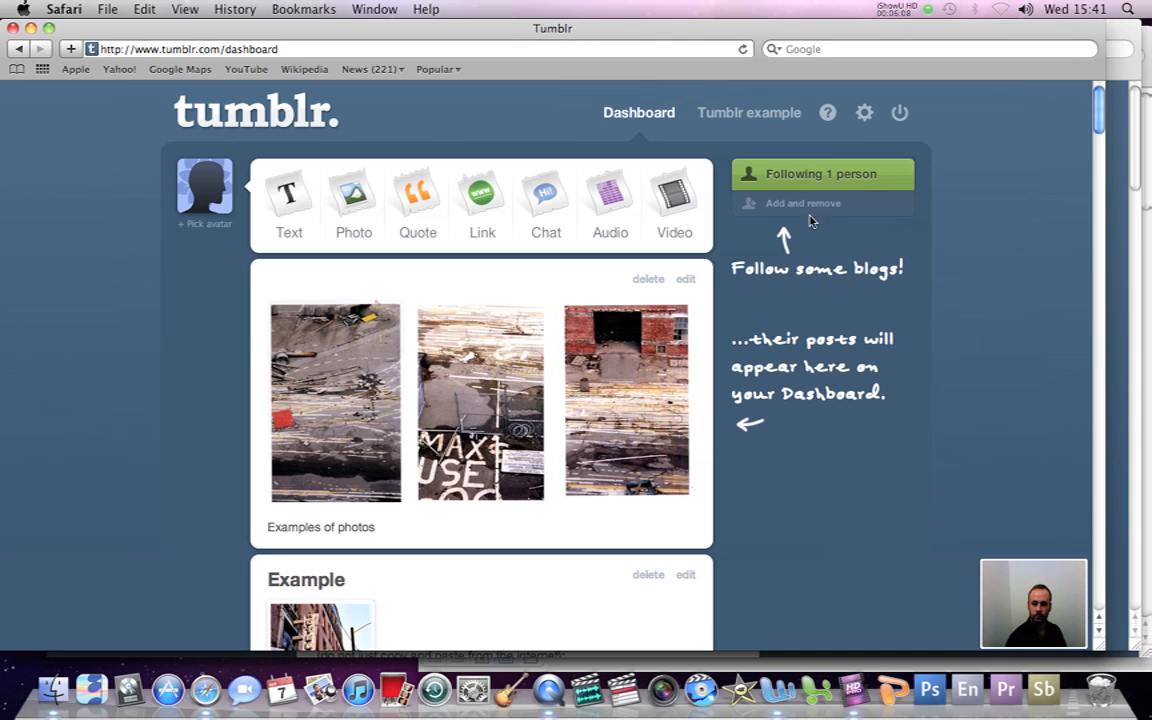
{"action": "scroll", "coordinate": [787, 134], "scroll_direction": "down", "scroll_amount": 2}
{"action": "scroll", "coordinate": [787, 134], "scroll_direction": "up", "scroll_amount": 2}
{"action": "left_click", "coordinate": [770, 114]}
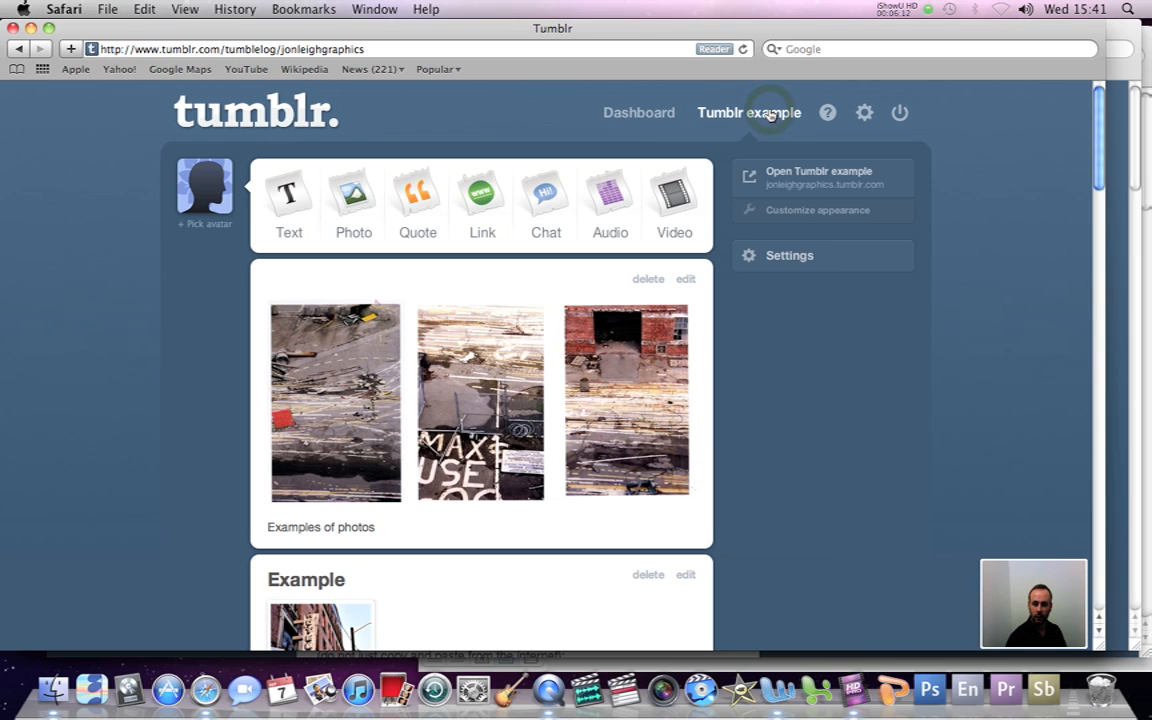
{"action": "left_click", "coordinate": [810, 171]}
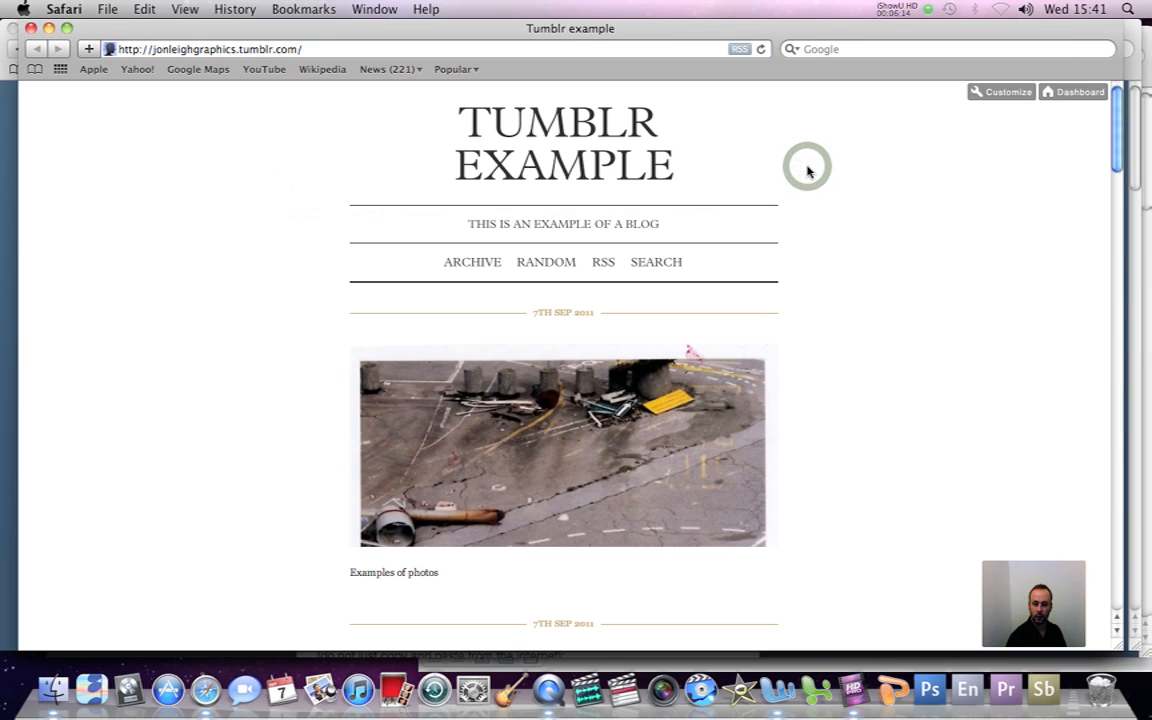
{"action": "scroll", "coordinate": [762, 405], "scroll_direction": "down", "scroll_amount": 5}
{"action": "scroll", "coordinate": [762, 405], "scroll_direction": "up", "scroll_amount": 1}
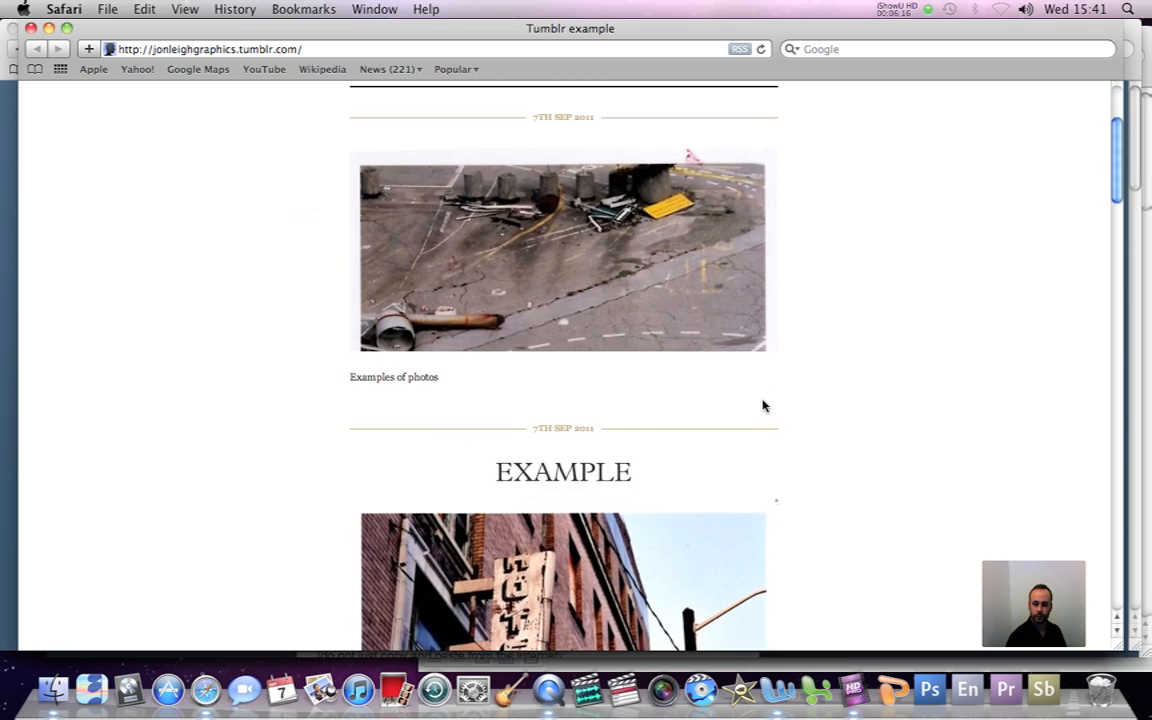
{"action": "scroll", "coordinate": [762, 405], "scroll_direction": "down", "scroll_amount": 6}
{"action": "scroll", "coordinate": [762, 405], "scroll_direction": "down", "scroll_amount": 2}
{"action": "scroll", "coordinate": [761, 404], "scroll_direction": "up", "scroll_amount": 7}
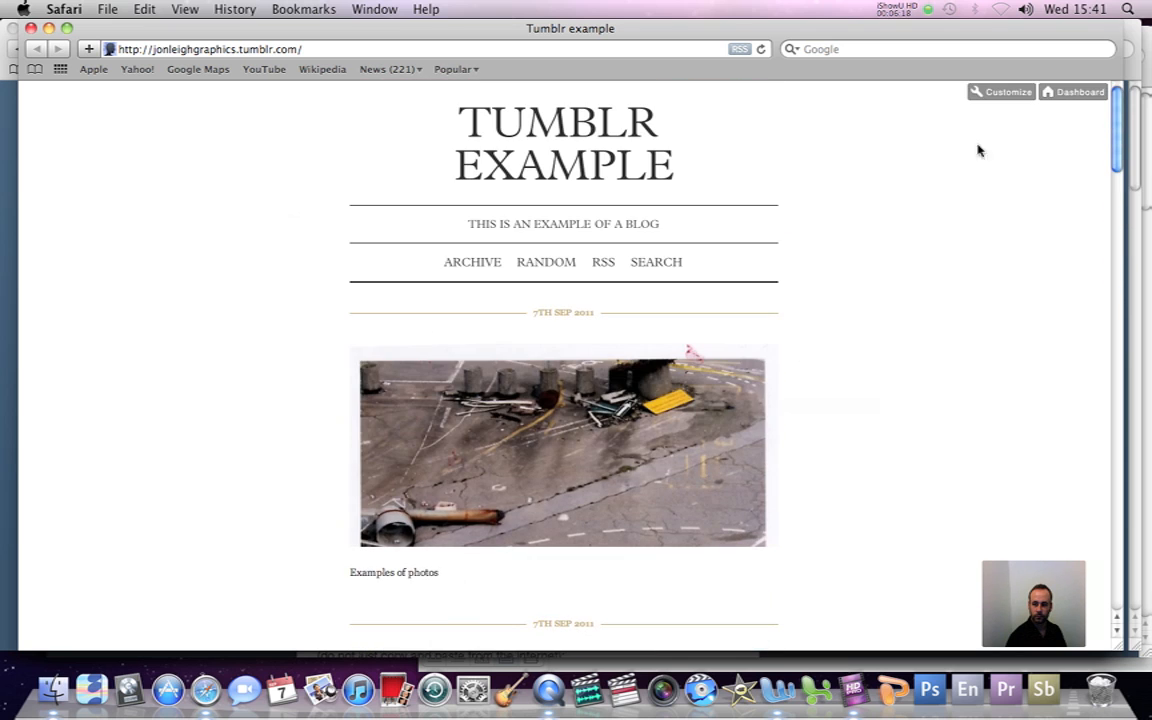
{"action": "left_click", "coordinate": [1065, 93]}
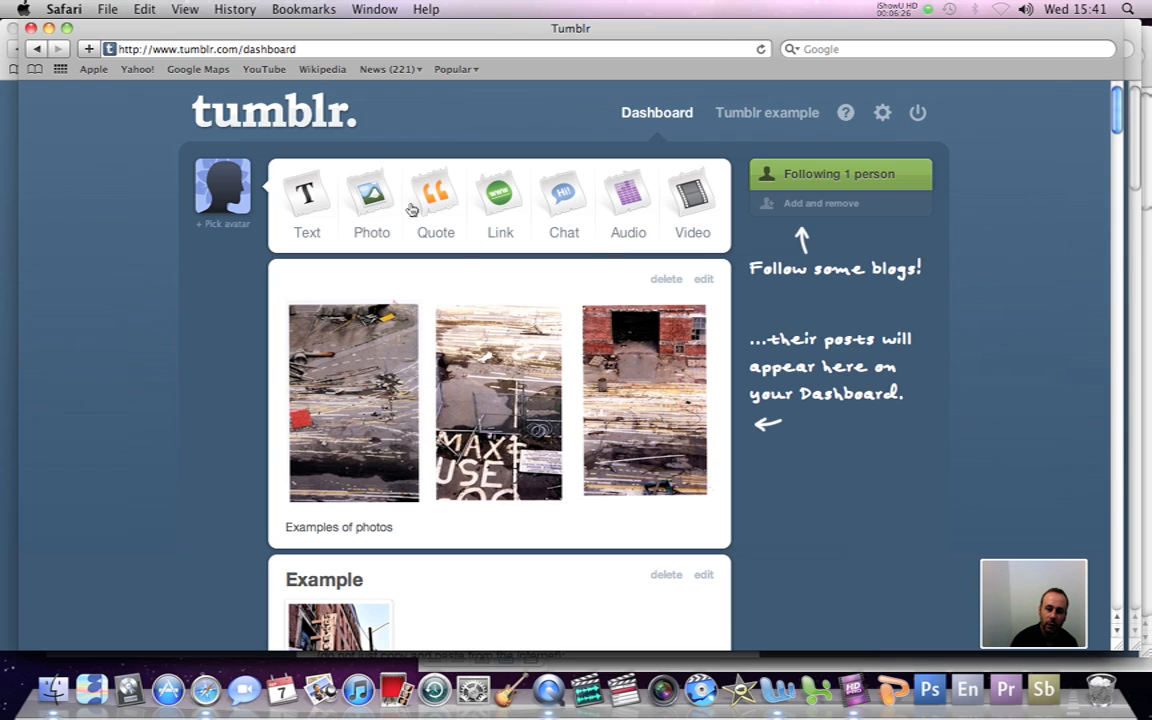
{"action": "left_click", "coordinate": [510, 200]}
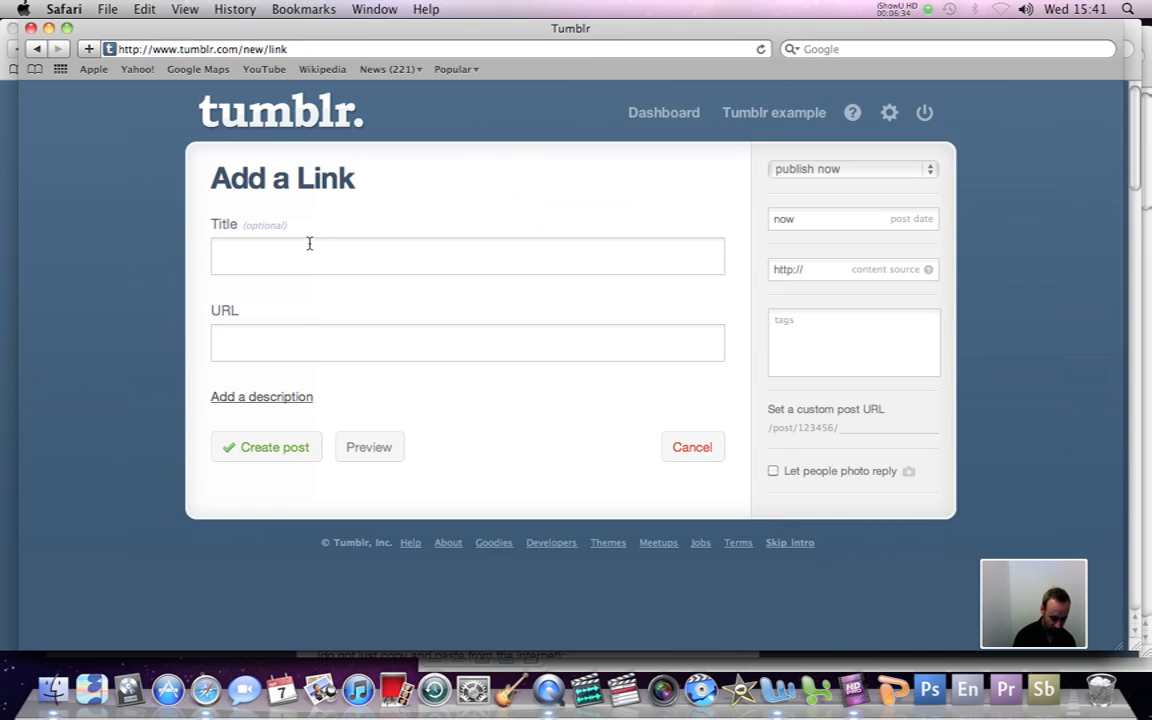
{"action": "type", "text": "Bb"}
{"action": "key", "text": "BackSpace"}
{"action": "type", "text": "Bc"}
{"action": "key", "text": "BackSpace"}
{"action": "key", "text": "BackSpace"}
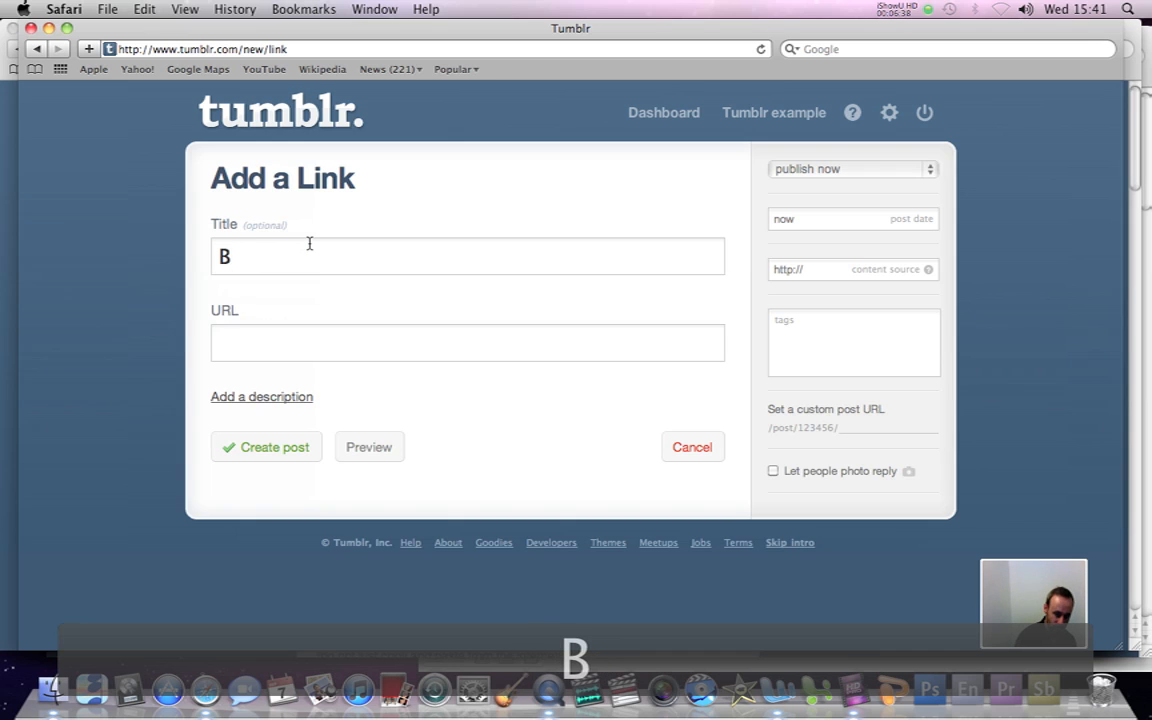
{"action": "type", "text": "BB"}
{"action": "key", "text": "BackSpace"}
{"action": "type", "text": "V"}
{"action": "key", "text": "BackSpace"}
{"action": "type", "text": "C website"}
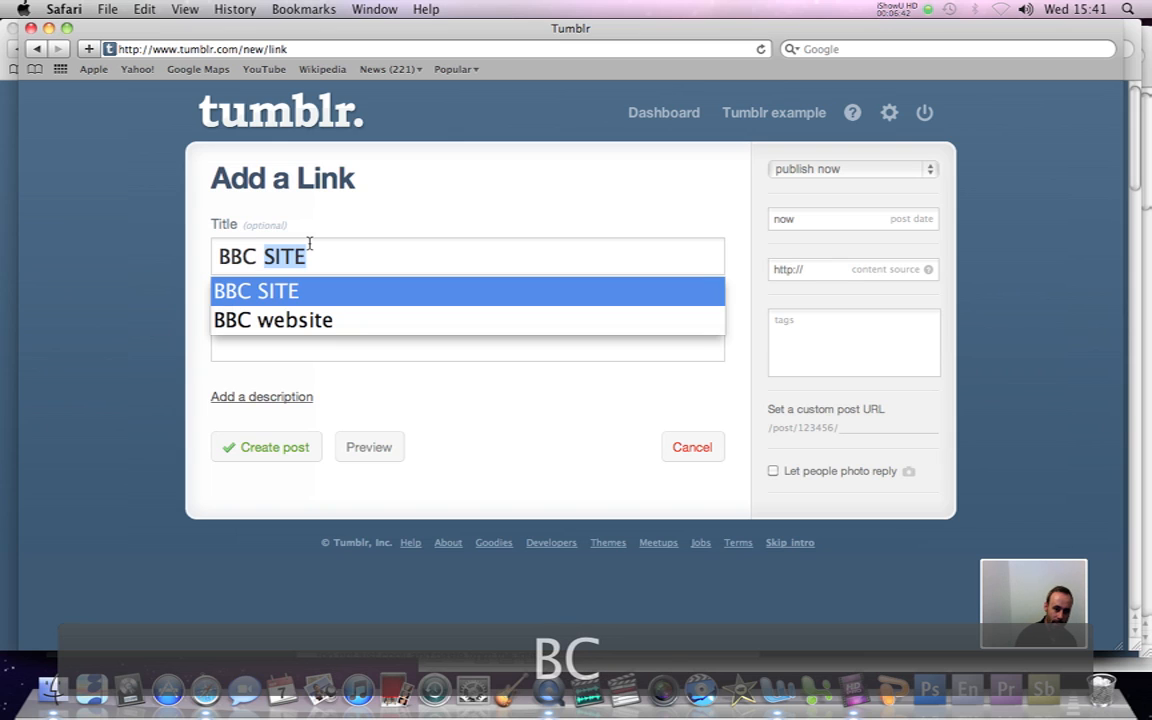
{"action": "left_click", "coordinate": [305, 320]}
{"action": "left_click", "coordinate": [260, 334]}
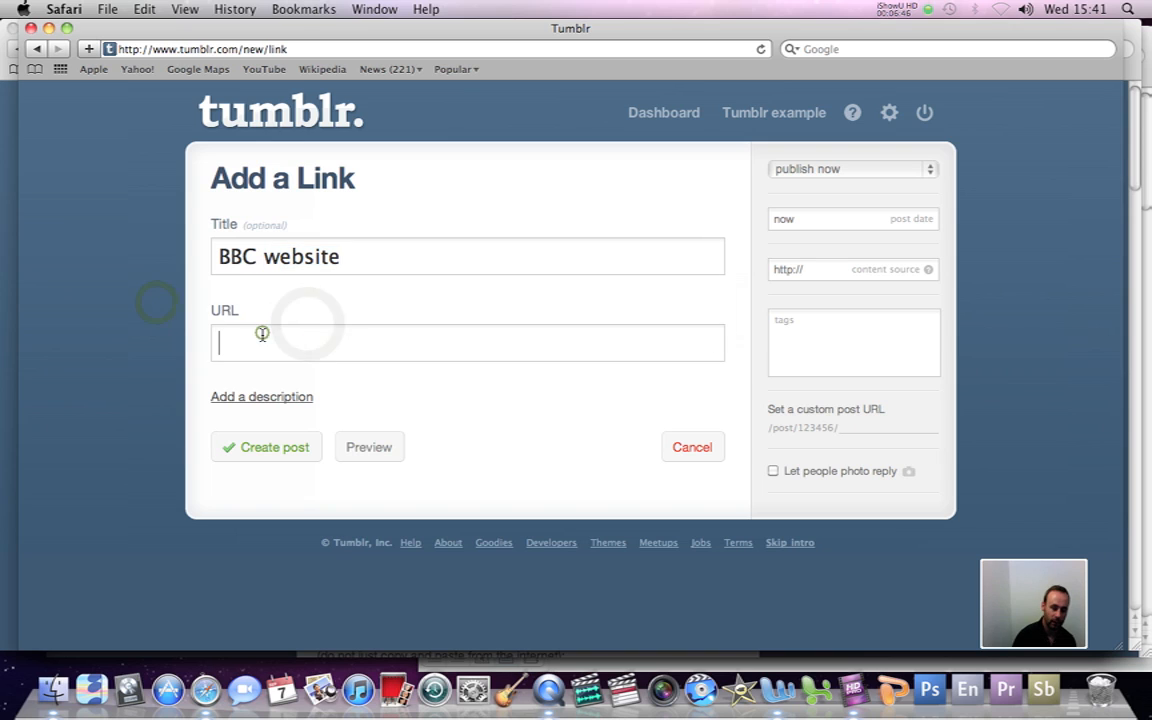
{"action": "type", "text": "www.bbc.co.uk"}
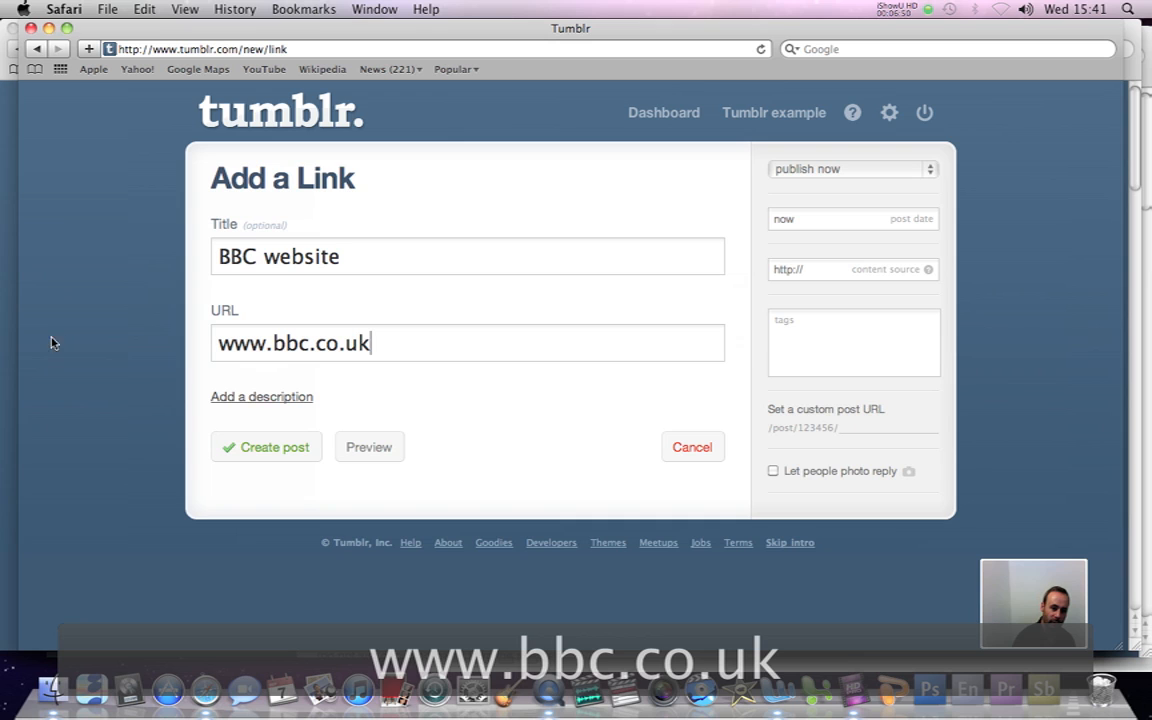
Step: Add the description 'Bbc website...' and publish the link post
{"action": "left_click", "coordinate": [234, 396]}
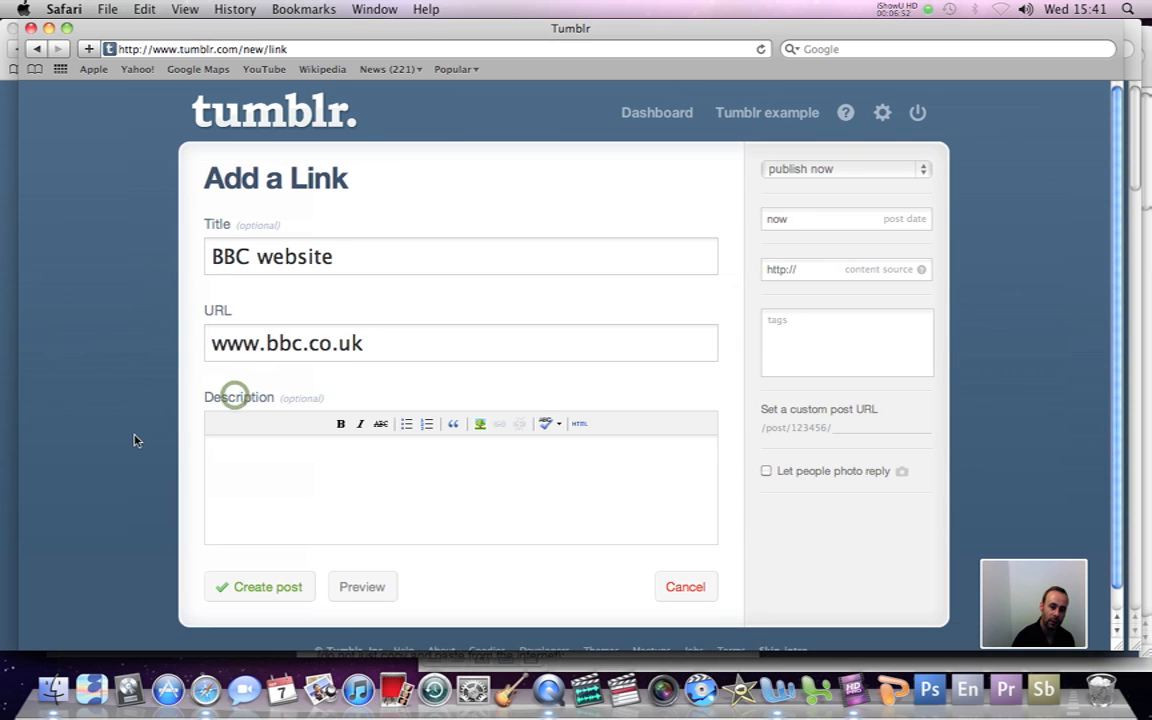
{"action": "scroll", "coordinate": [234, 397], "scroll_direction": "down", "scroll_amount": 1}
{"action": "left_click", "coordinate": [234, 441]}
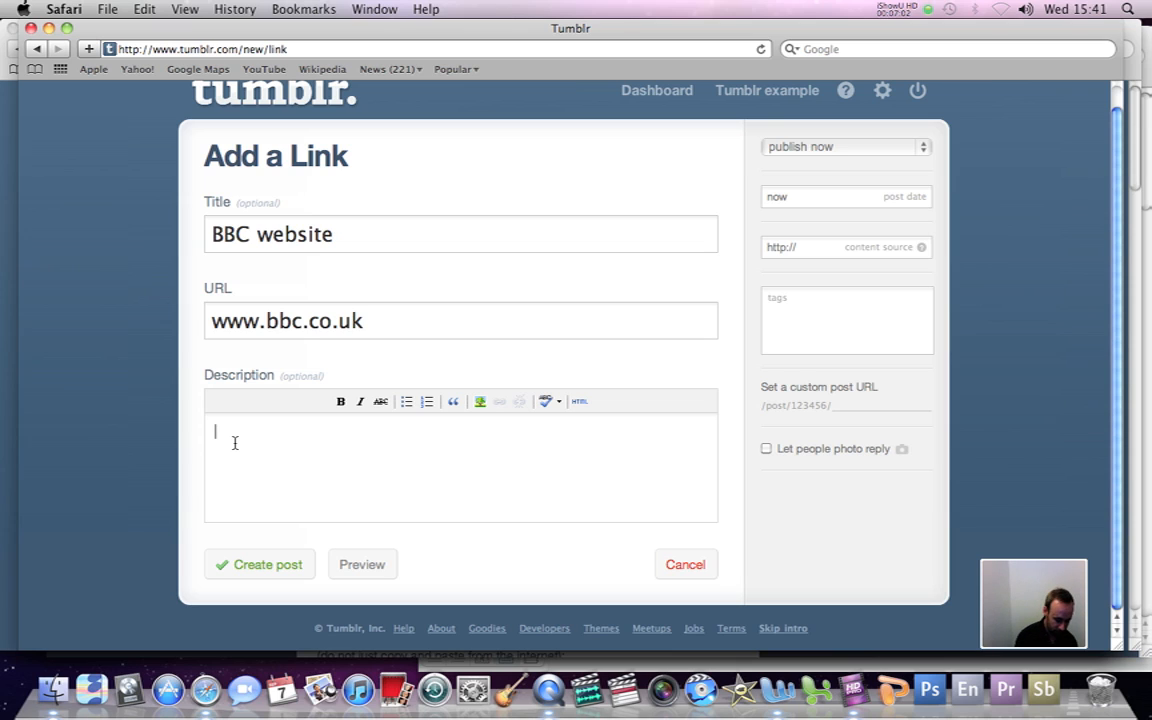
{"action": "type", "text": "Bbc wen"}
{"action": "key", "text": "BackSpace"}
{"action": "type", "text": "bsite"}
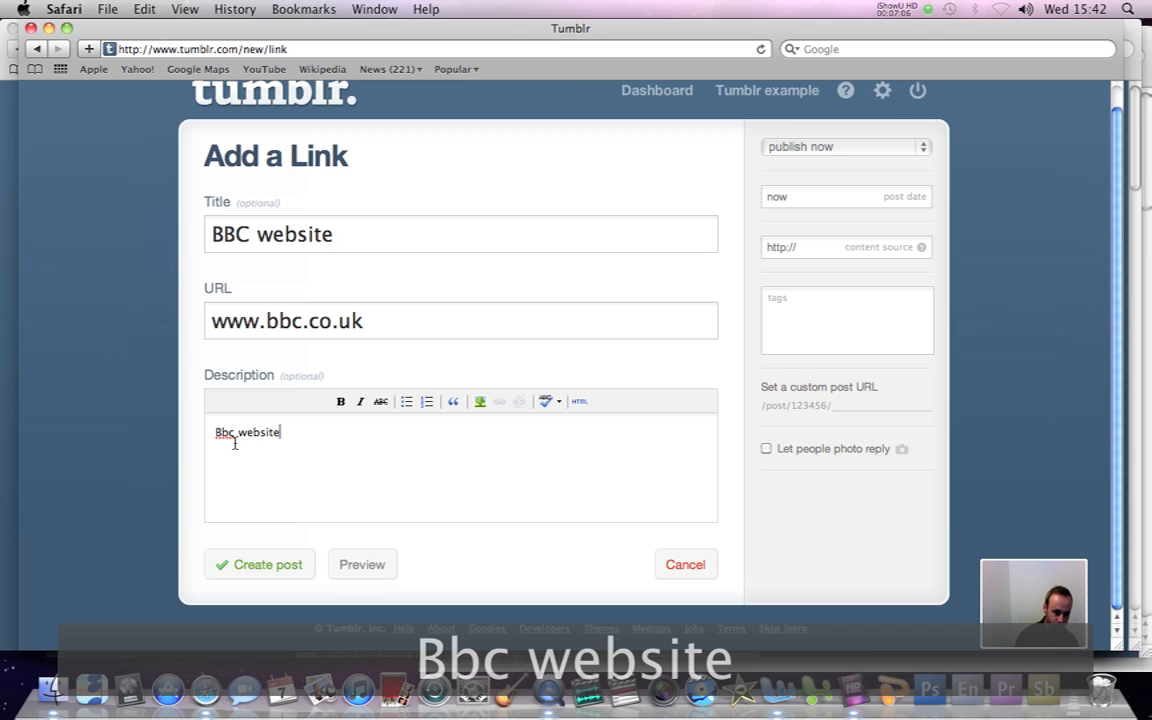
{"action": "type", "text": "..."}
{"action": "left_click", "coordinate": [268, 562]}
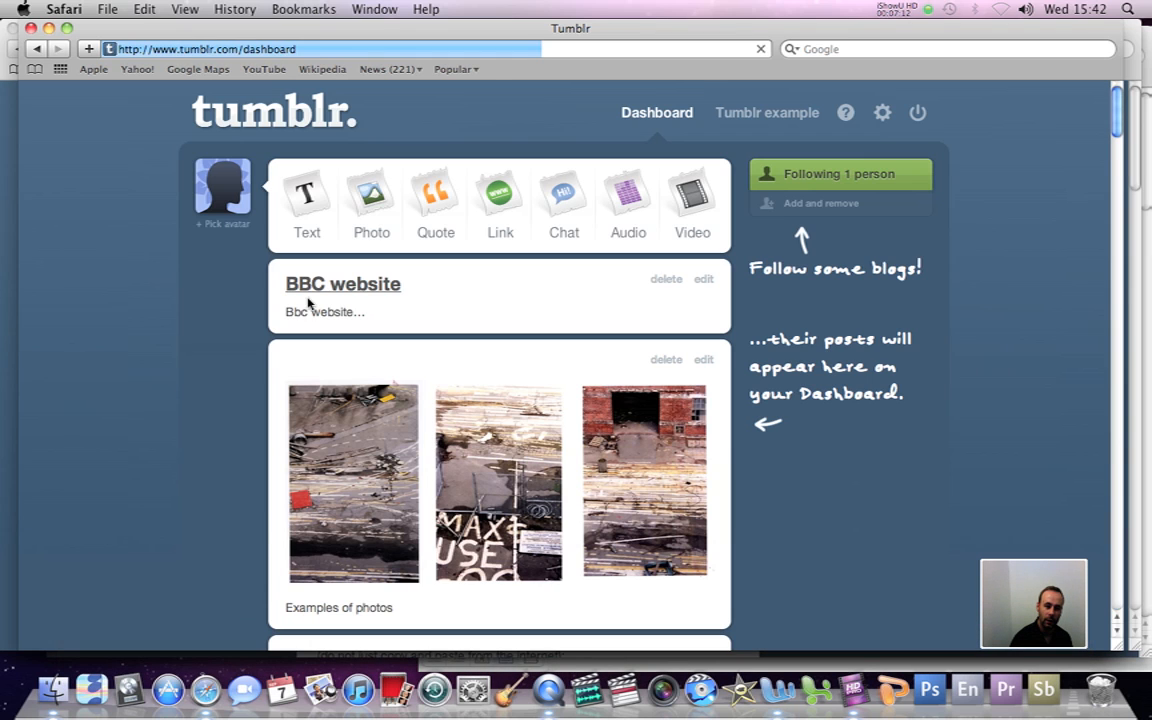
Step: Open the live blog, follow the BBC WEBSITE post to the BBC homepage, and move that window aside
{"action": "left_click", "coordinate": [745, 113]}
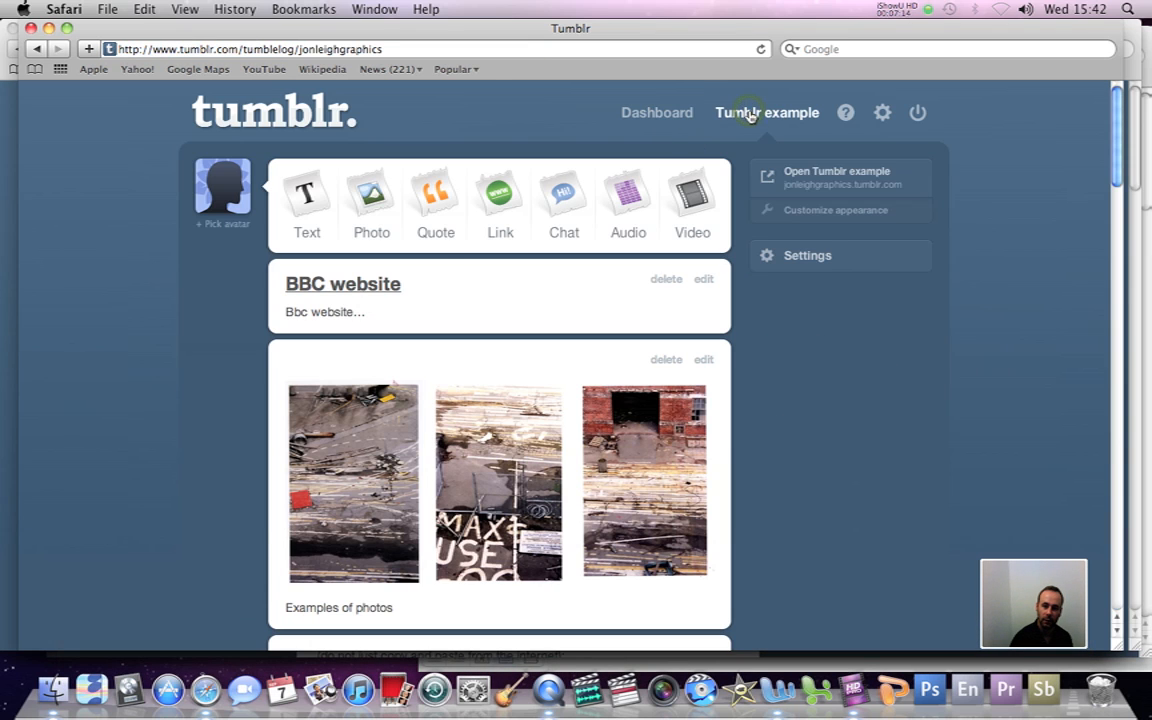
{"action": "left_click", "coordinate": [846, 190]}
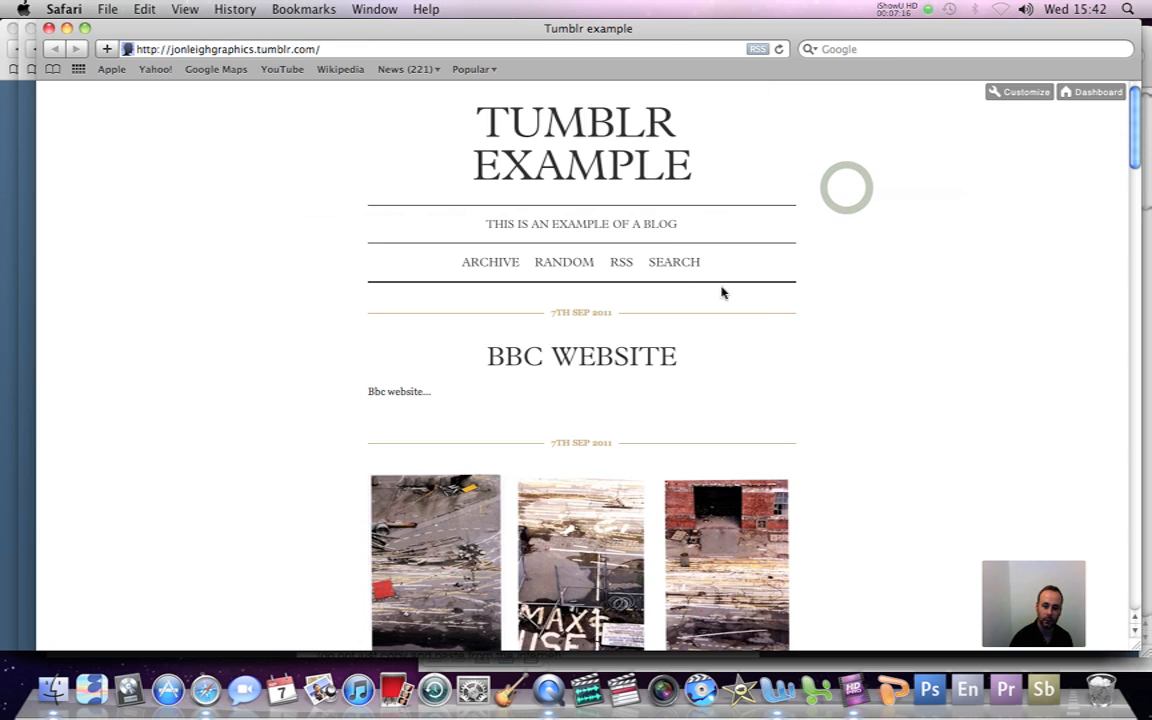
{"action": "scroll", "coordinate": [865, 474], "scroll_direction": "down", "scroll_amount": 2}
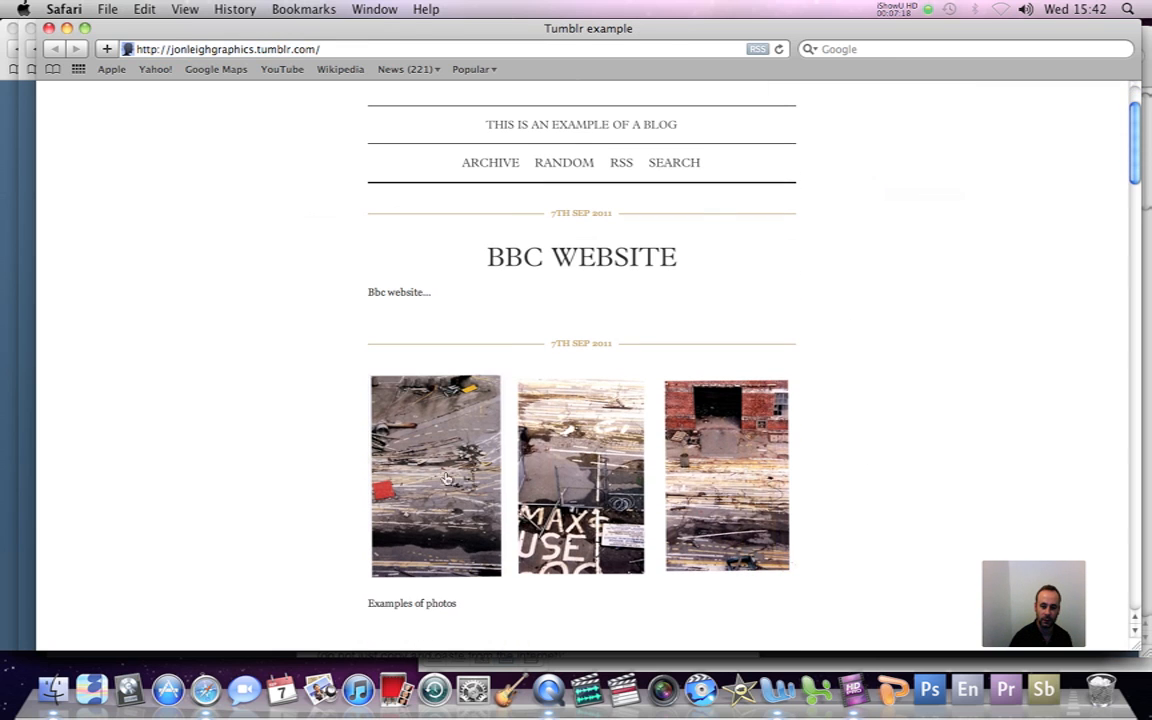
{"action": "left_click", "coordinate": [587, 257]}
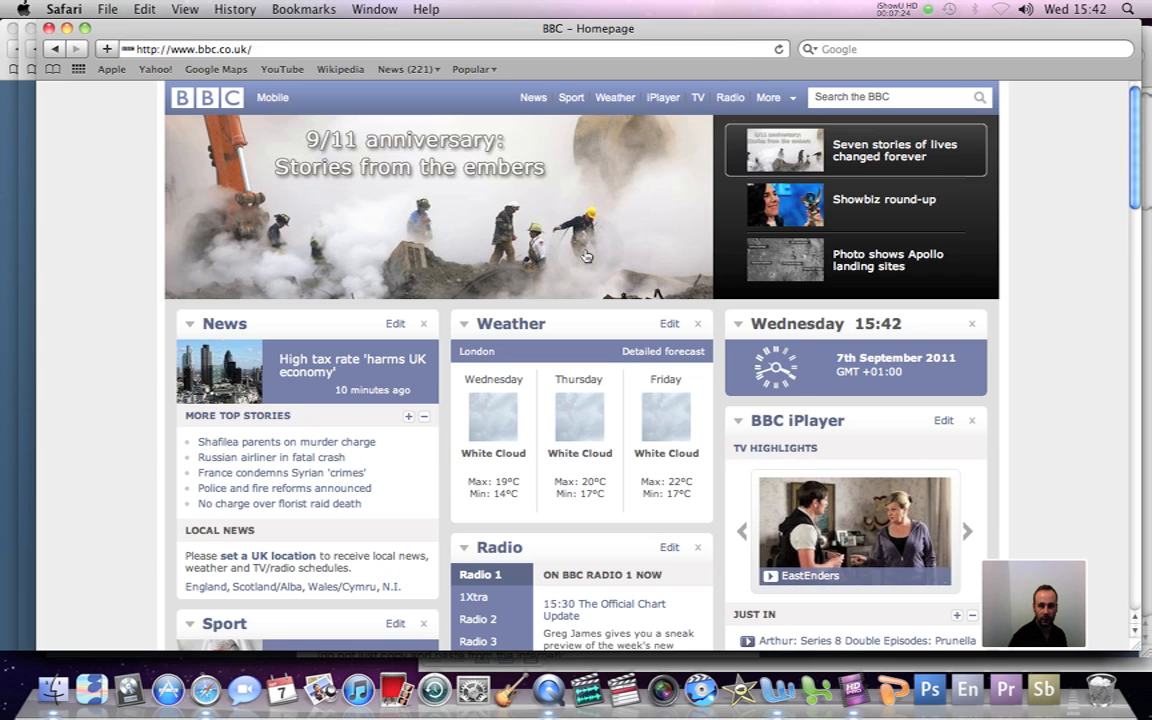
{"action": "left_click_drag", "start_coordinate": [287, 26], "coordinate": [420, 223]}
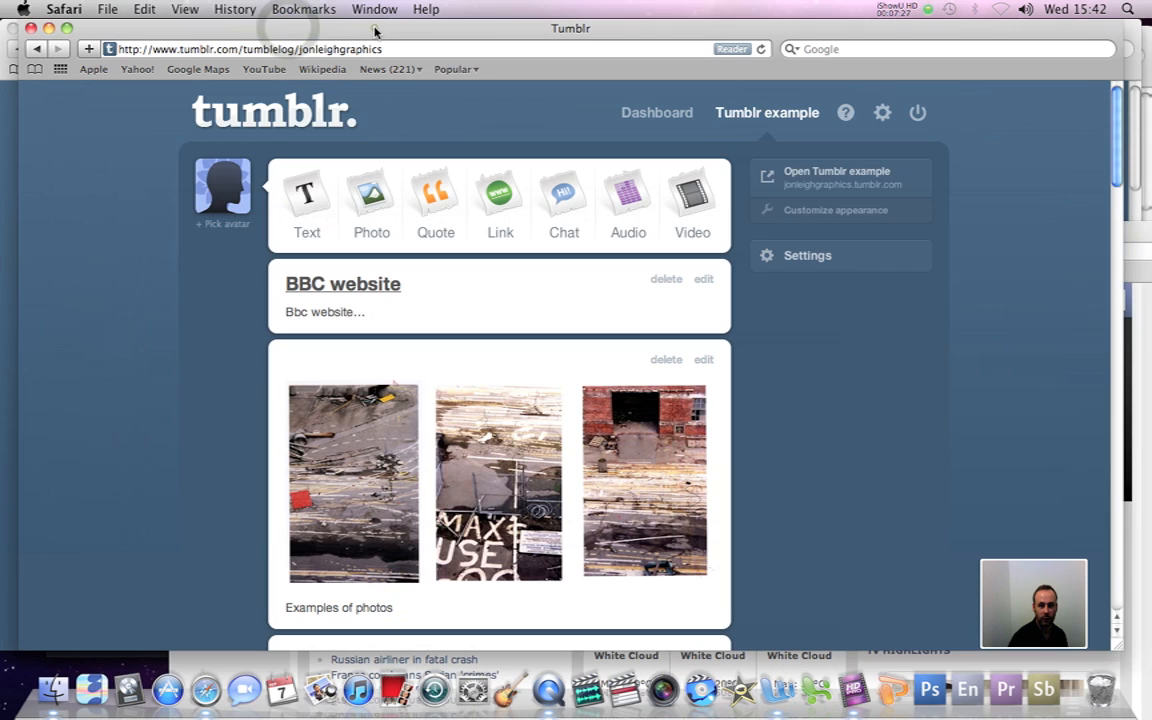
Step: Bring the Tumblr posts page forward and scroll past the BBC link post and photoset
{"action": "left_click", "coordinate": [380, 28]}
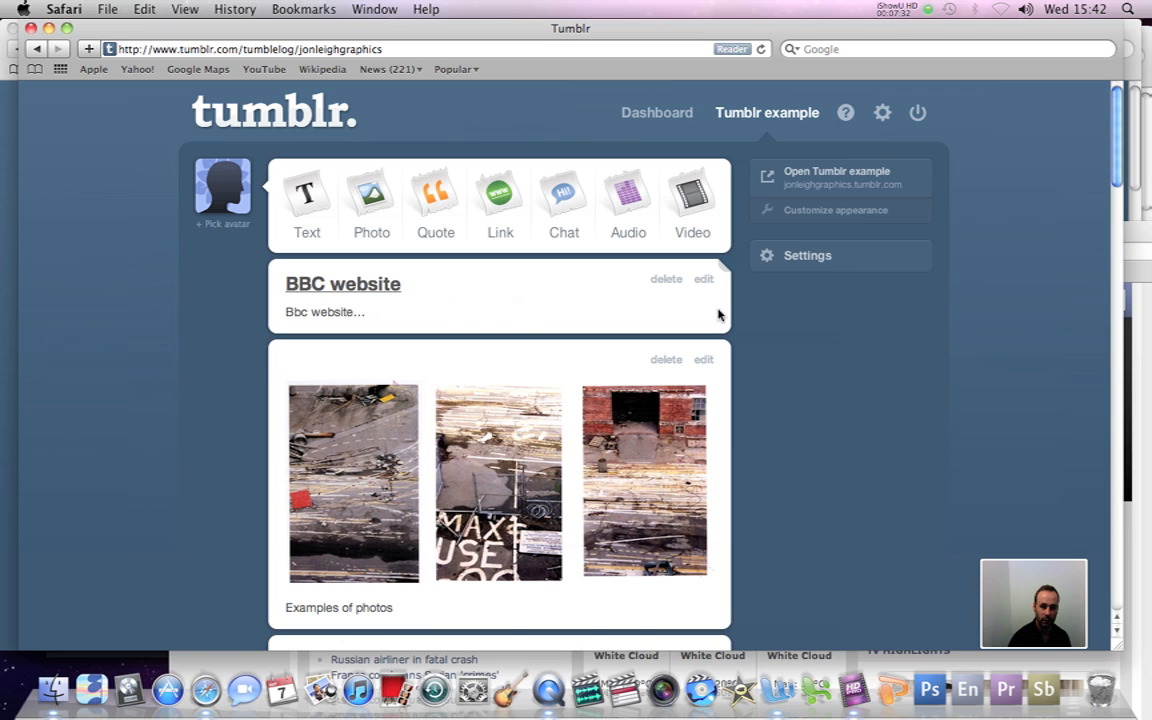
{"action": "scroll", "coordinate": [1041, 378], "scroll_direction": "down", "scroll_amount": 15}
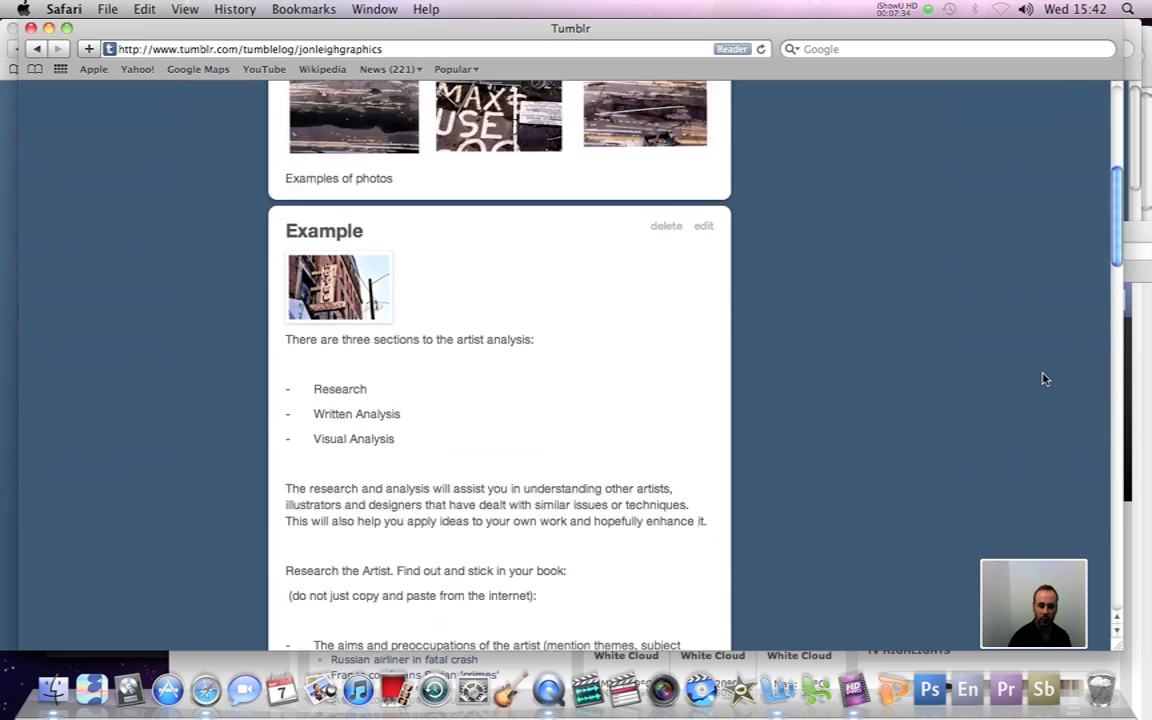
{"action": "scroll", "coordinate": [1041, 378], "scroll_direction": "up", "scroll_amount": 15}
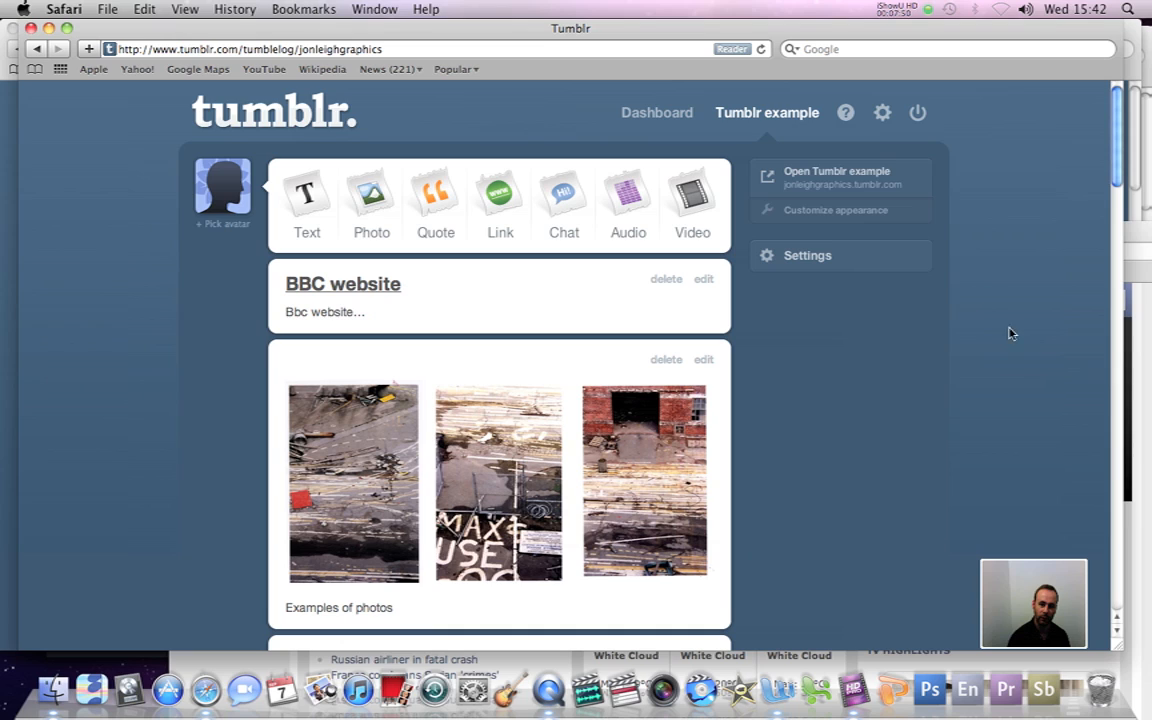
{"action": "left_click", "coordinate": [907, 8]}
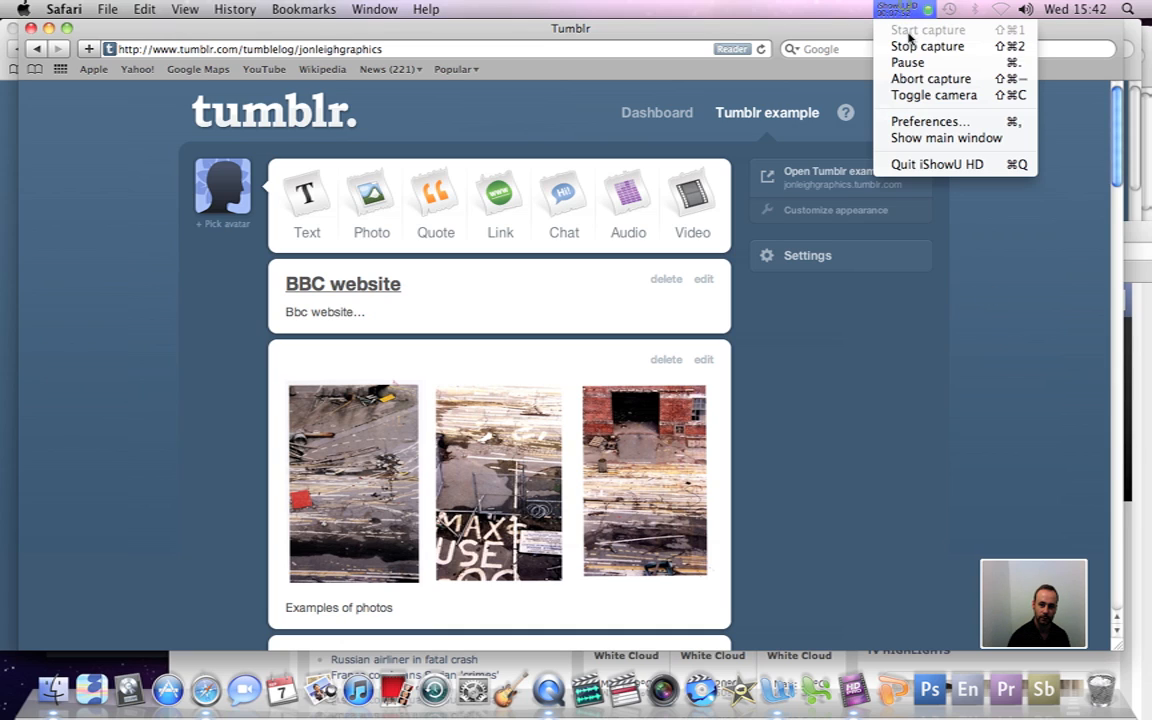